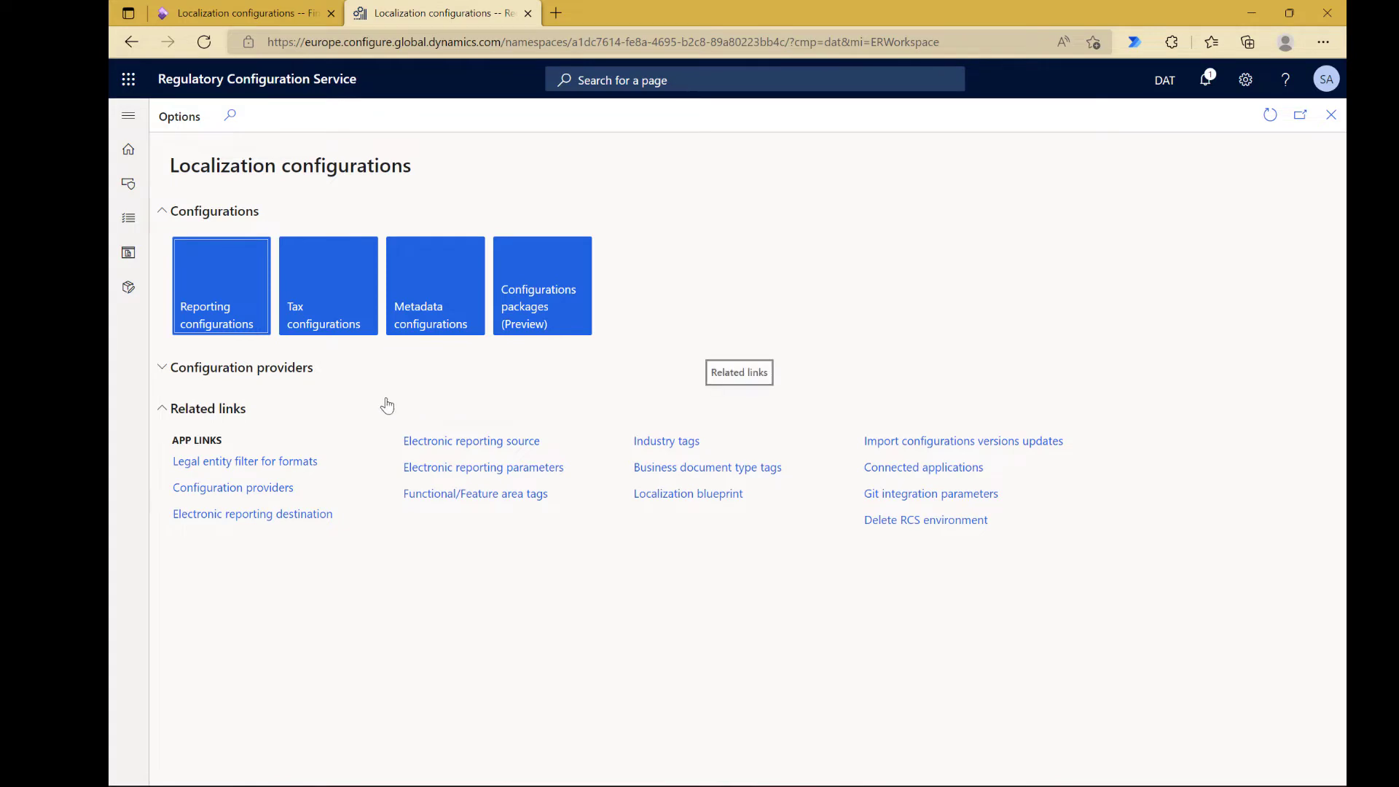
Step: Open the Dataverse Model Mapping under Tax Calculation Data Model in the tax configurations and view its connected application
{"action": "left_click", "coordinate": [347, 334]}
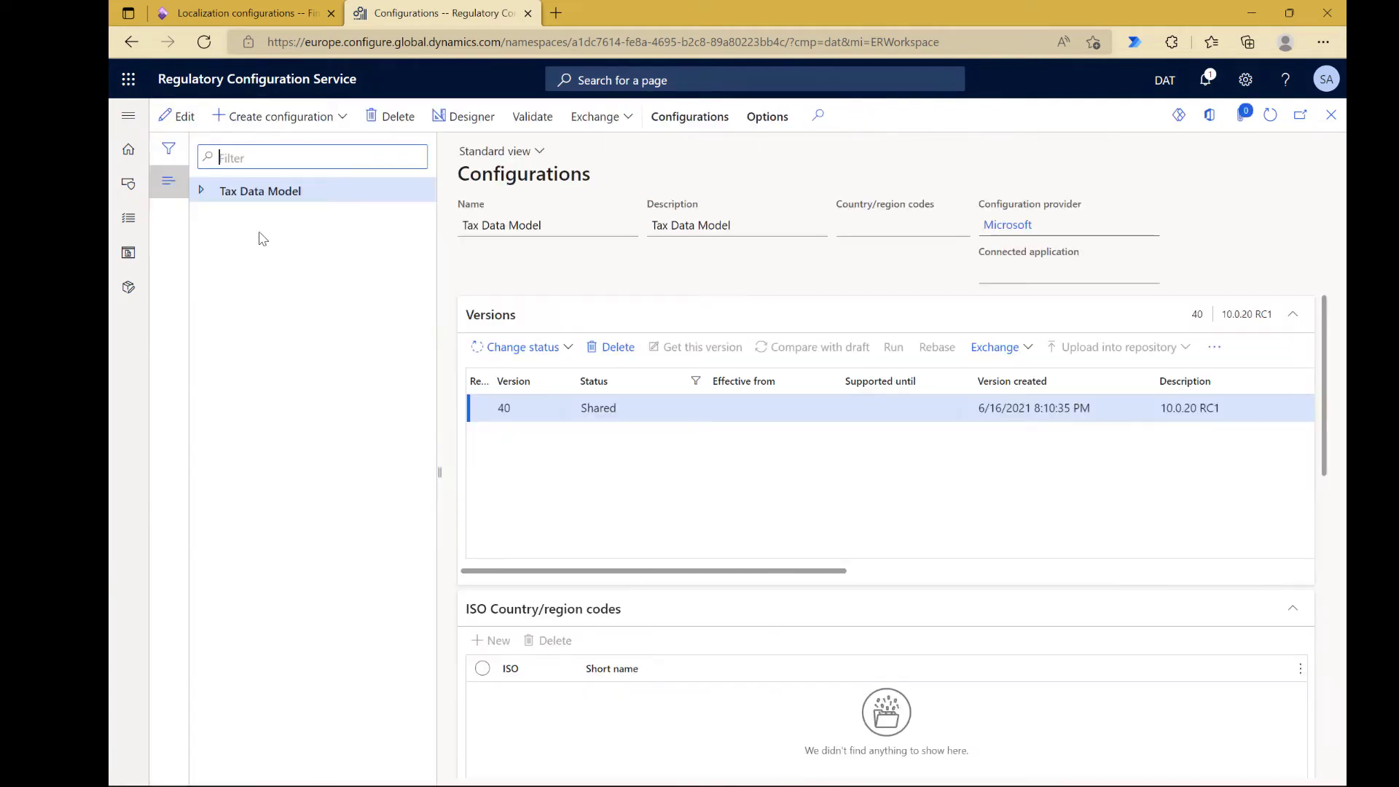
{"action": "left_click", "coordinate": [202, 191]}
{"action": "left_click", "coordinate": [210, 216]}
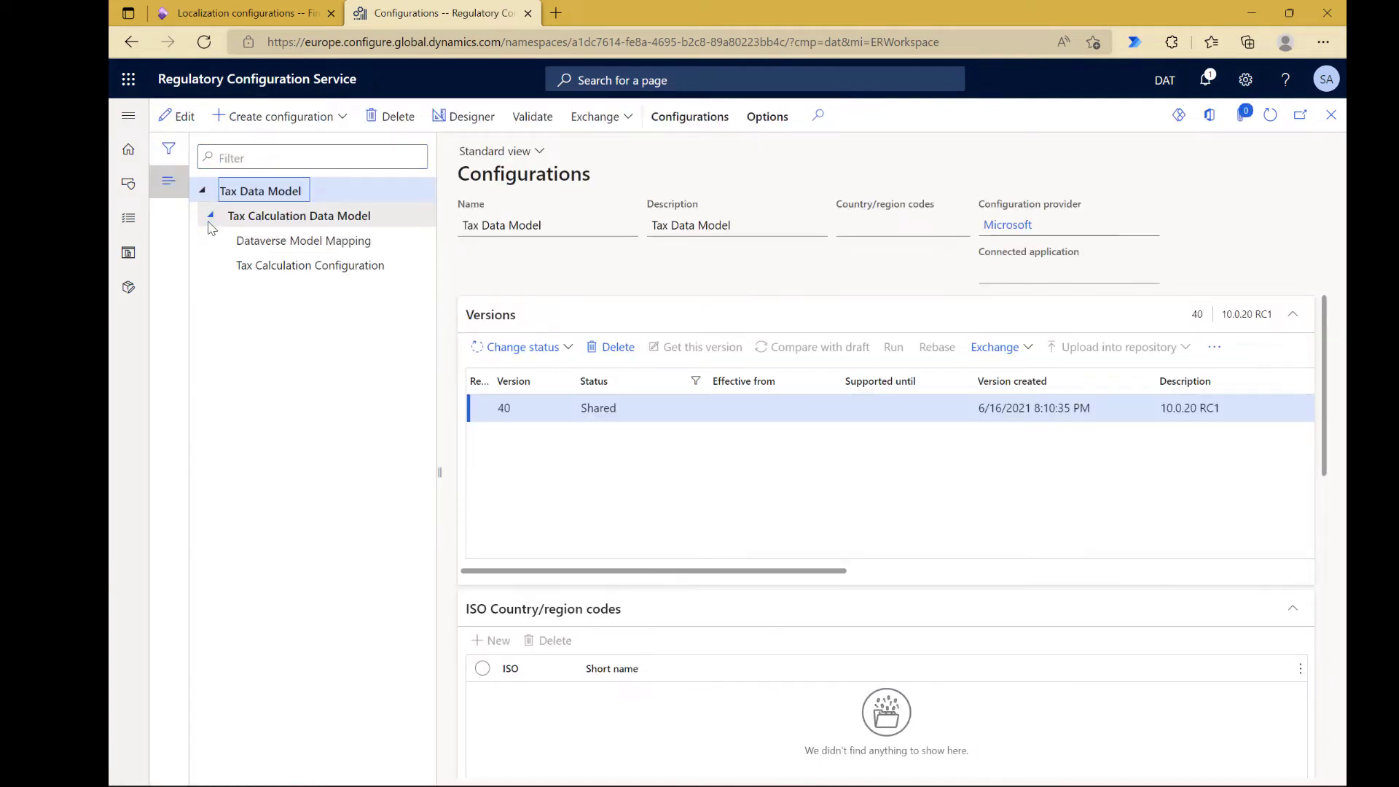
{"action": "left_click", "coordinate": [290, 243]}
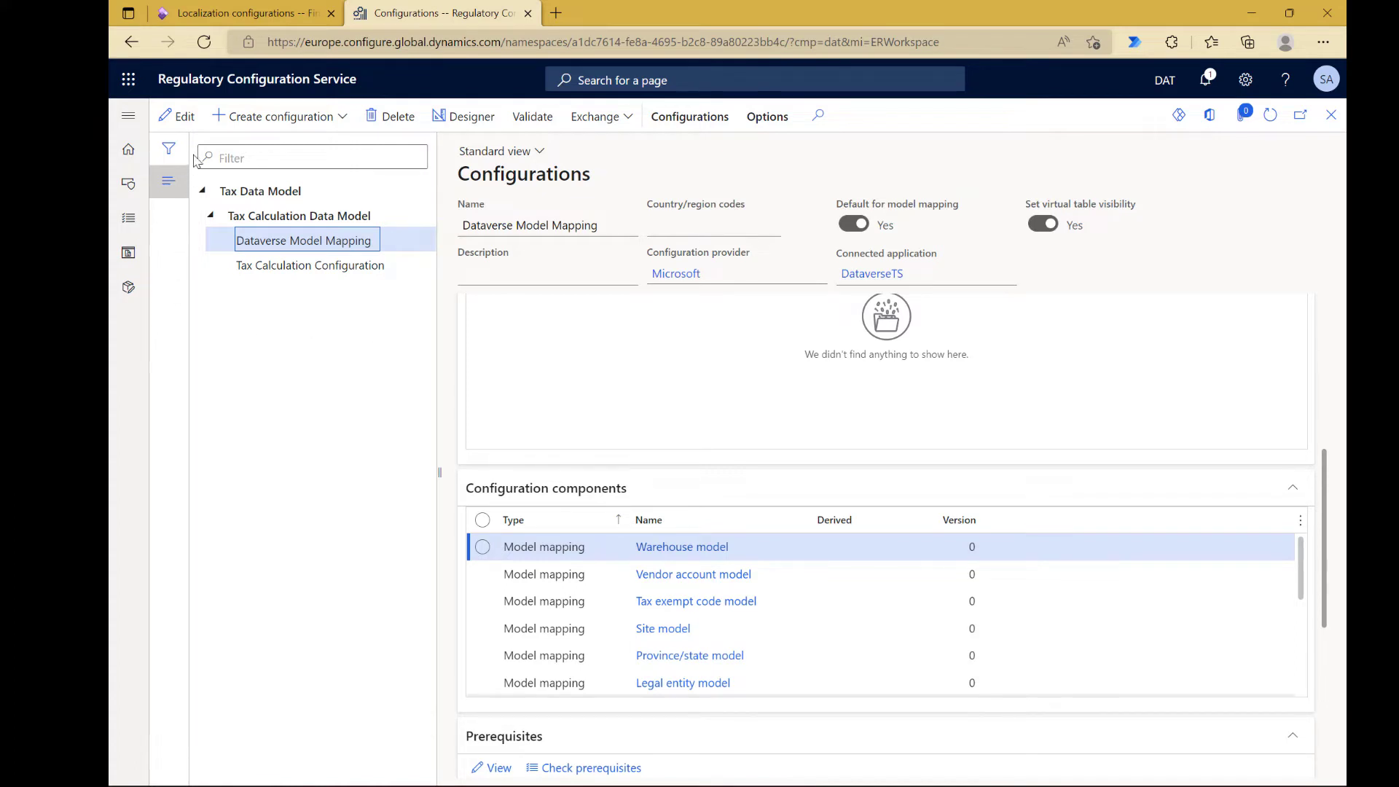
{"action": "left_click", "coordinate": [881, 275]}
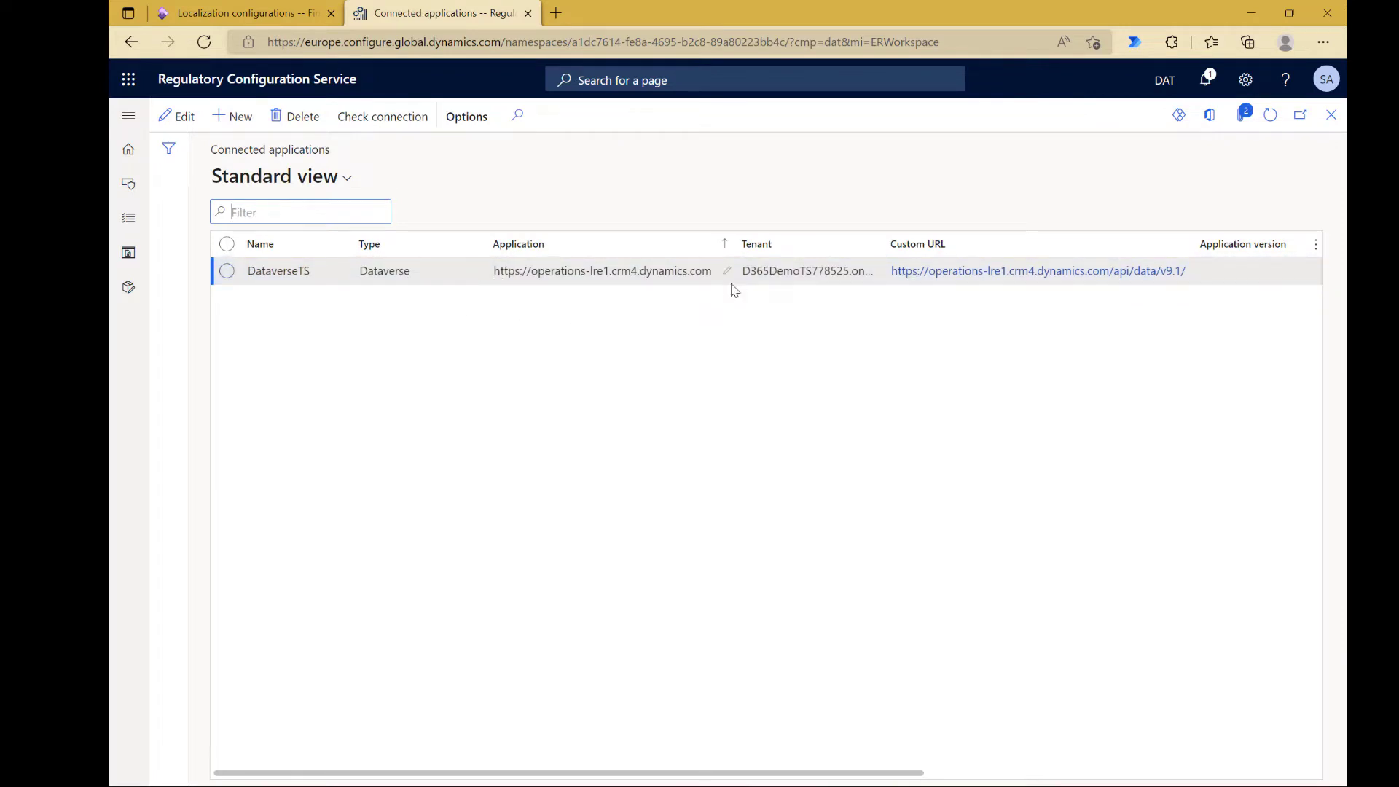
Step: Go to the tax calculation features within the Globalization features workspace and select the MBUF feature
{"action": "left_click", "coordinate": [297, 81]}
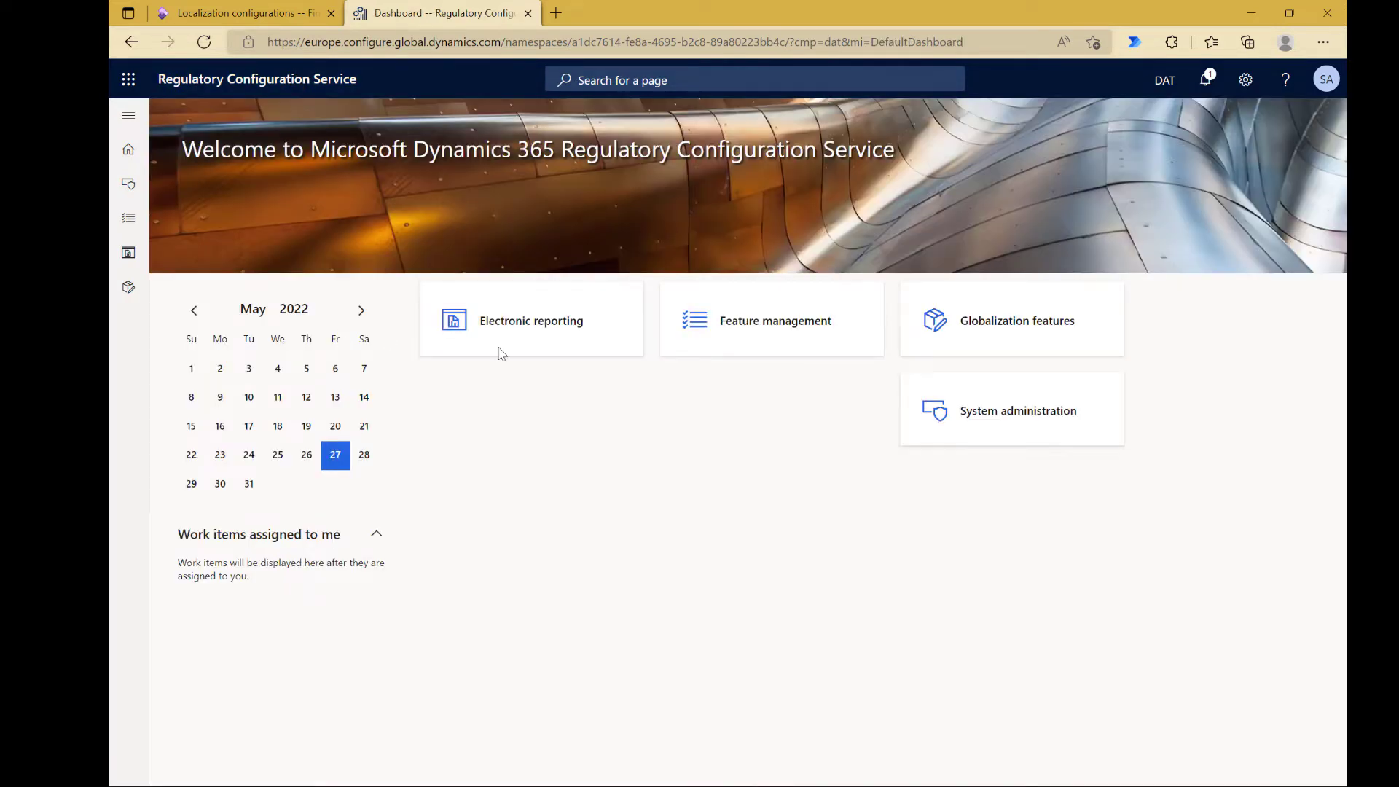
{"action": "left_click", "coordinate": [1000, 329]}
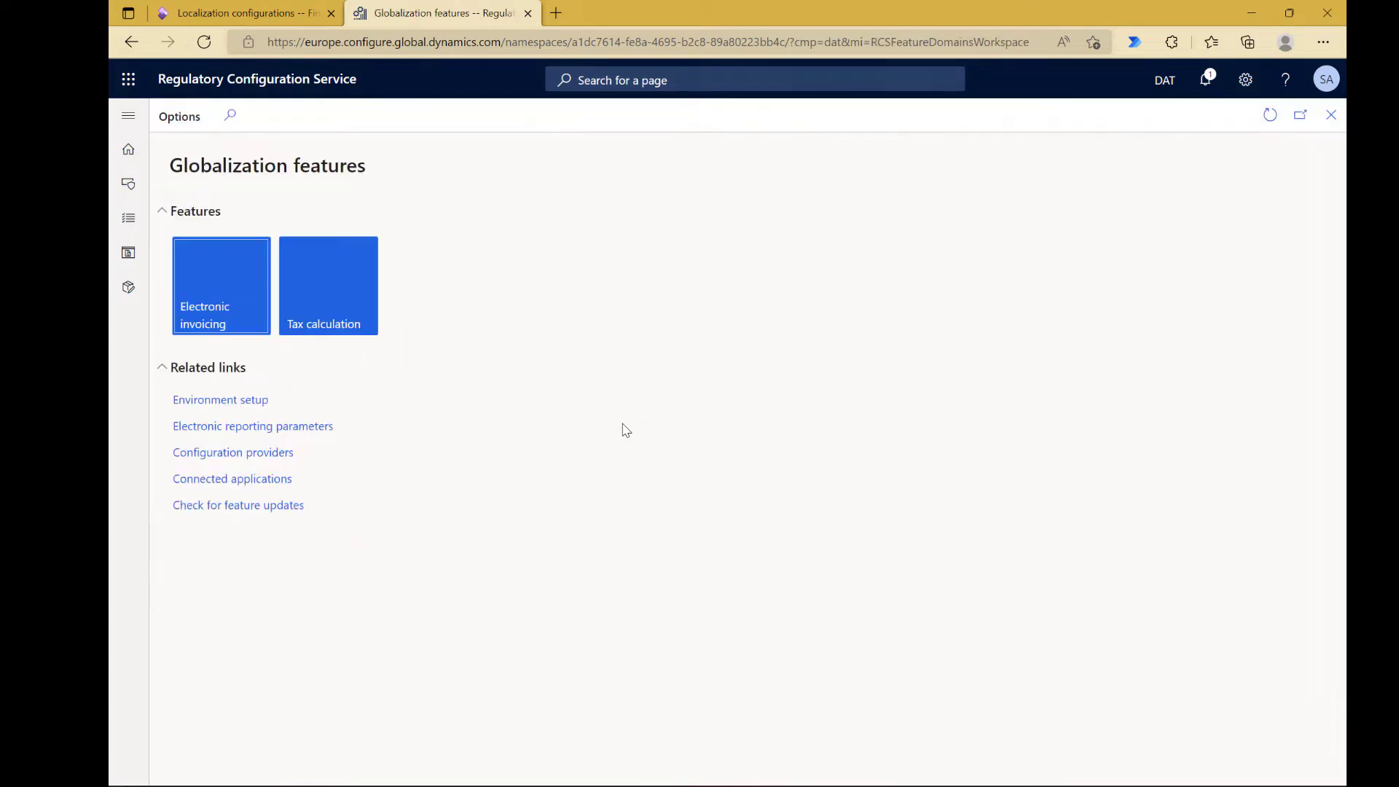
{"action": "left_click", "coordinate": [343, 321]}
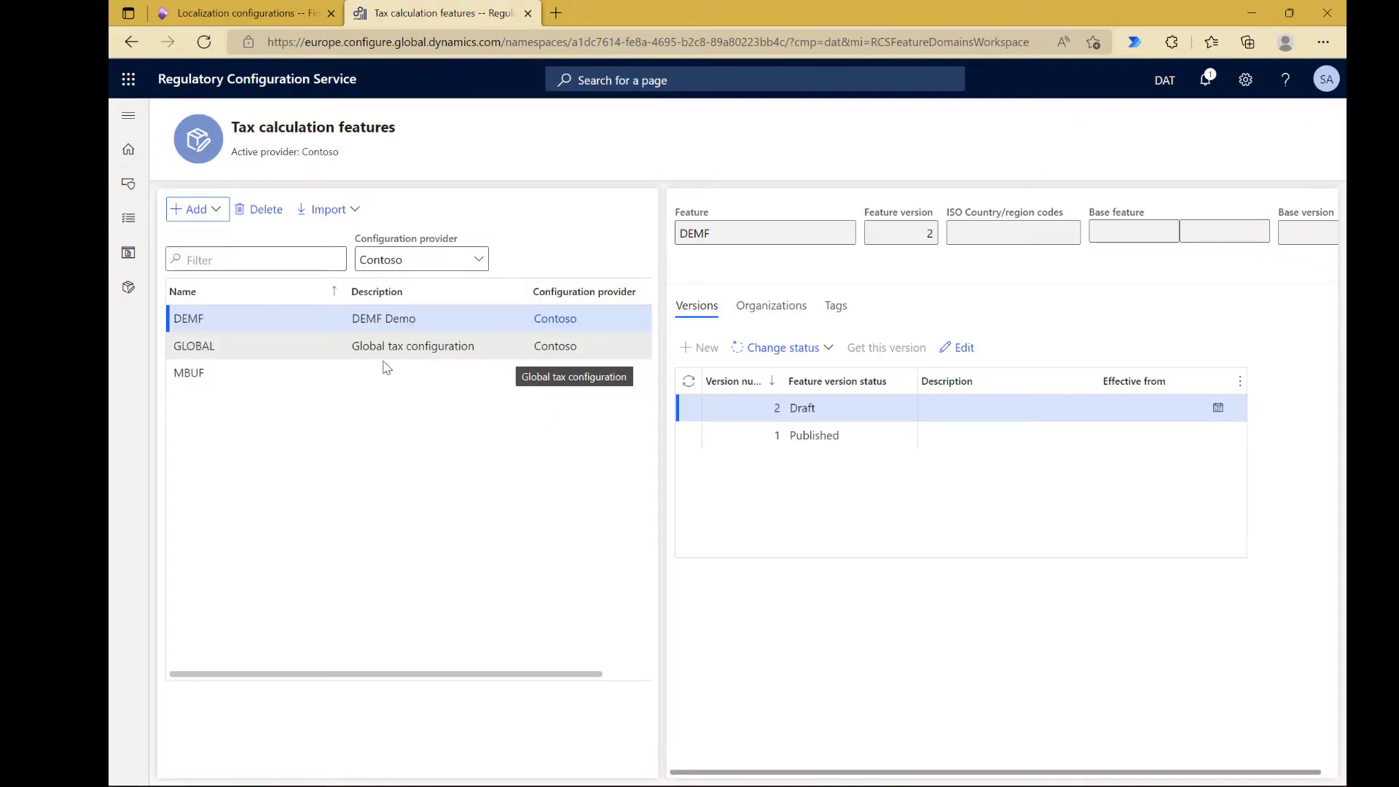
{"action": "left_click", "coordinate": [364, 372]}
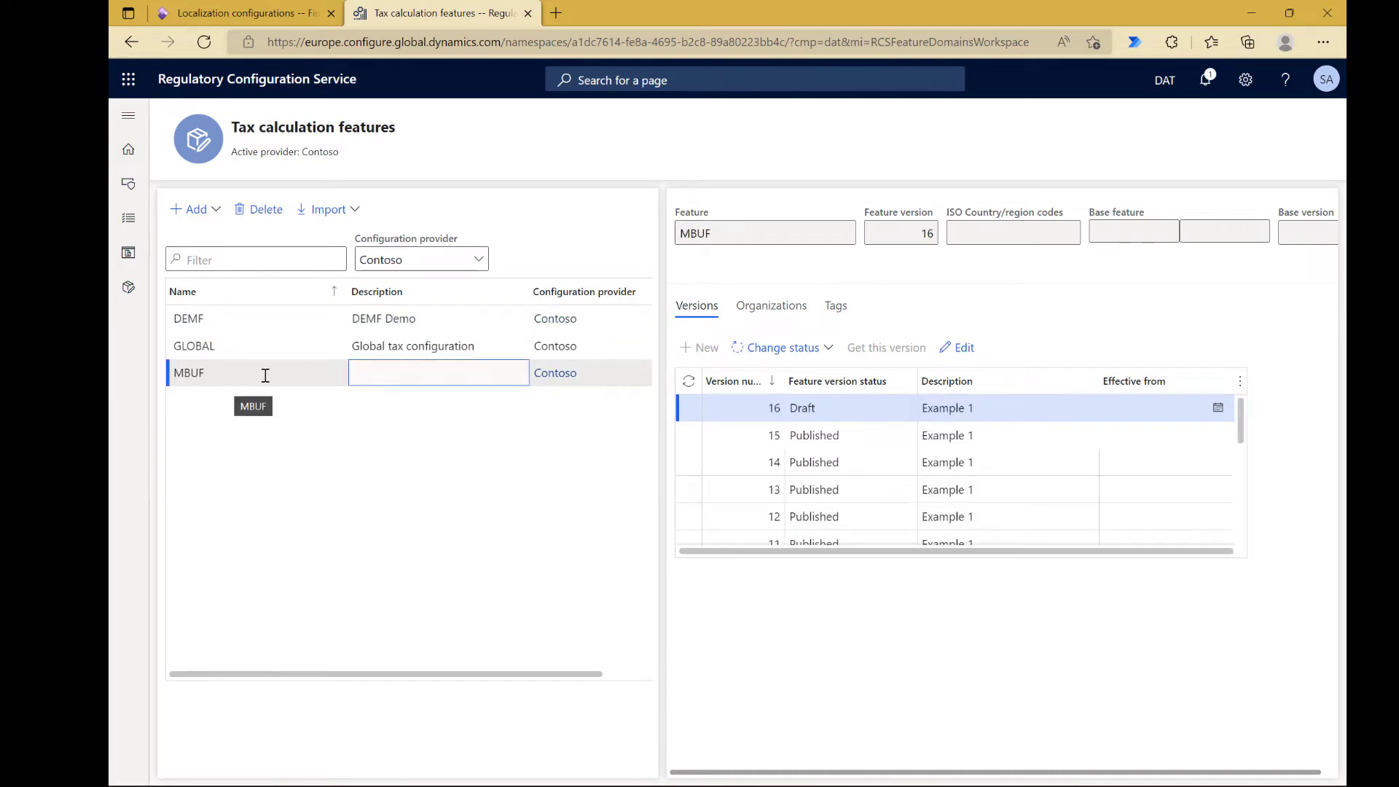
Step: Open draft version 16 of the MBUF feature for editing and look through the source legal entity choices
{"action": "left_click", "coordinate": [833, 438]}
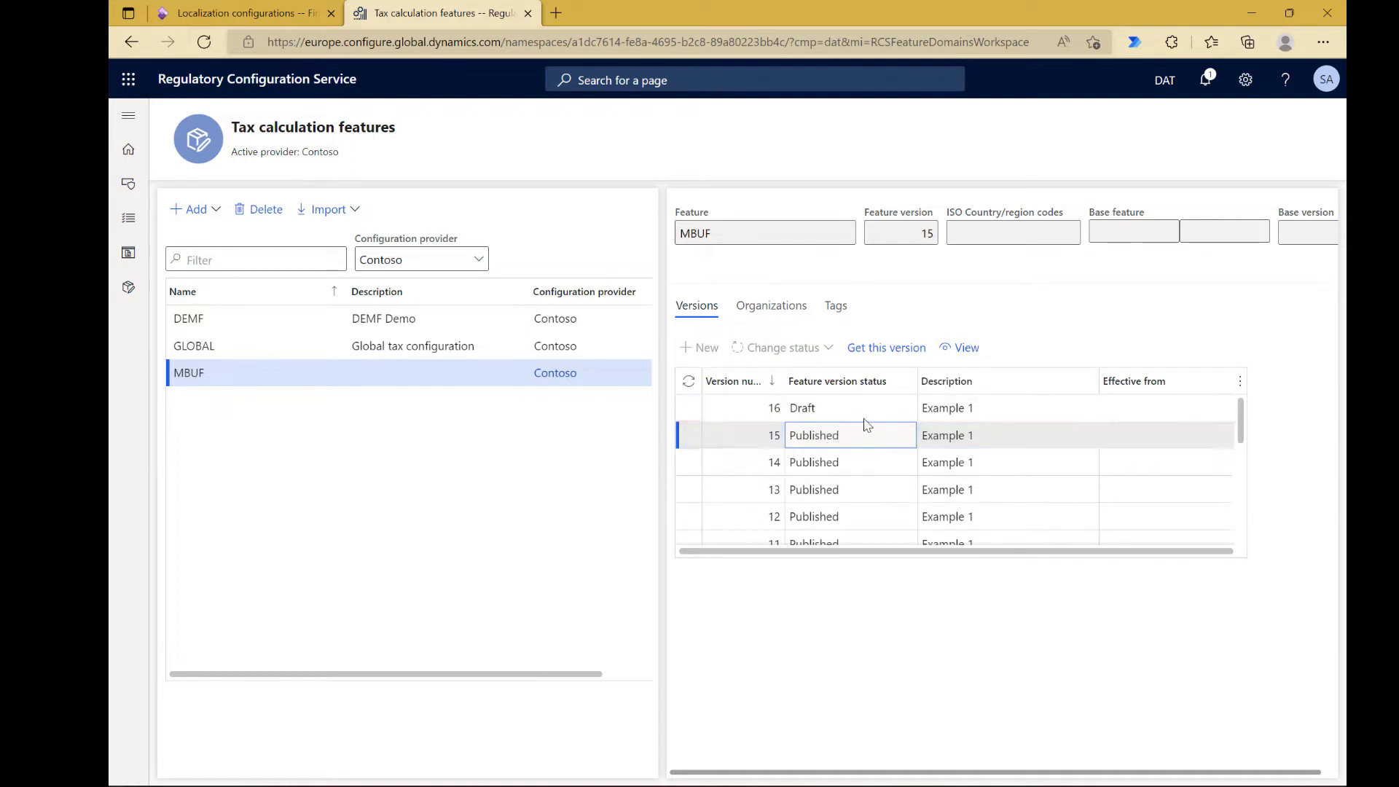
{"action": "left_click", "coordinate": [865, 415]}
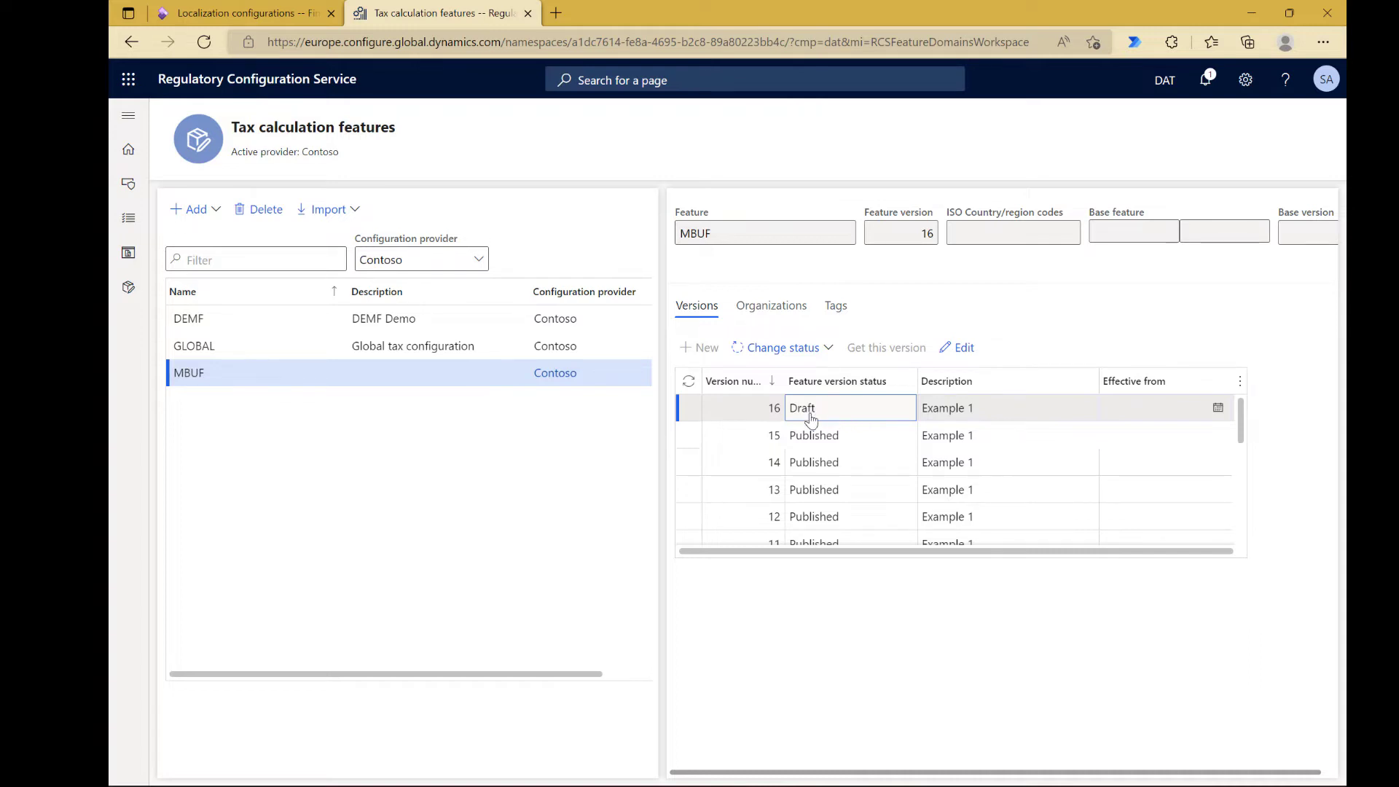
{"action": "left_click", "coordinate": [813, 447]}
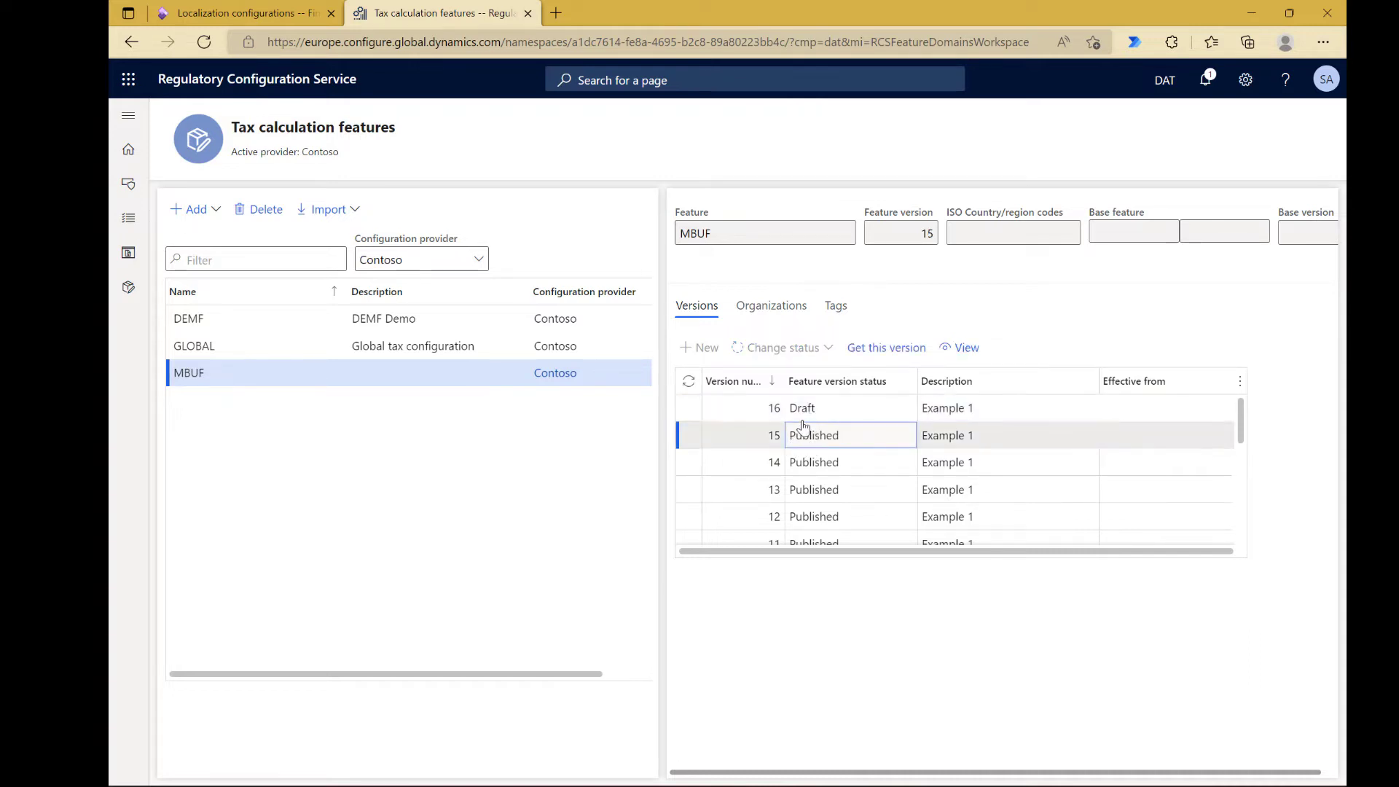
{"action": "left_click", "coordinate": [813, 412]}
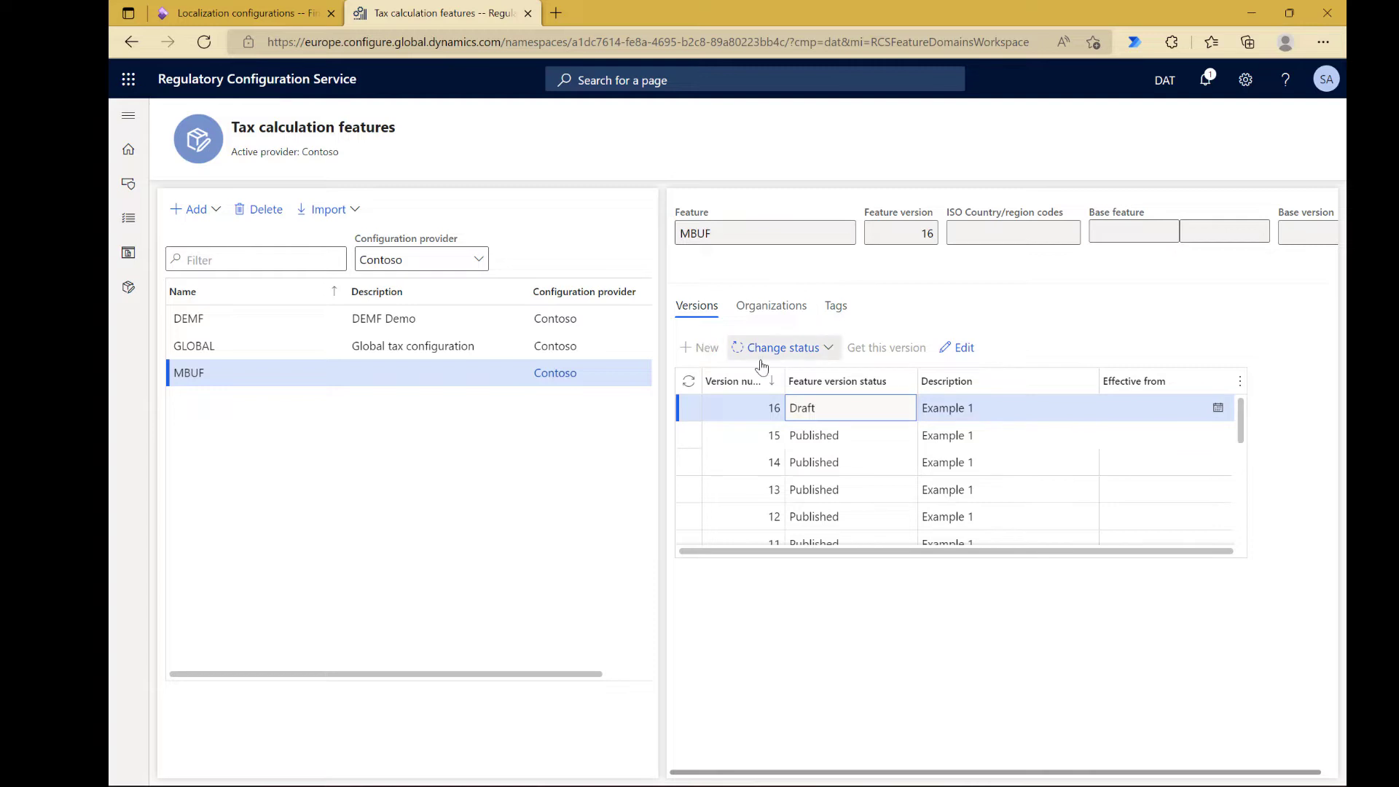
{"action": "left_click", "coordinate": [956, 348]}
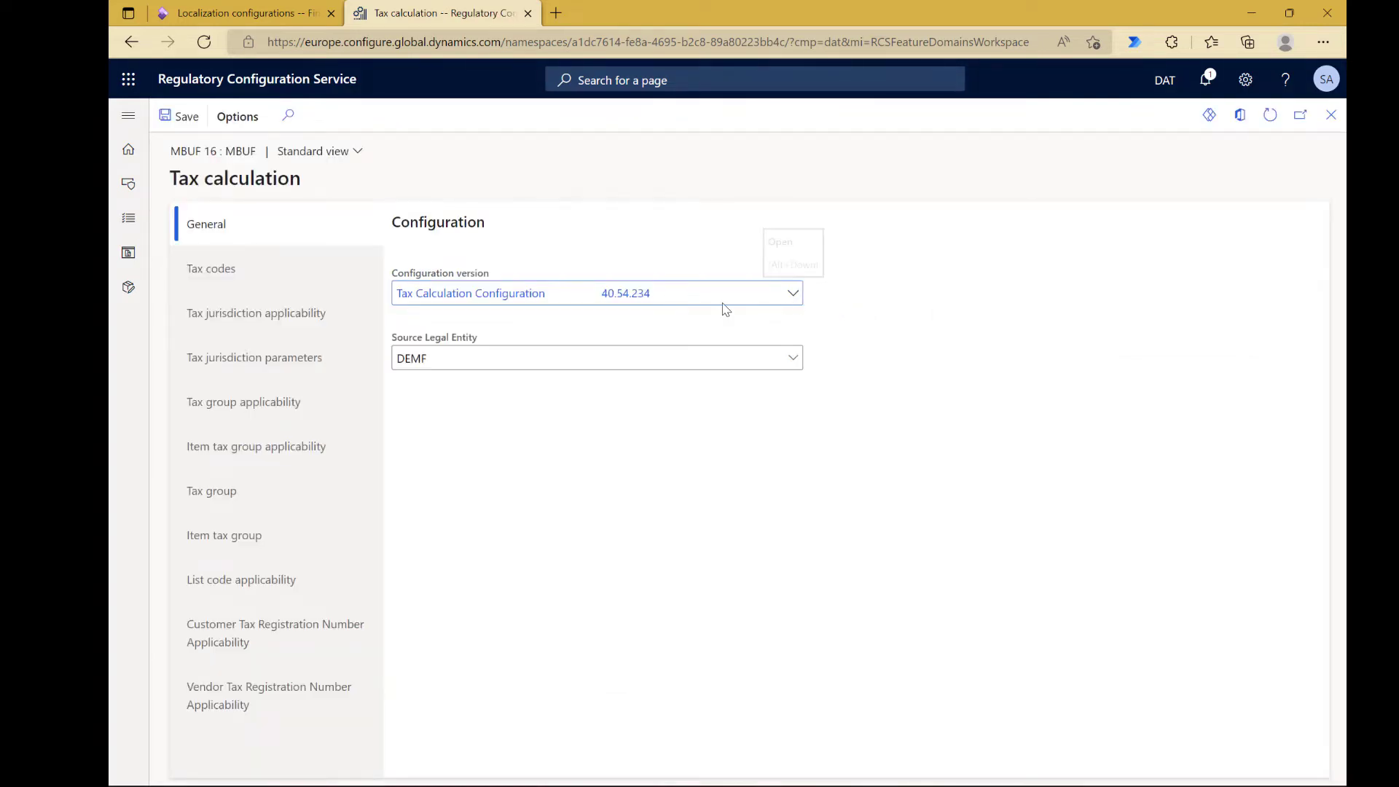
{"action": "left_click", "coordinate": [794, 361]}
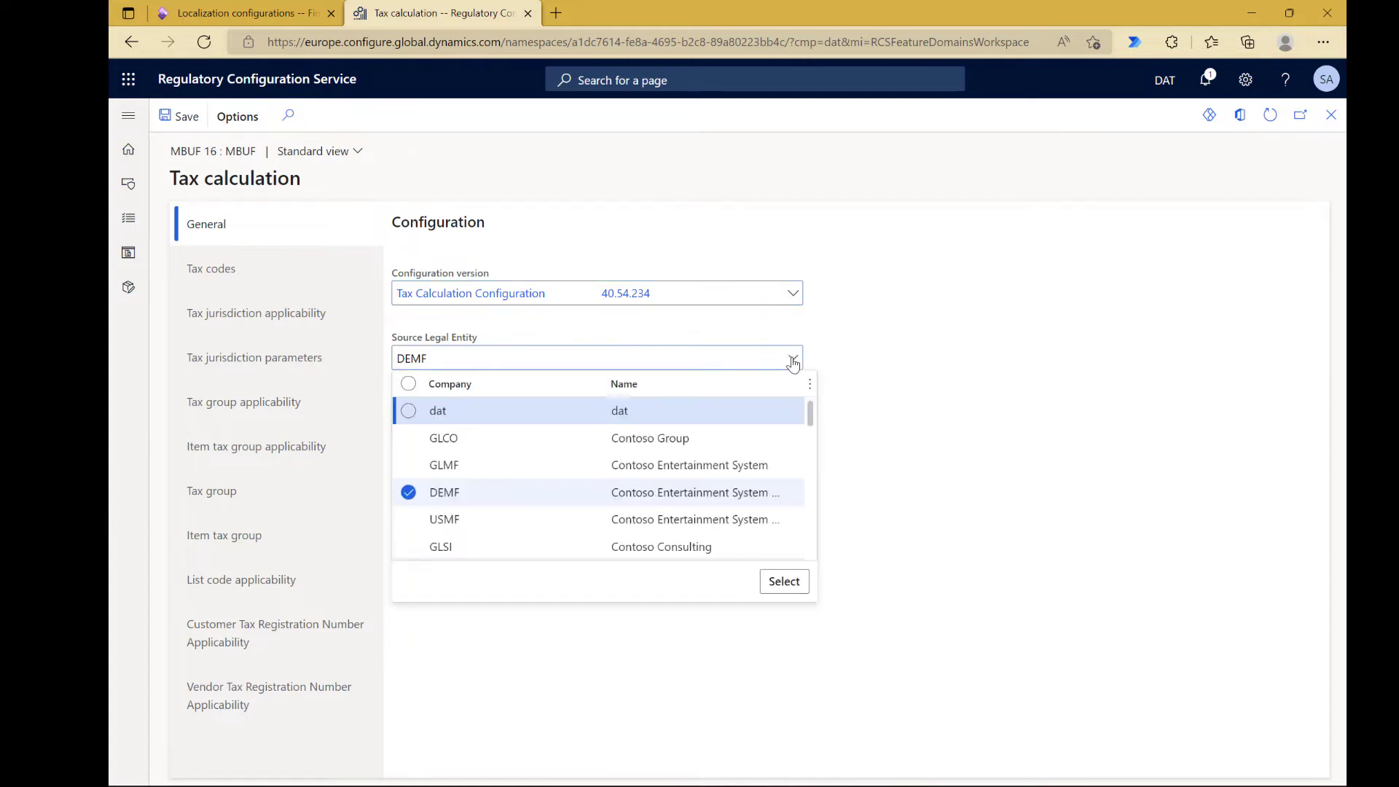
{"action": "left_click", "coordinate": [868, 390]}
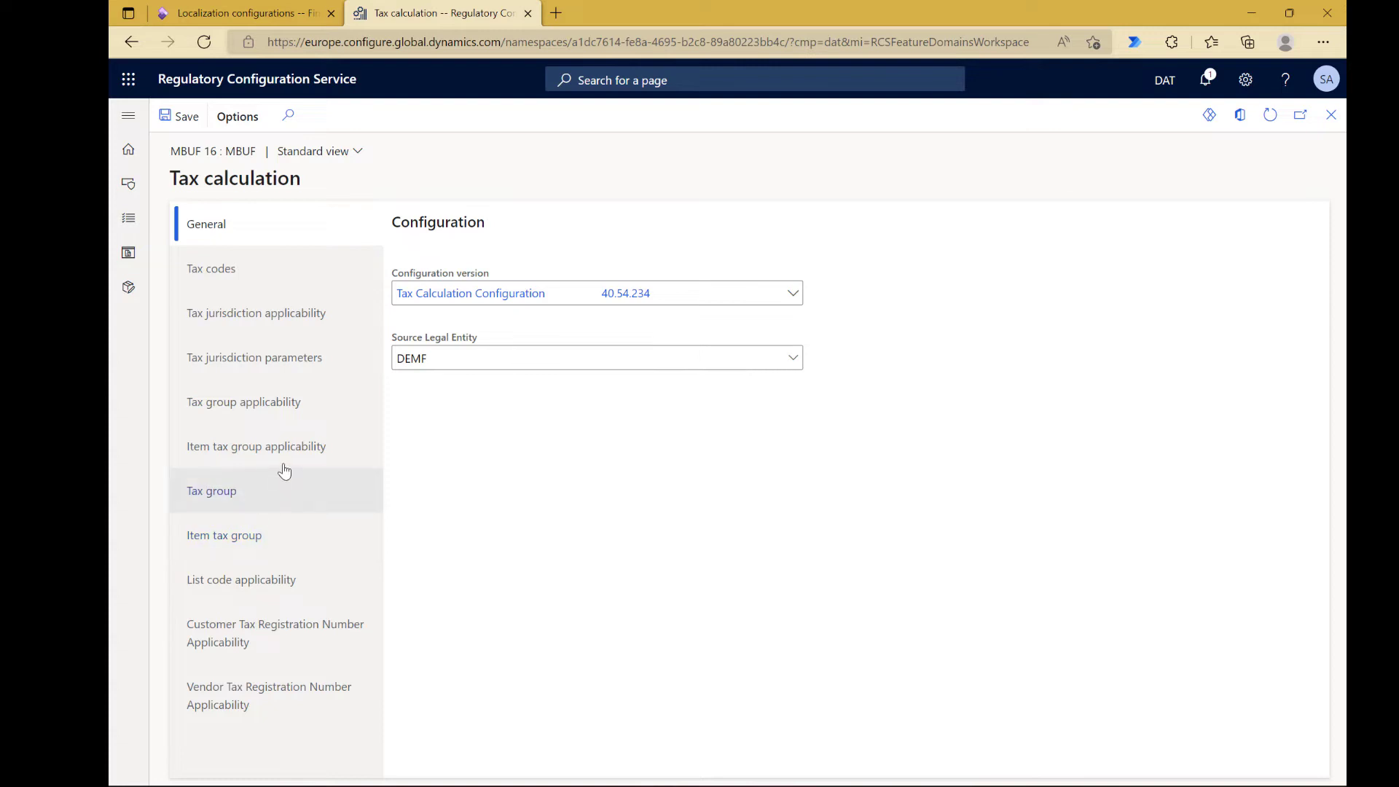
Step: Examine the tax group applicability rule for domestic purchases and the setup of tax group TSDAP-DOM
{"action": "left_click", "coordinate": [287, 401]}
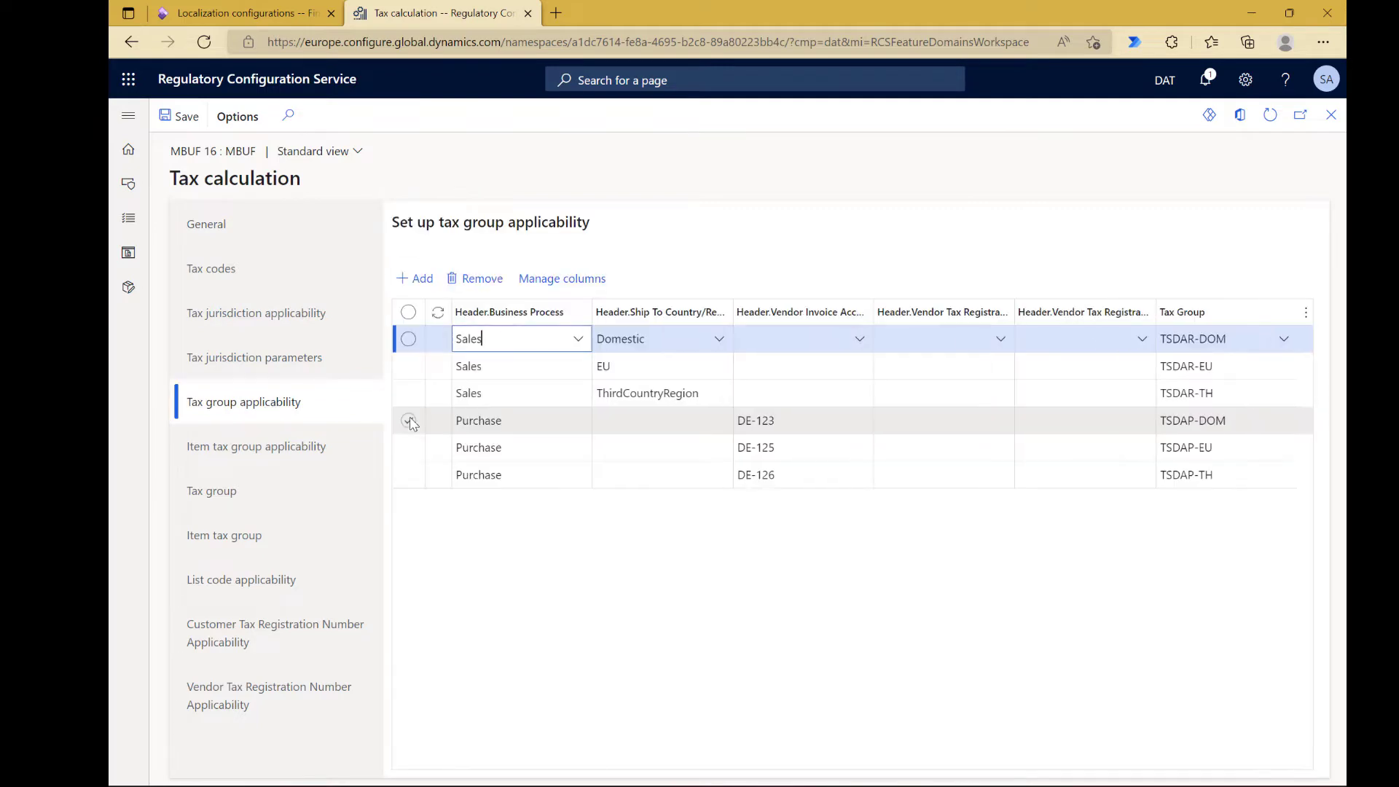
{"action": "left_click", "coordinate": [800, 422]}
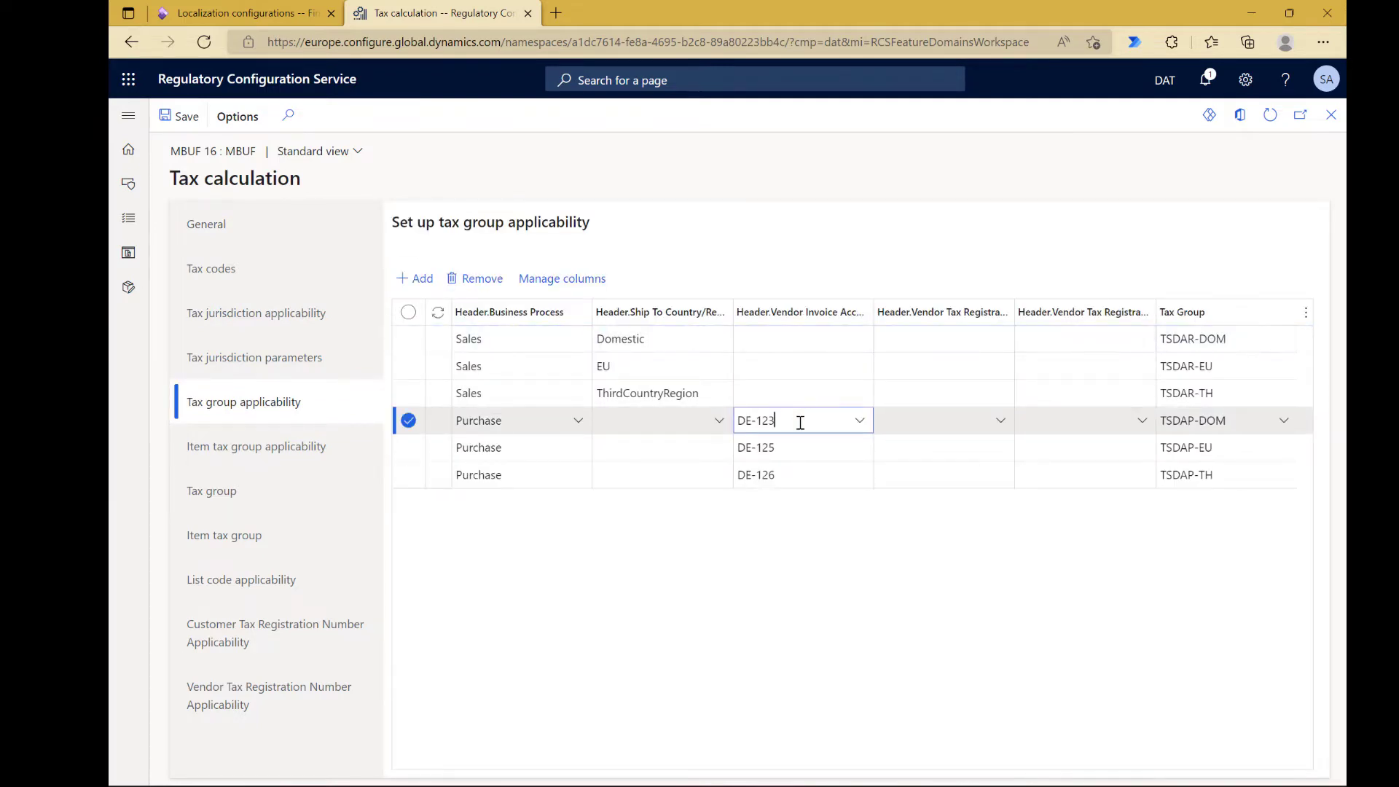
{"action": "left_click", "coordinate": [706, 560]}
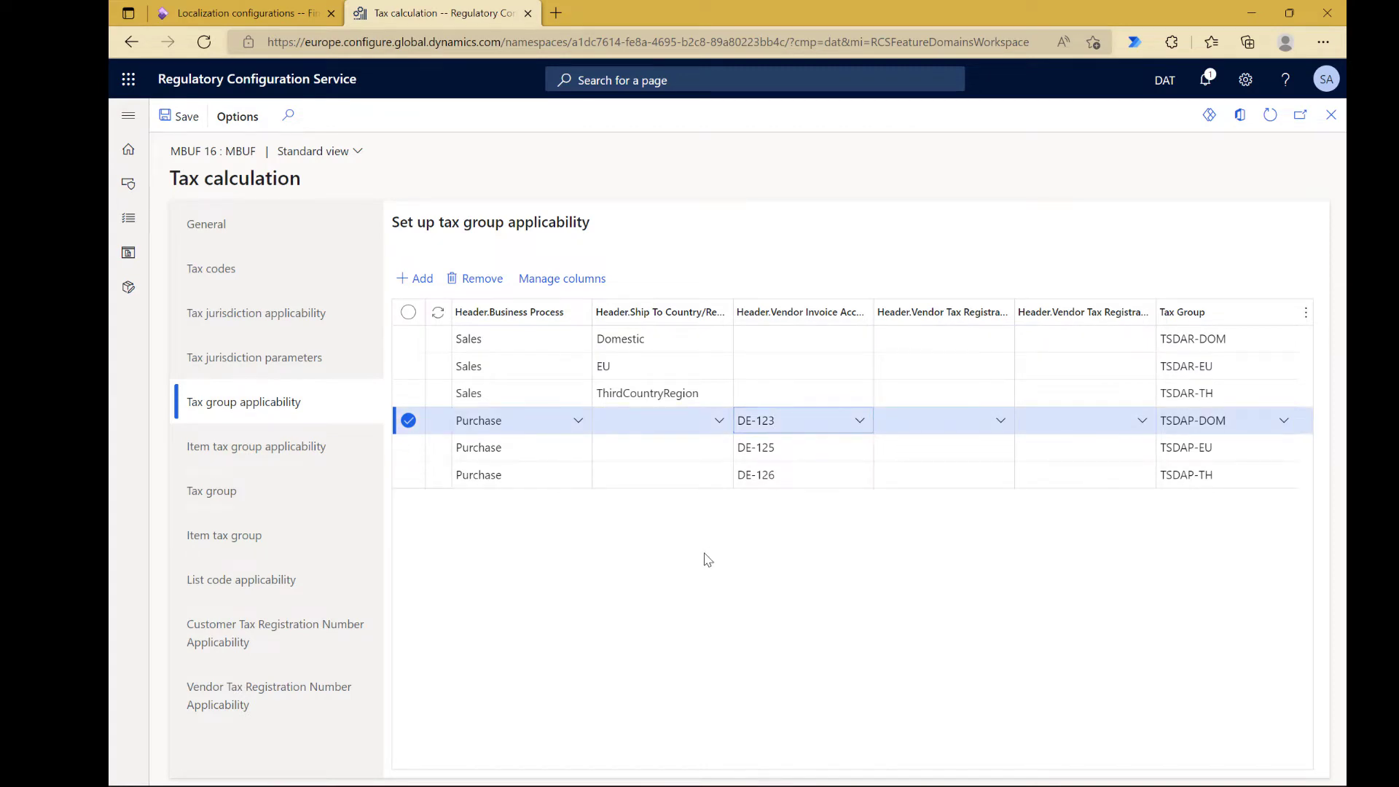
{"action": "left_click", "coordinate": [408, 423]}
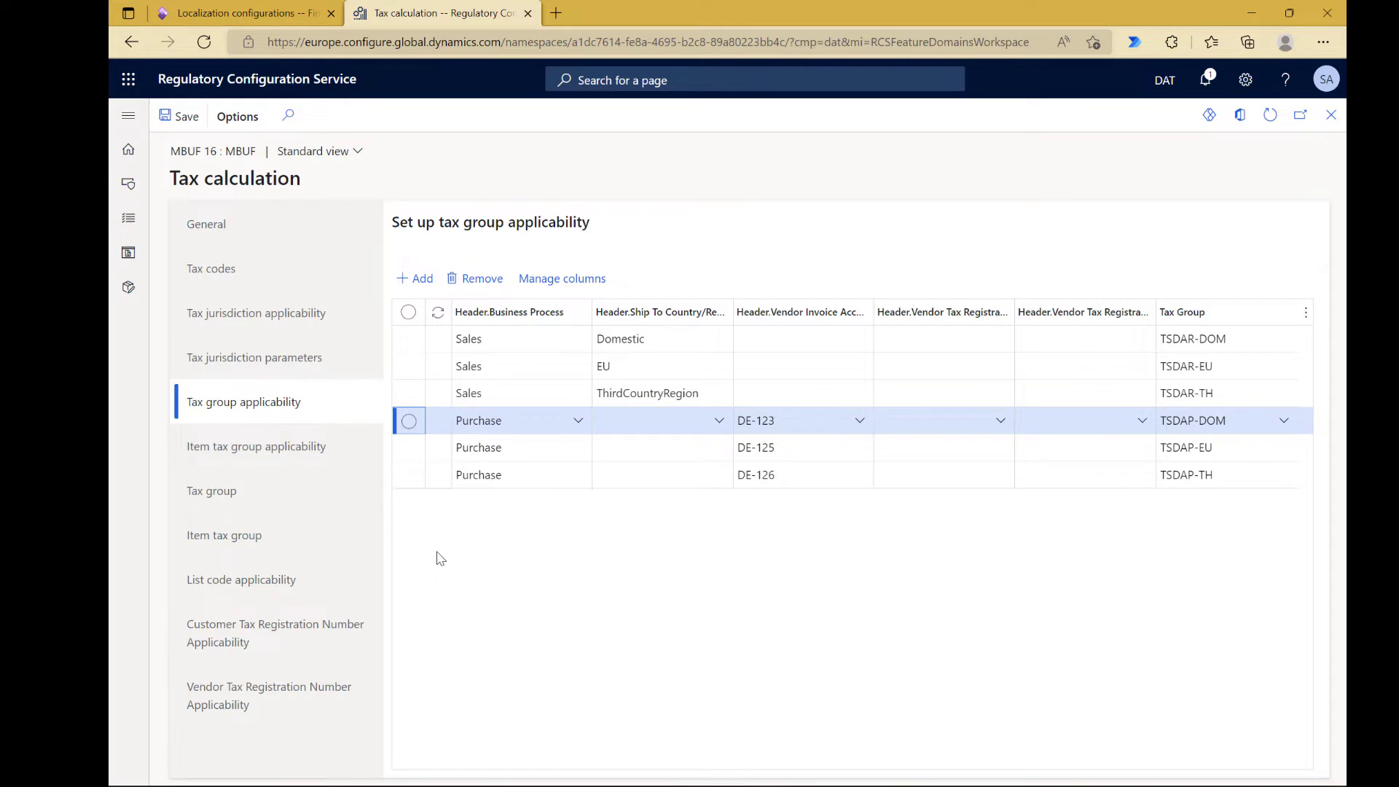
{"action": "left_click", "coordinate": [228, 500]}
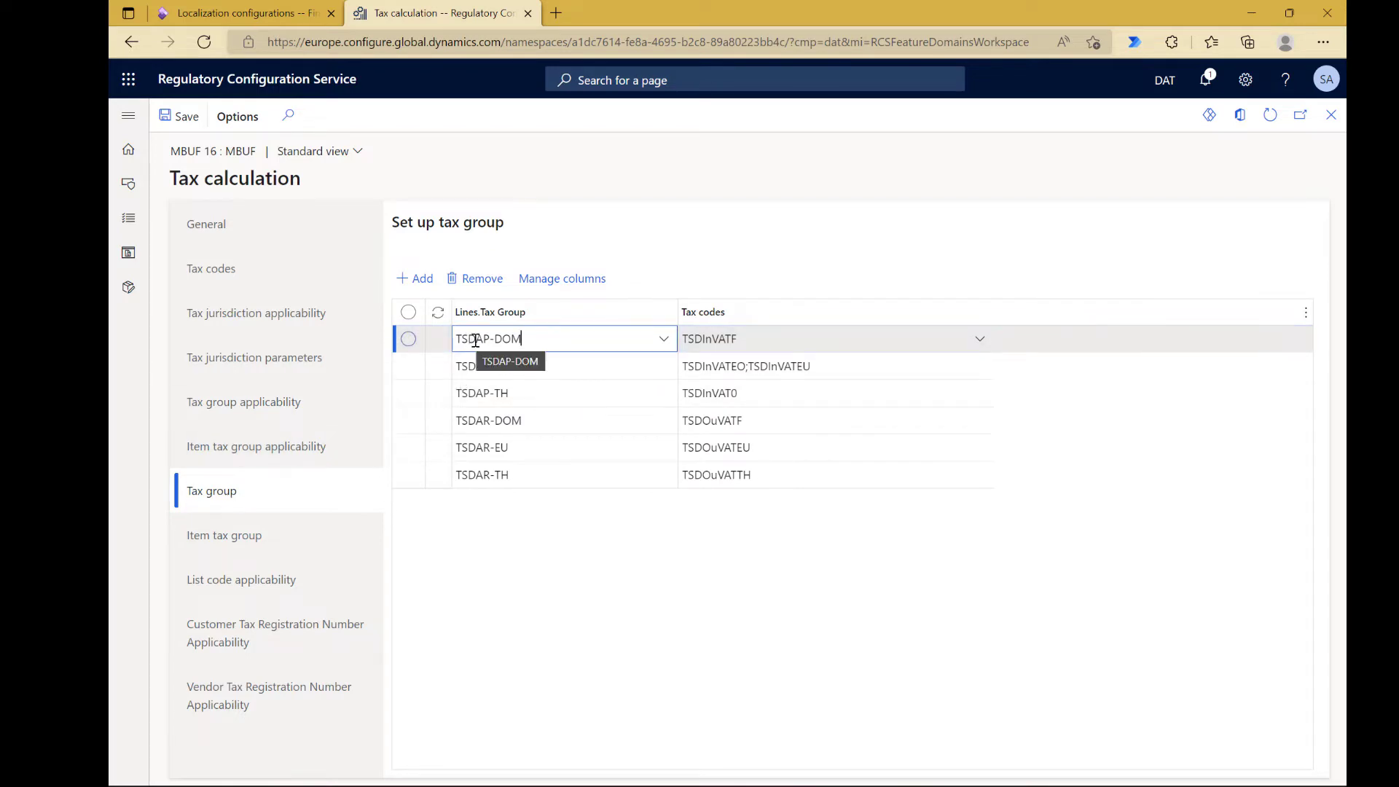
{"action": "left_click_drag", "start_coordinate": [471, 341], "coordinate": [455, 340]}
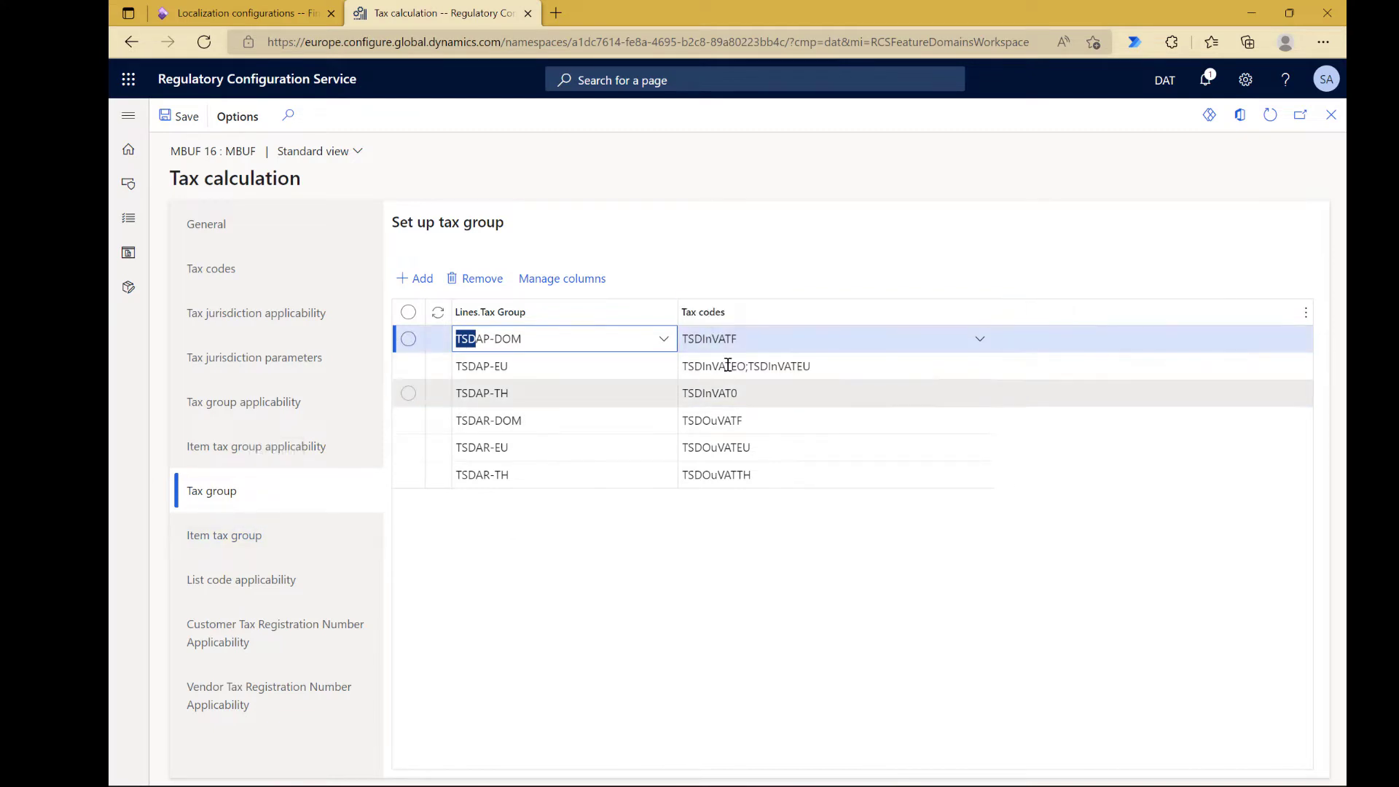
Step: Look up the details and tax rate of the tax code TSDInVATF
{"action": "left_click", "coordinate": [250, 282]}
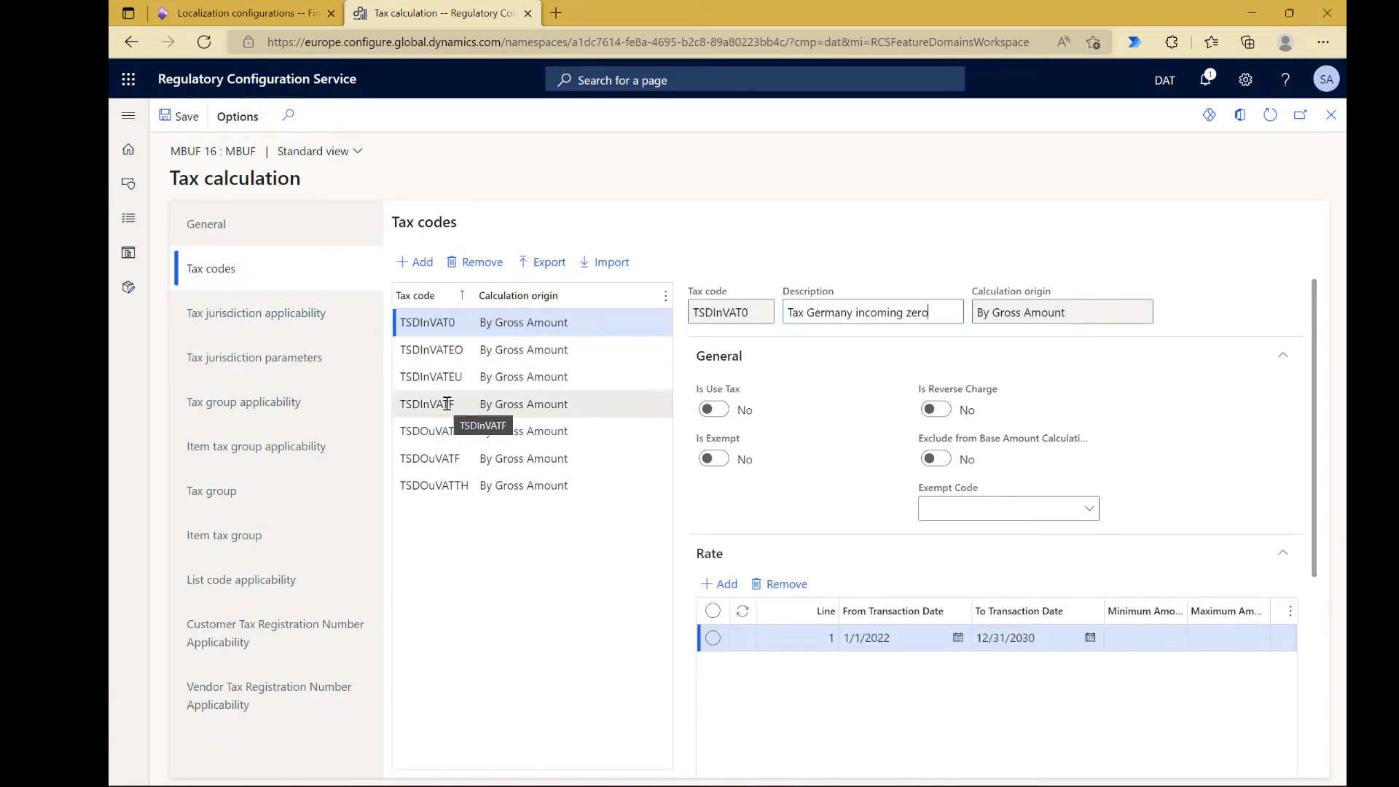
{"action": "left_click", "coordinate": [417, 405]}
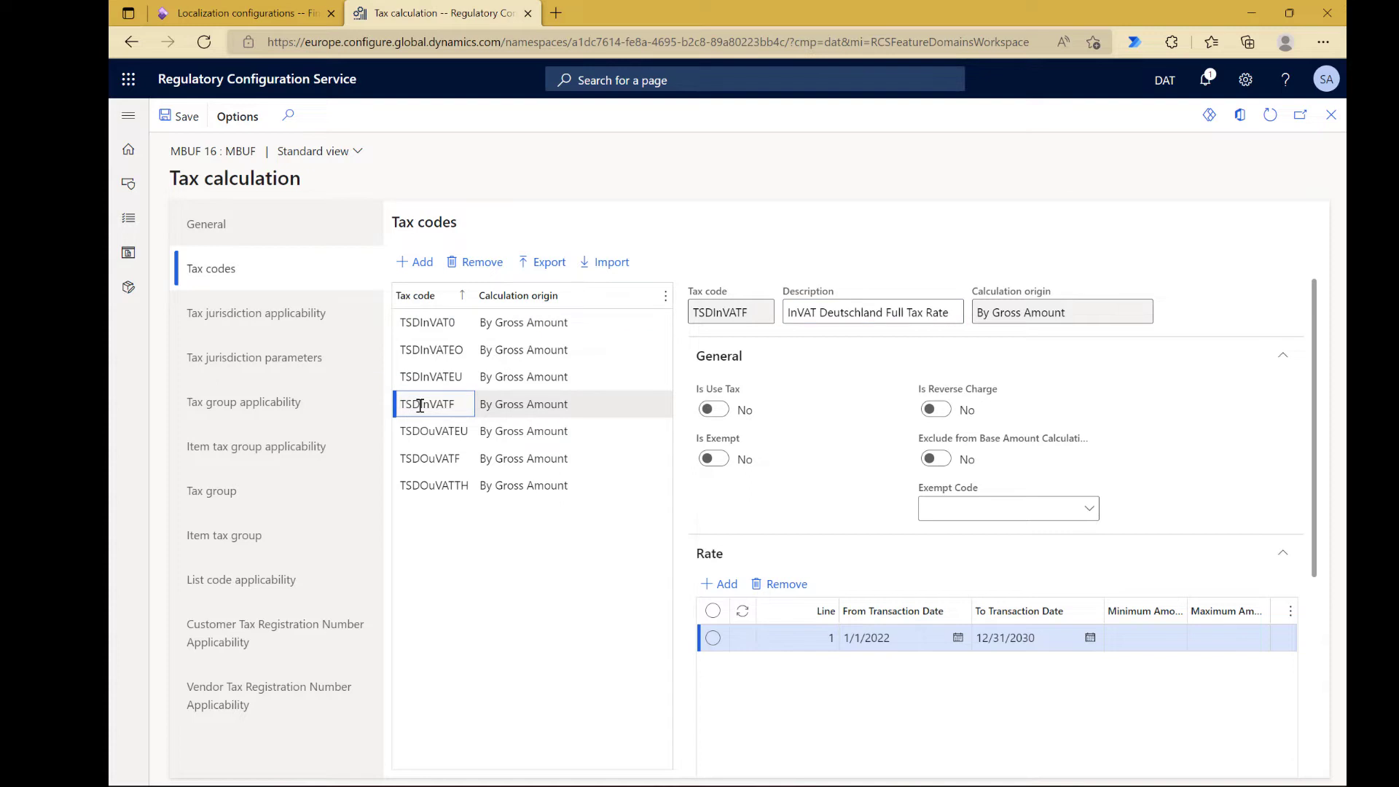
{"action": "left_click_drag", "start_coordinate": [421, 406], "coordinate": [462, 404]}
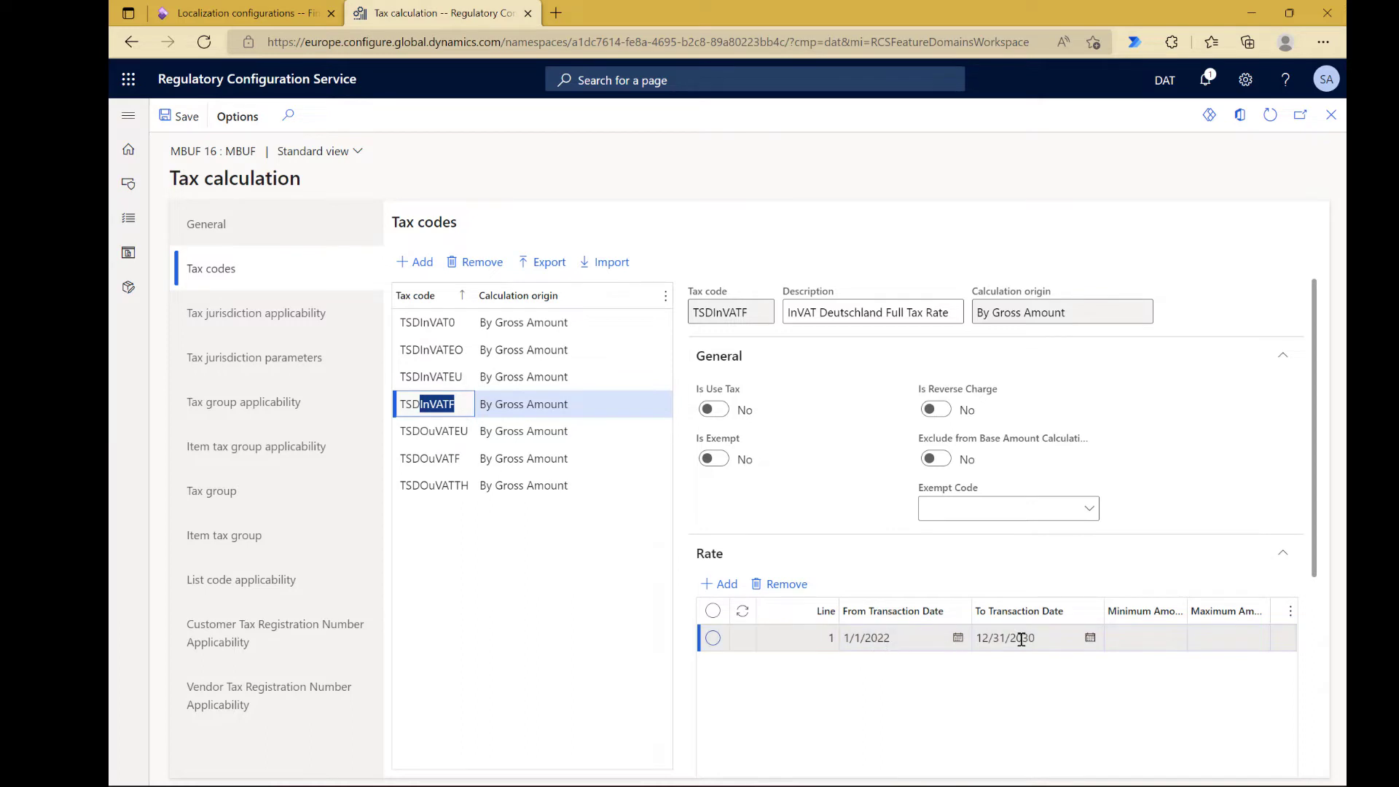
{"action": "left_click", "coordinate": [1040, 694]}
{"action": "scroll", "coordinate": [1040, 695], "scroll_direction": "right", "scroll_amount": 3}
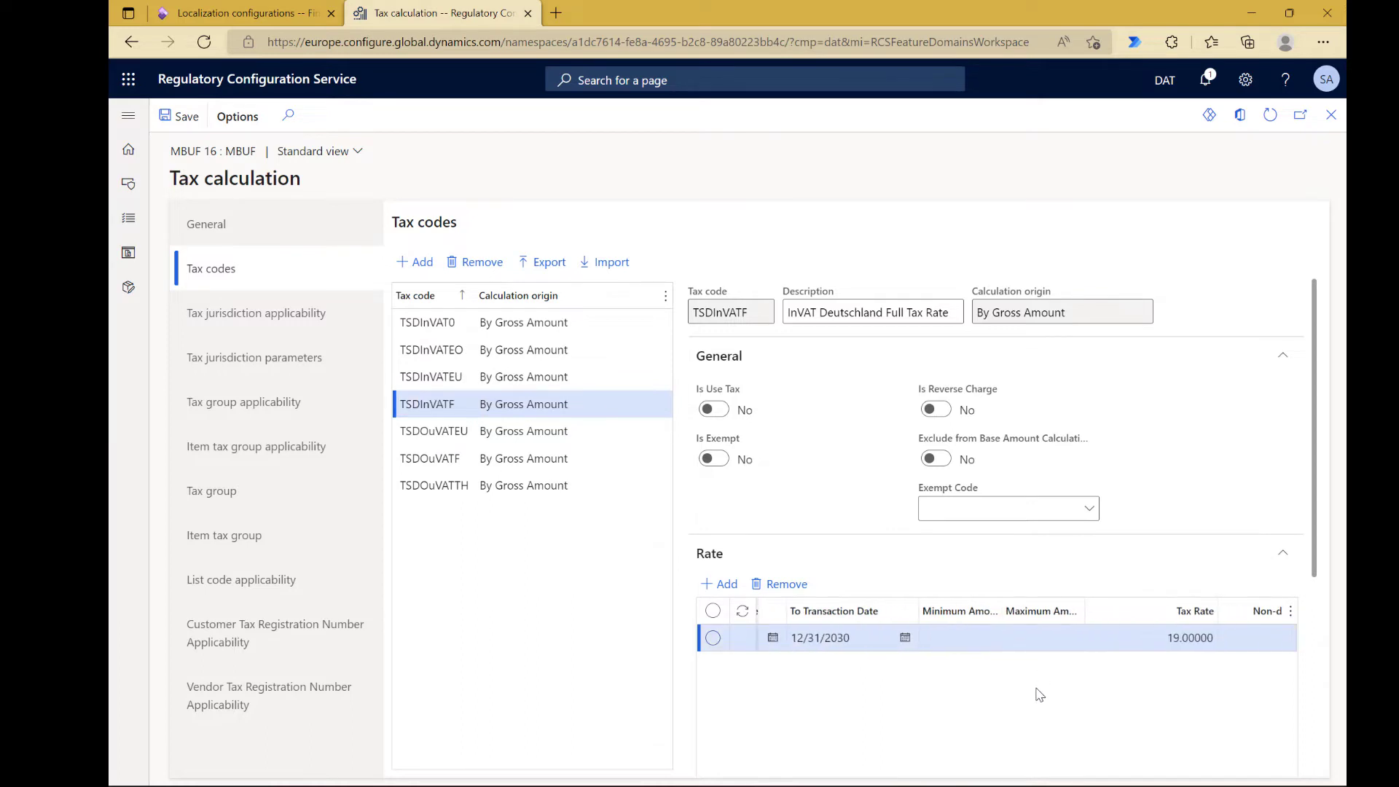
{"action": "scroll", "coordinate": [1040, 695], "scroll_direction": "right", "scroll_amount": 3}
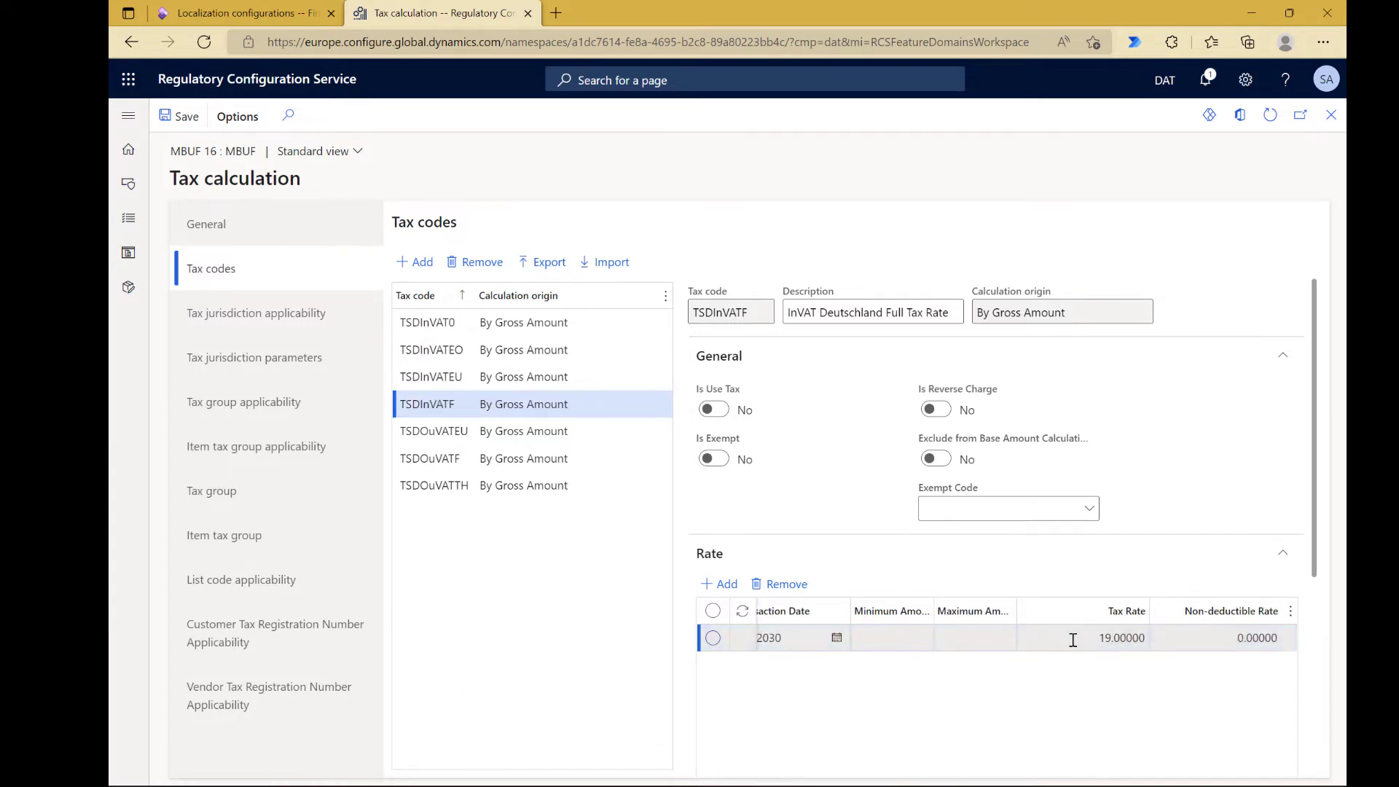
Step: Compare the reverse charge settings and tax rates of tax codes TSDInVATEO and TSDInVATEU
{"action": "left_click", "coordinate": [459, 351]}
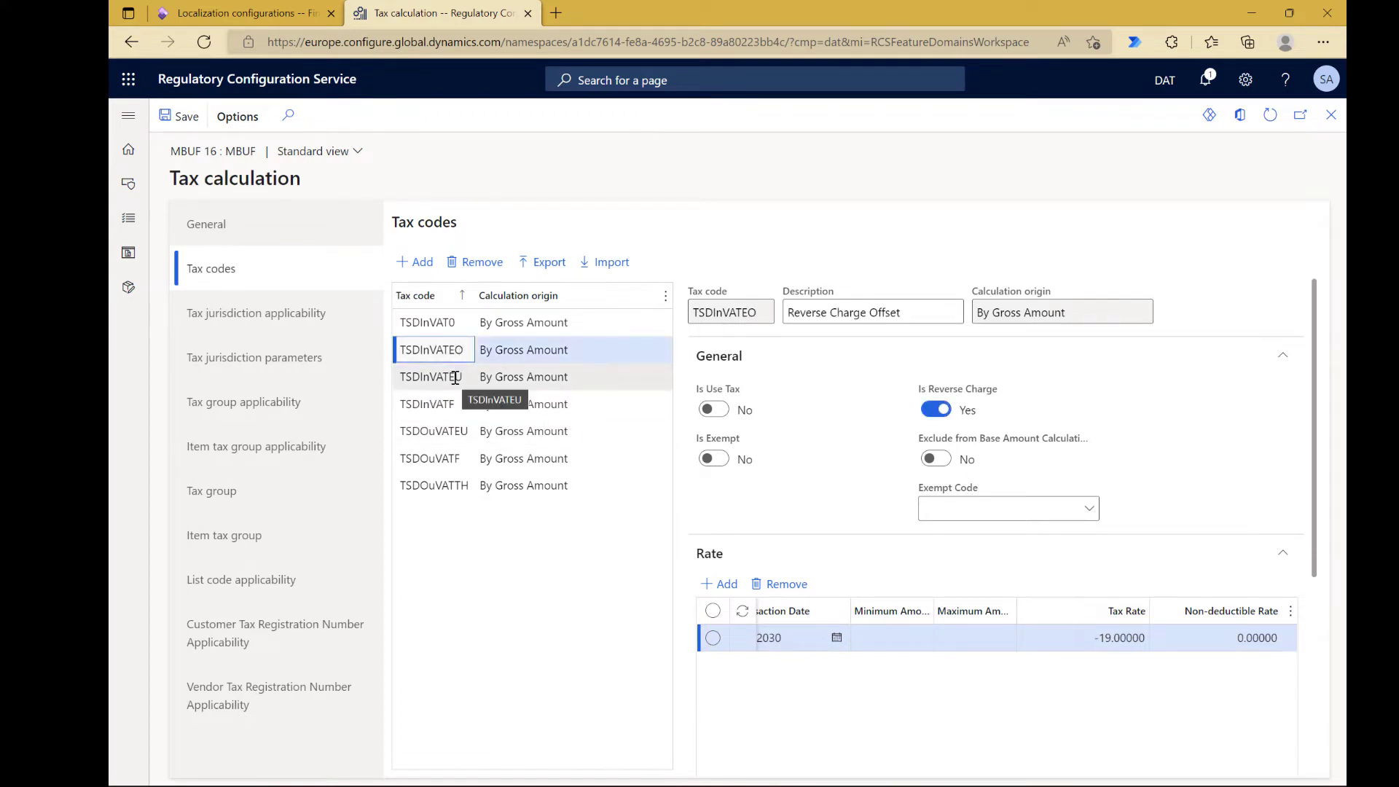
{"action": "left_click", "coordinate": [456, 378]}
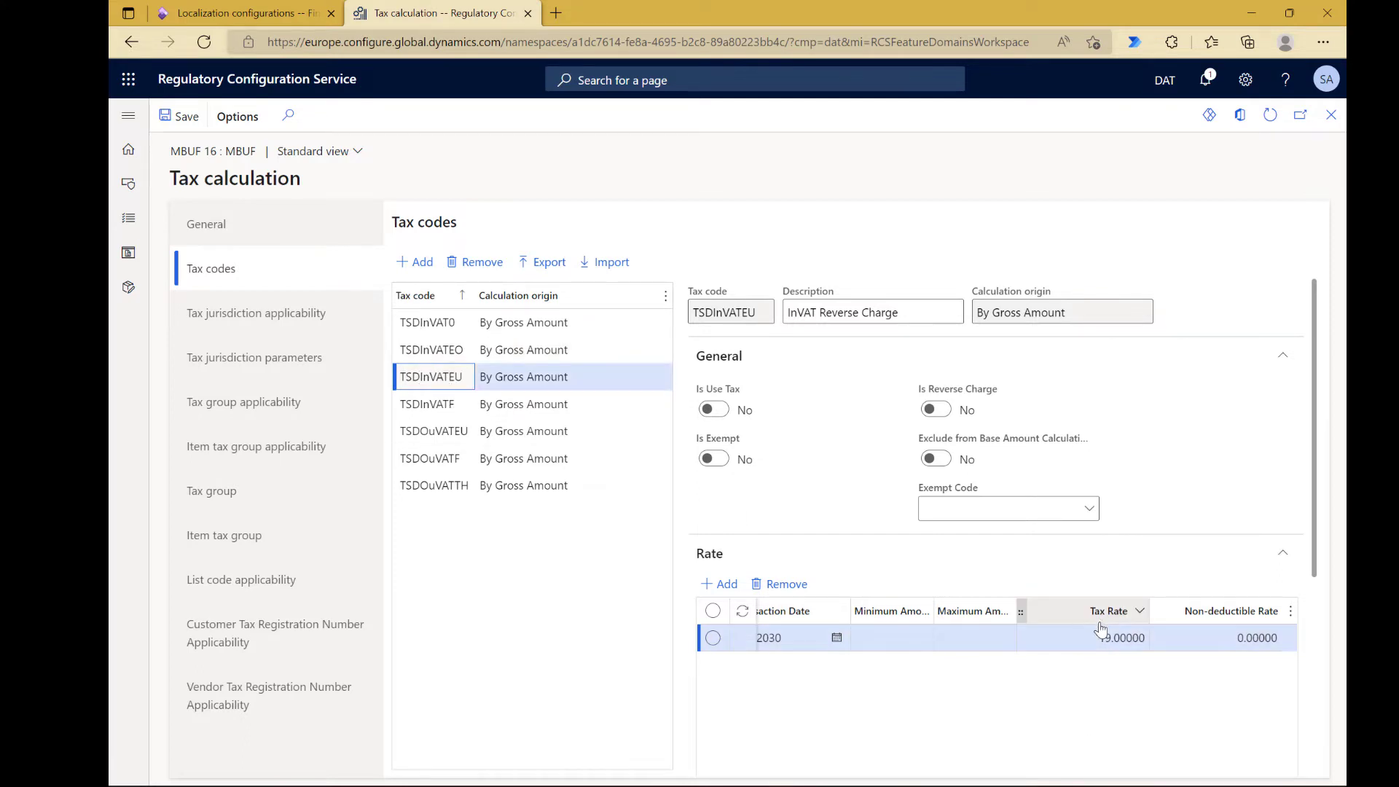
{"action": "left_click", "coordinate": [528, 351]}
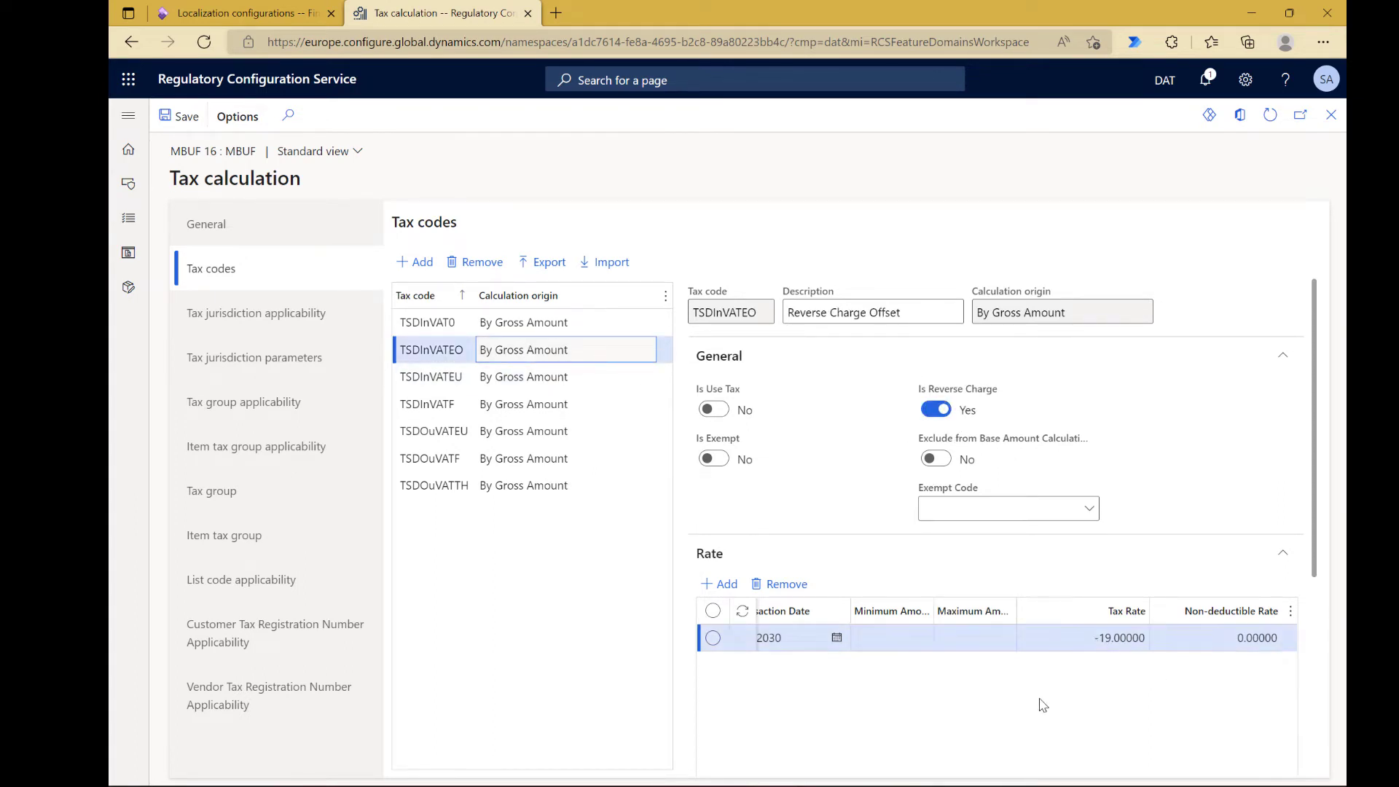
Step: Review the tax codes assigned in the tax group setup and in the item tax group setup
{"action": "left_click", "coordinate": [214, 492]}
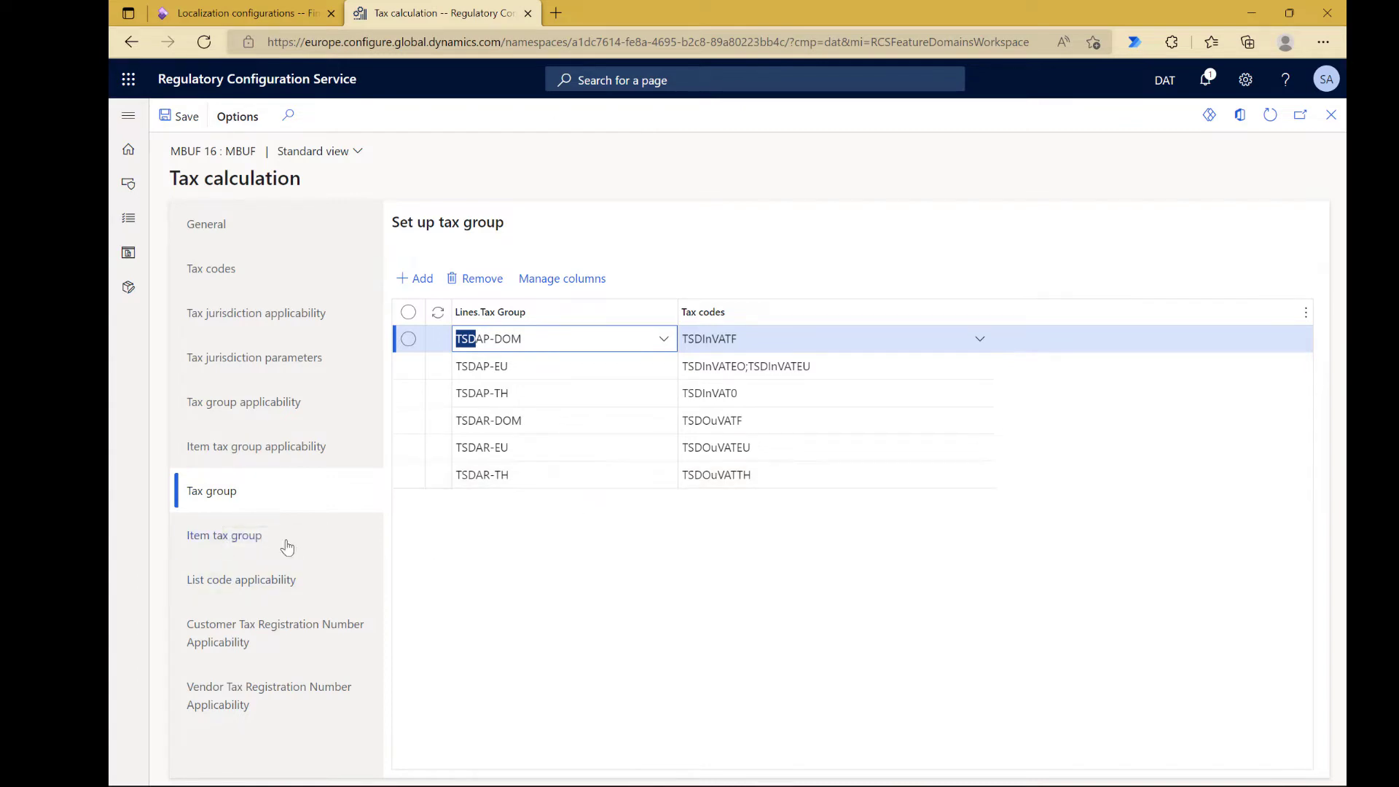
{"action": "left_click", "coordinate": [252, 549]}
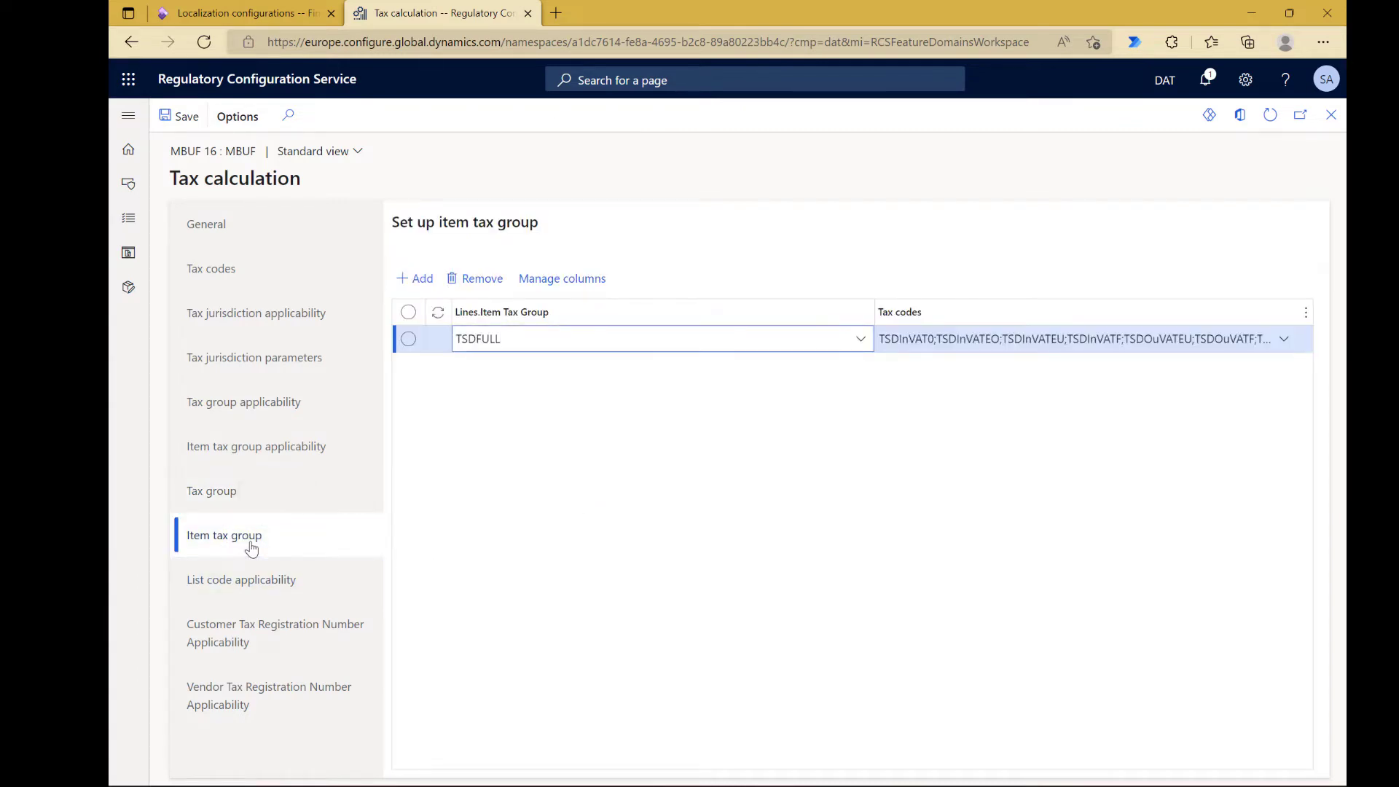
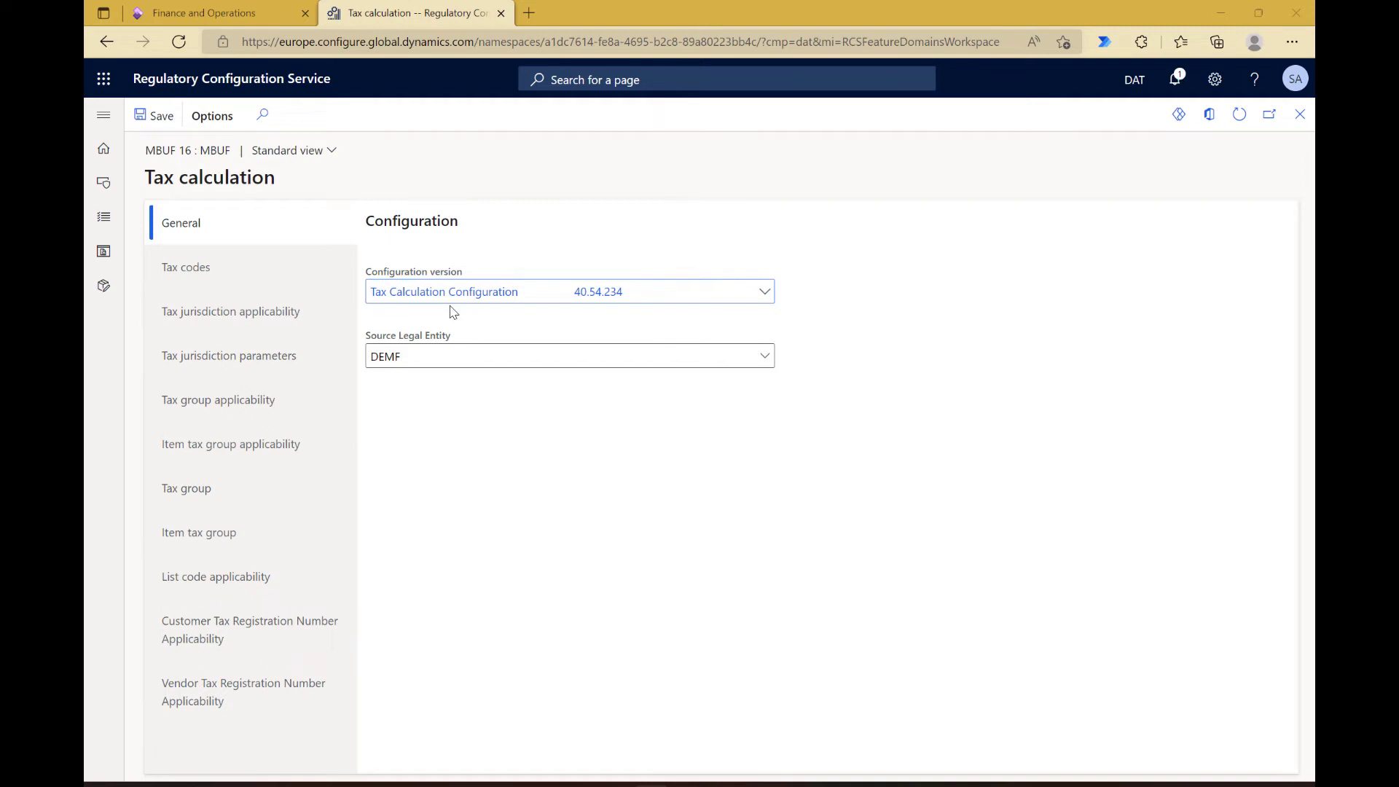
Step: Review the reverse charge settings and tax rates of the incoming tax codes TSDInVATF, TSDInVATEU, TSDInVATEO and TSDInVAT0
{"action": "left_click", "coordinate": [285, 271]}
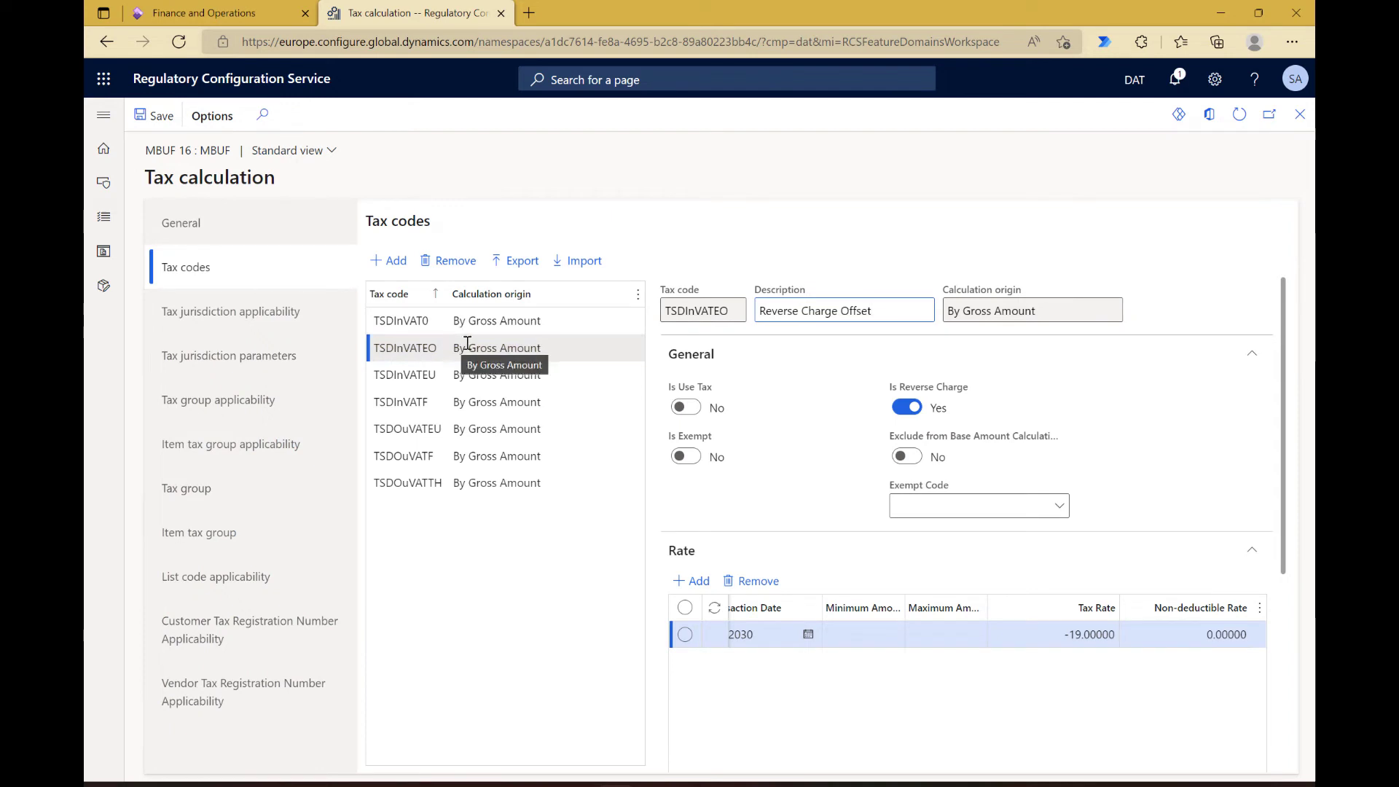
{"action": "left_click", "coordinate": [491, 406]}
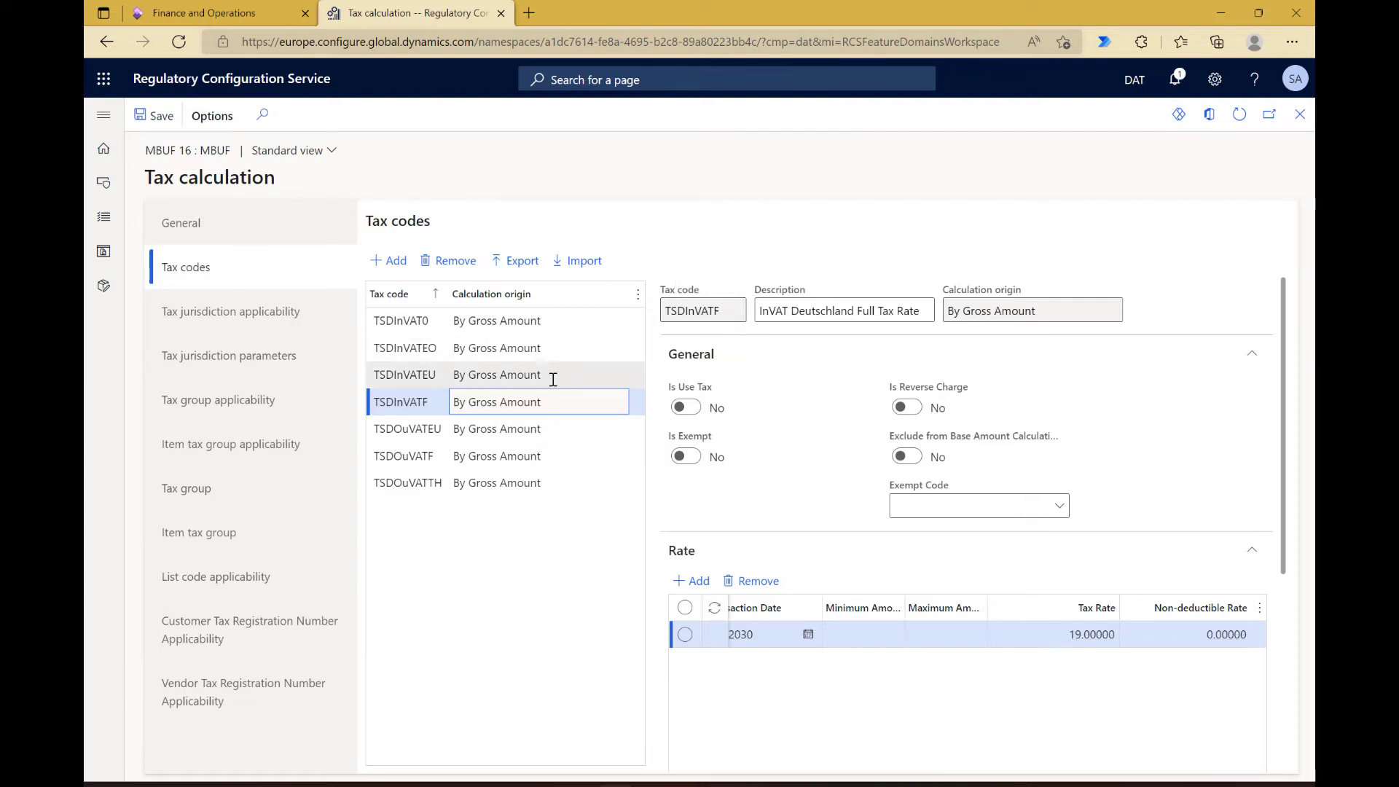
{"action": "left_click", "coordinate": [523, 370]}
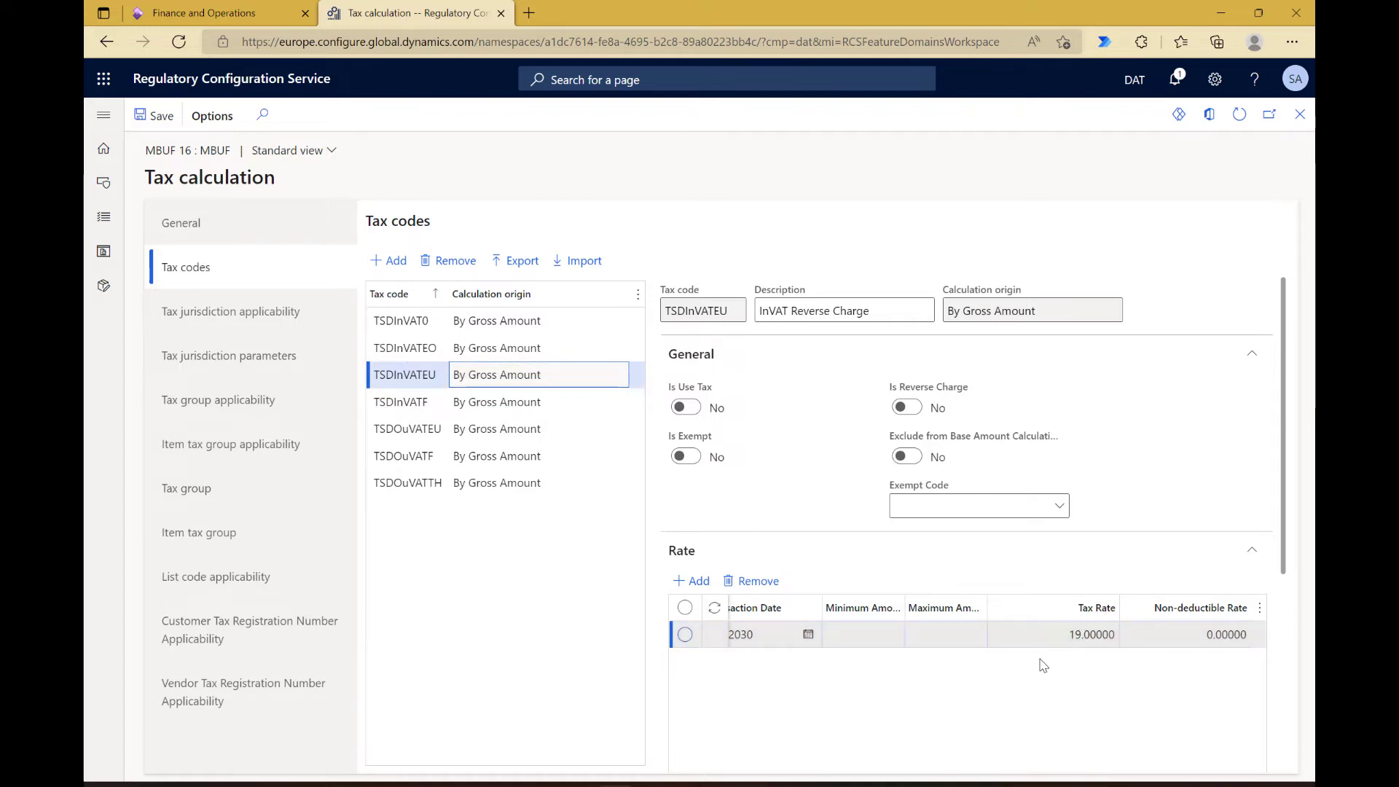
{"action": "left_click", "coordinate": [581, 351]}
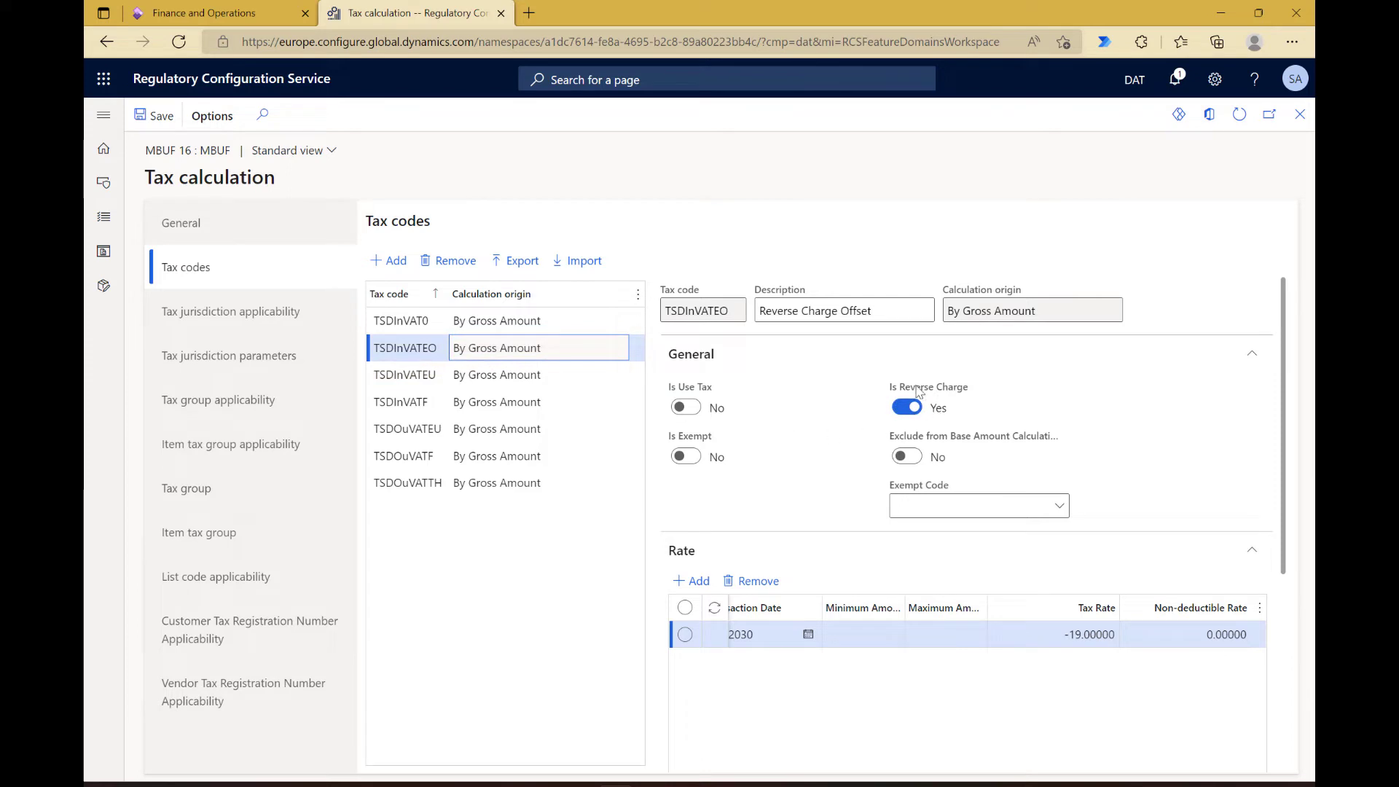
{"action": "left_click", "coordinate": [541, 325]}
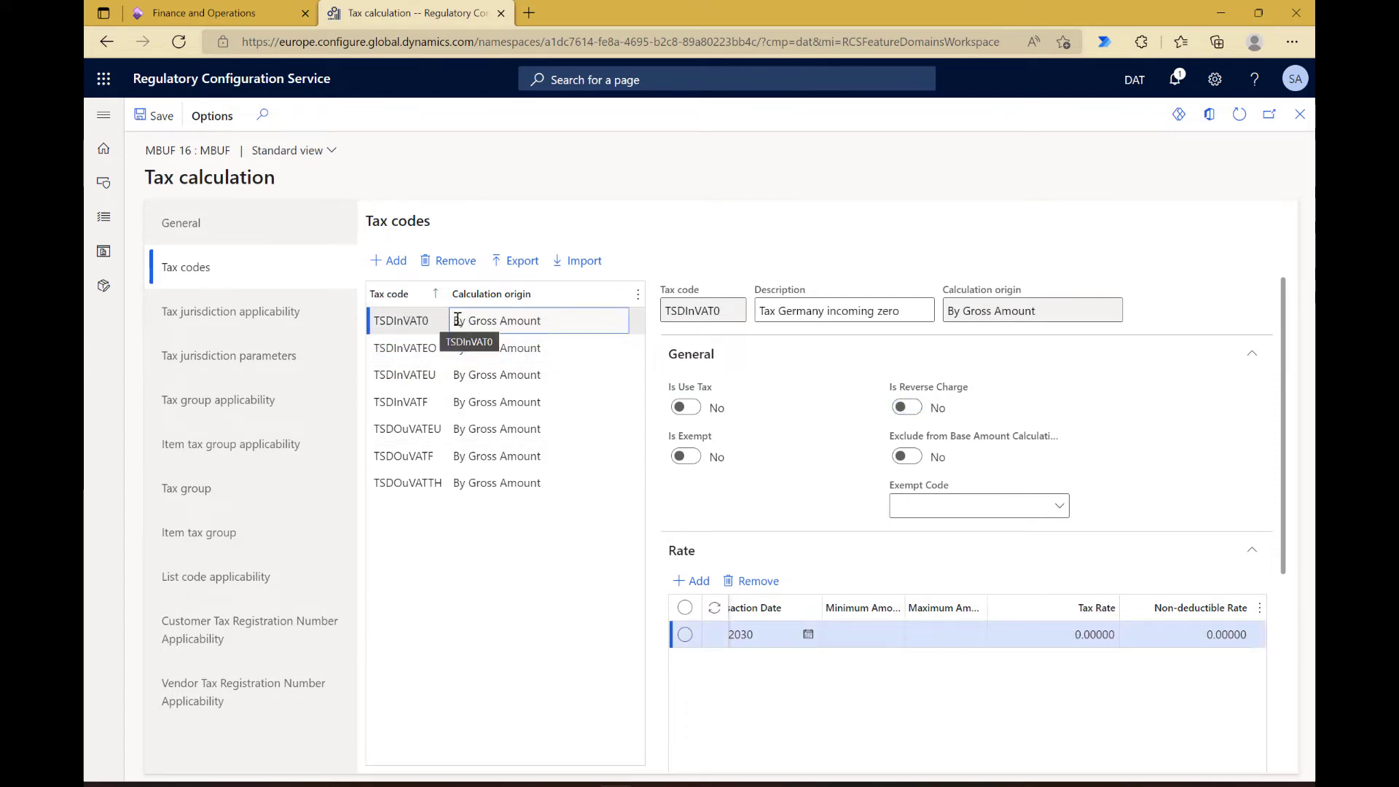
{"action": "left_click", "coordinate": [490, 400]}
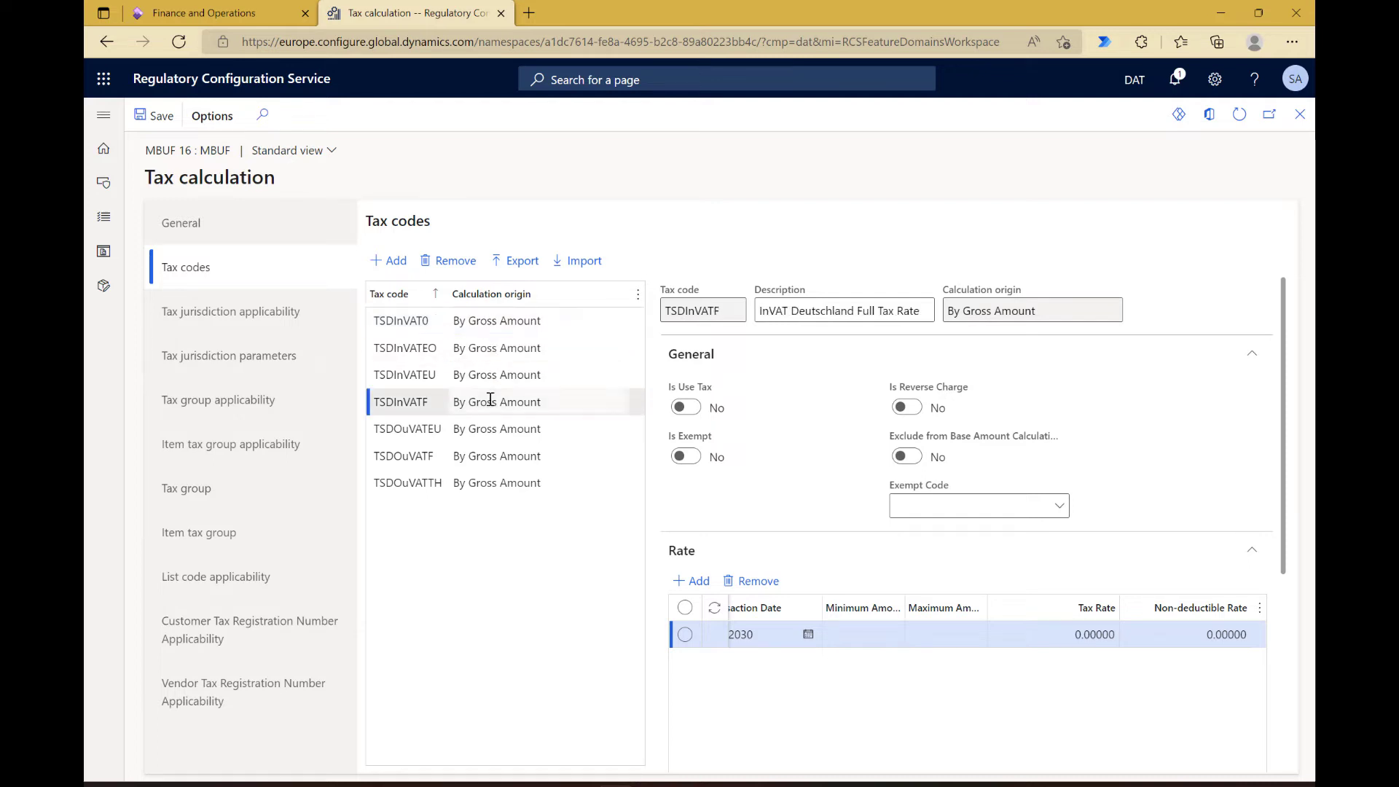
Step: Review the exemption settings and tax rates of the outgoing tax codes TSDOuVATEU, TSDOuVATF and TSDOuVATTH
{"action": "left_click", "coordinate": [402, 431]}
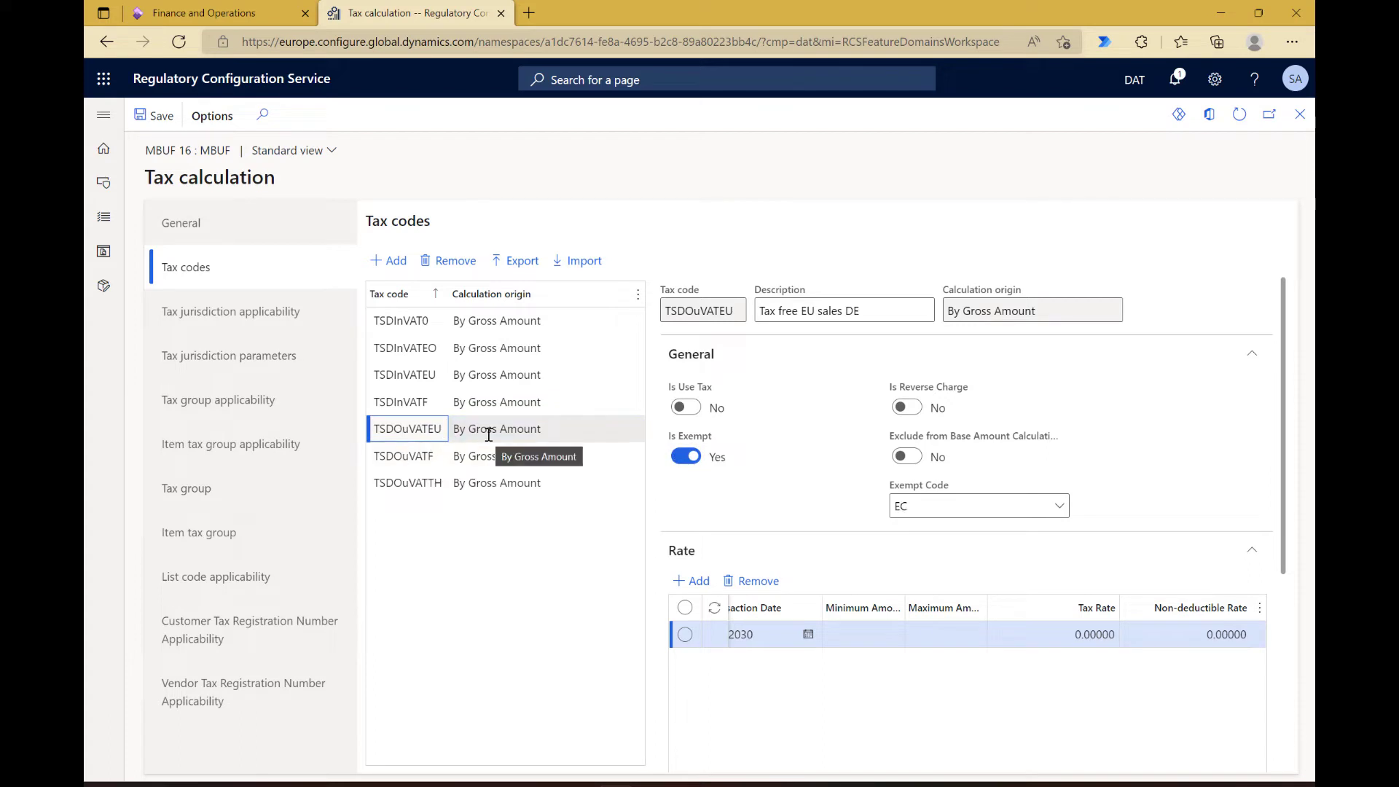
{"action": "left_click", "coordinate": [477, 454]}
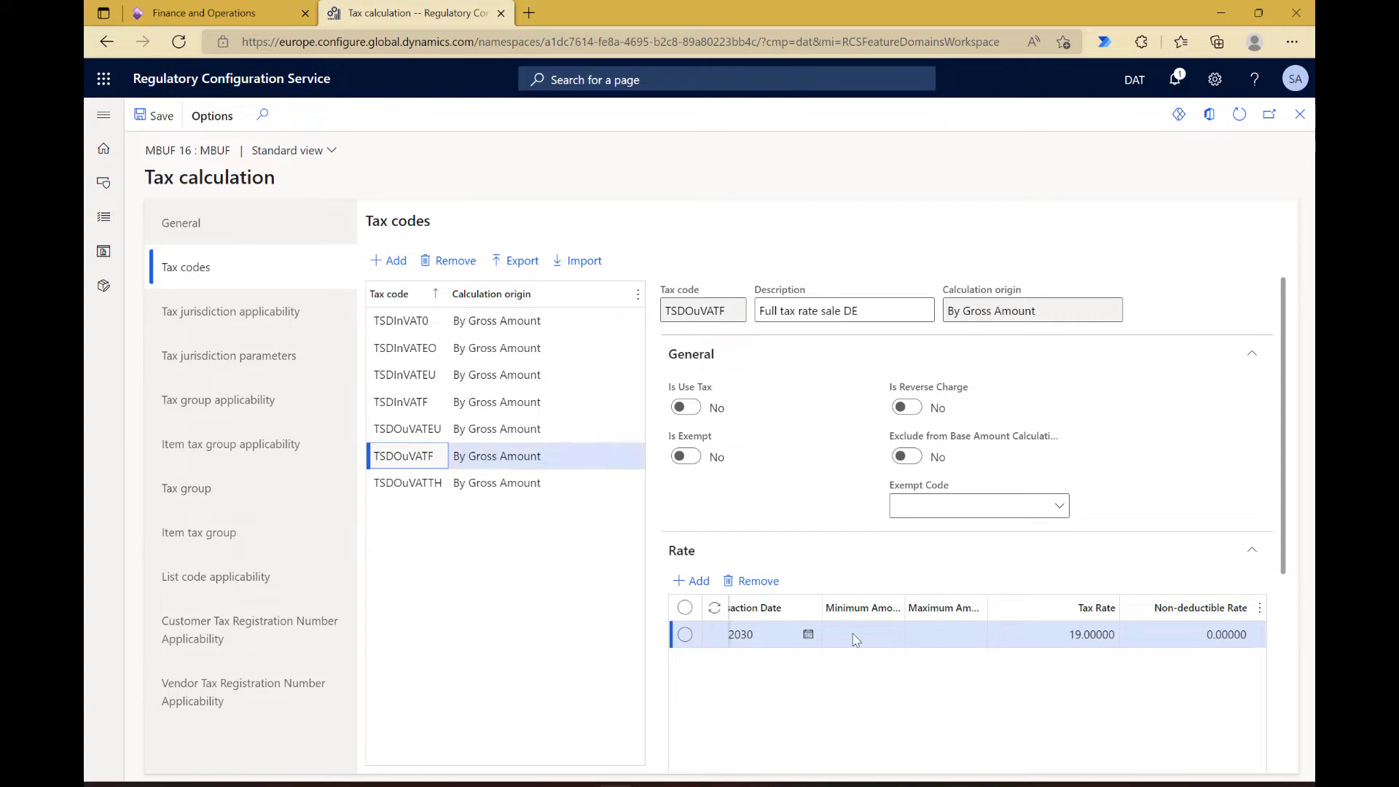
{"action": "left_click", "coordinate": [465, 484]}
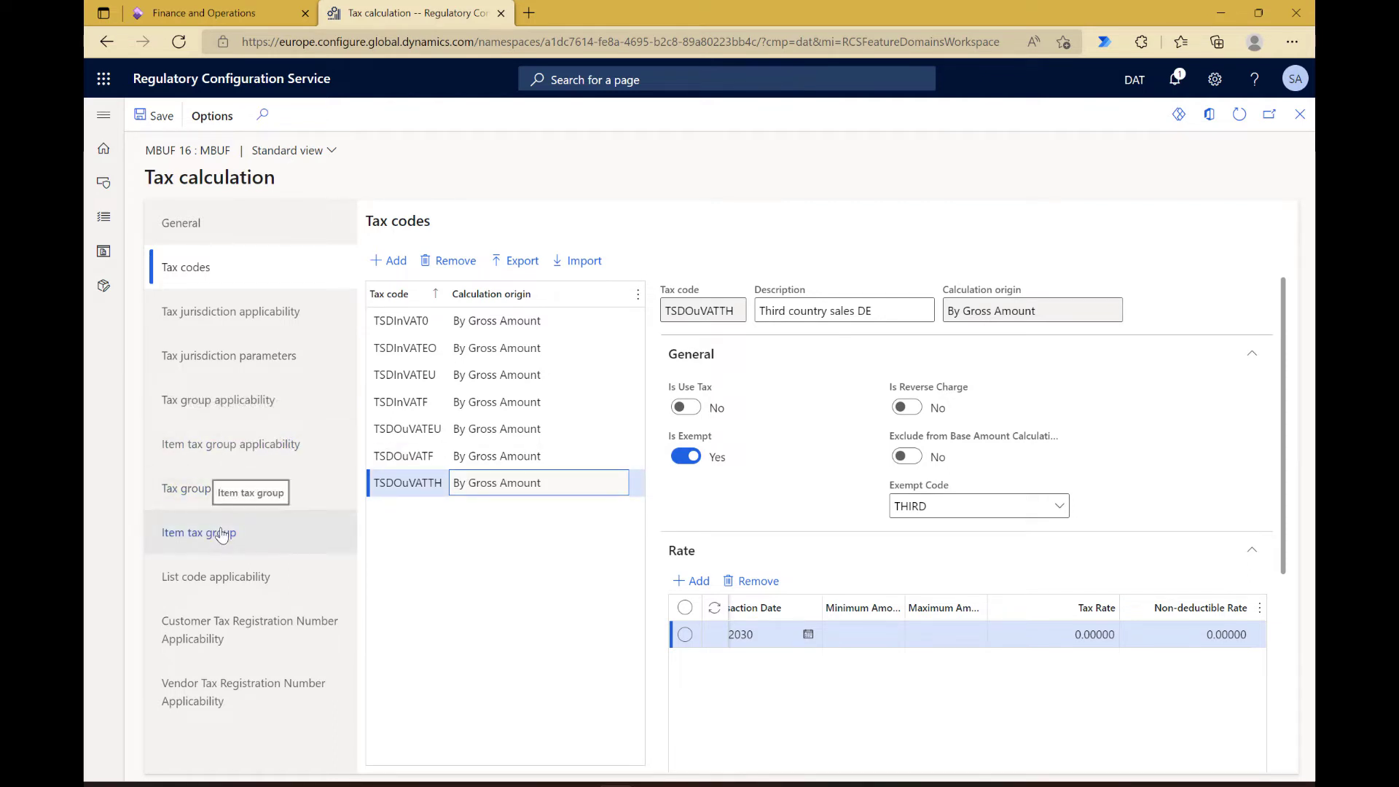
Step: Inspect the condition columns available and selected for tax group applicability, leaving the selection as it is
{"action": "left_click", "coordinate": [229, 400]}
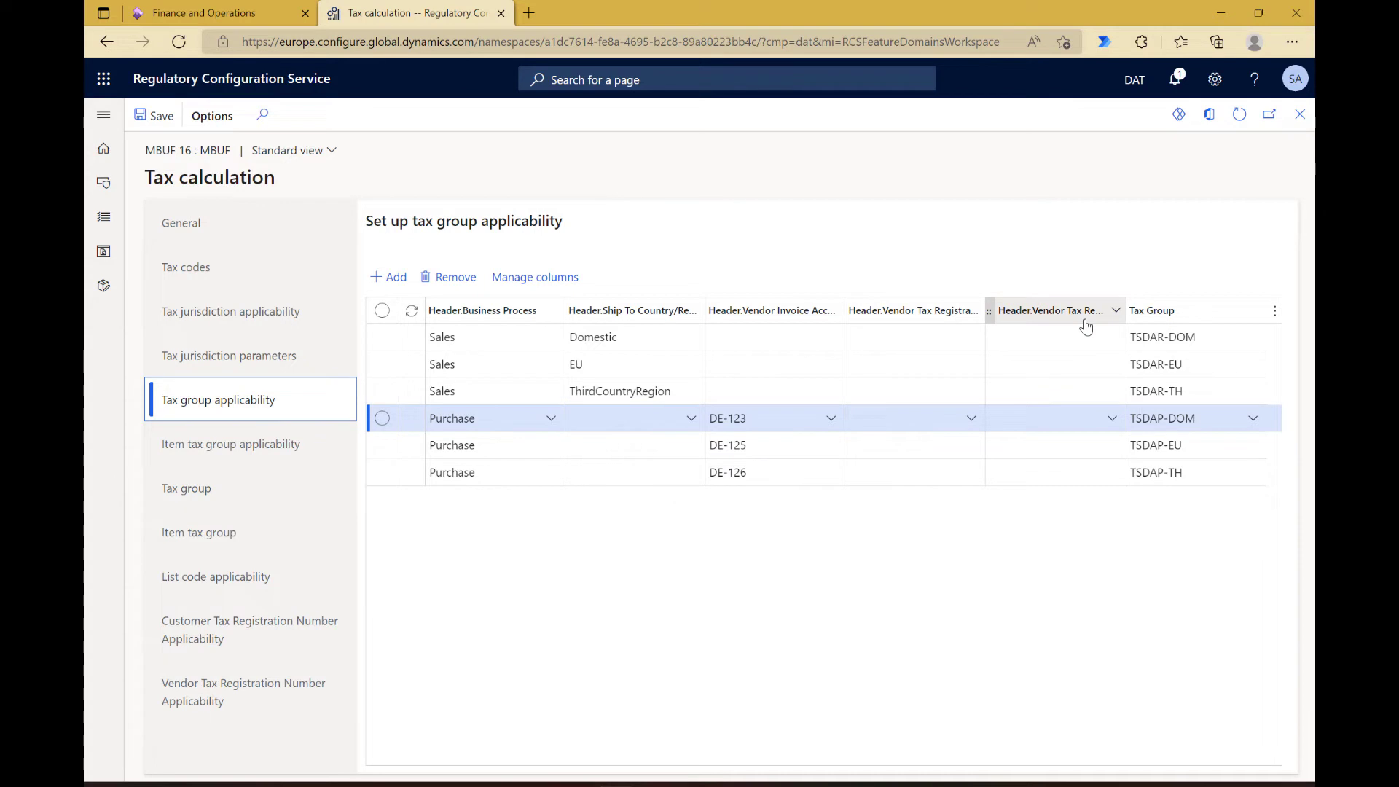
{"action": "left_click", "coordinate": [550, 275]}
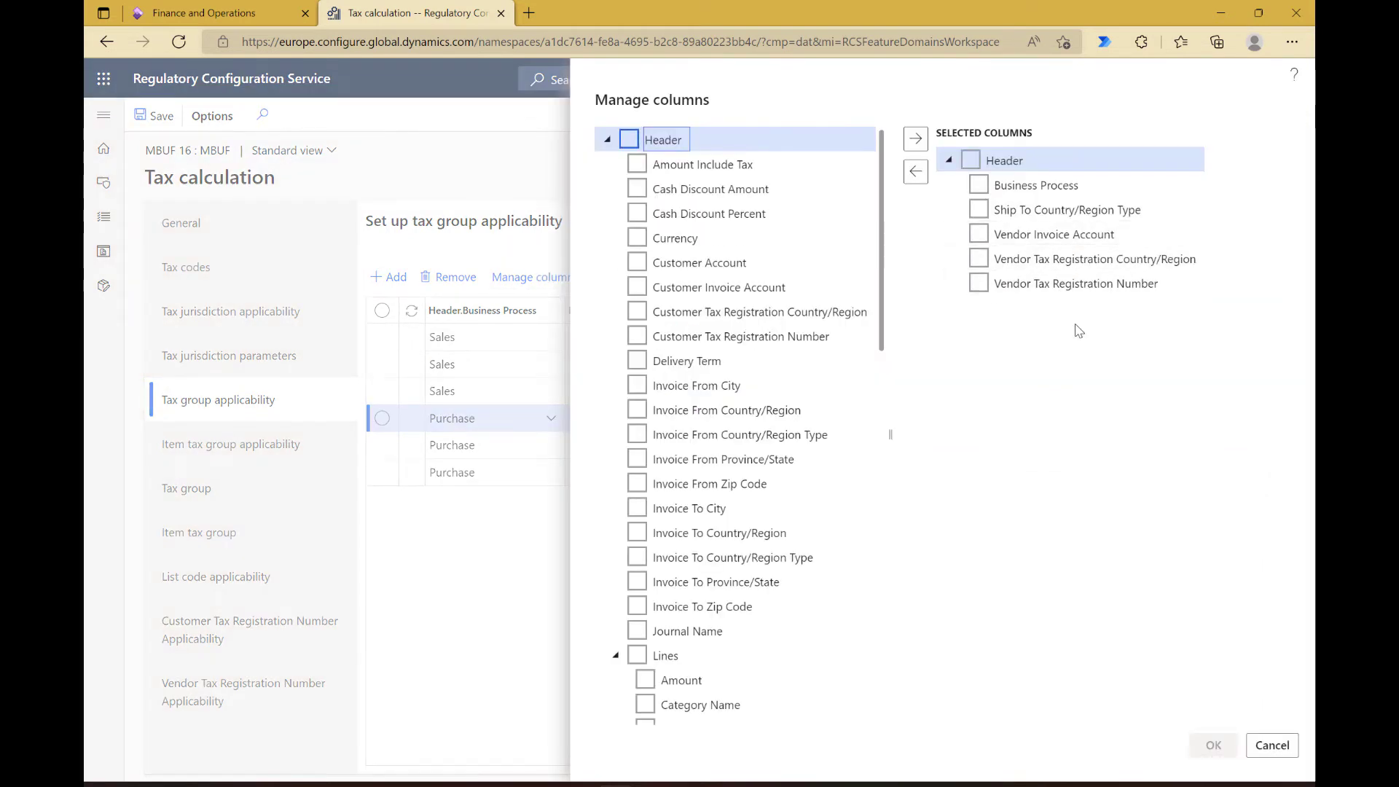
{"action": "left_click", "coordinate": [1269, 743]}
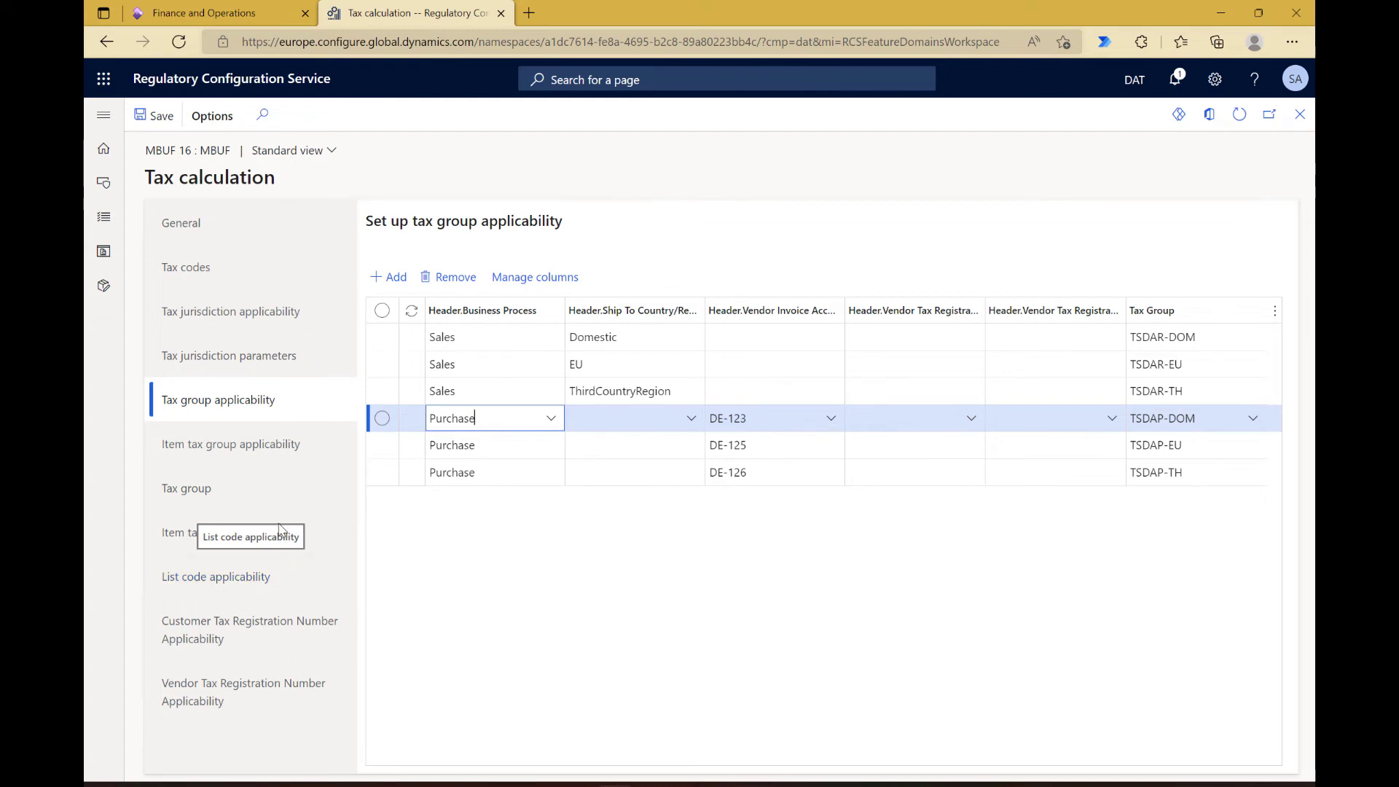
Step: Examine the list code applicability rules and the list codes available for EU sales
{"action": "left_click", "coordinate": [218, 589]}
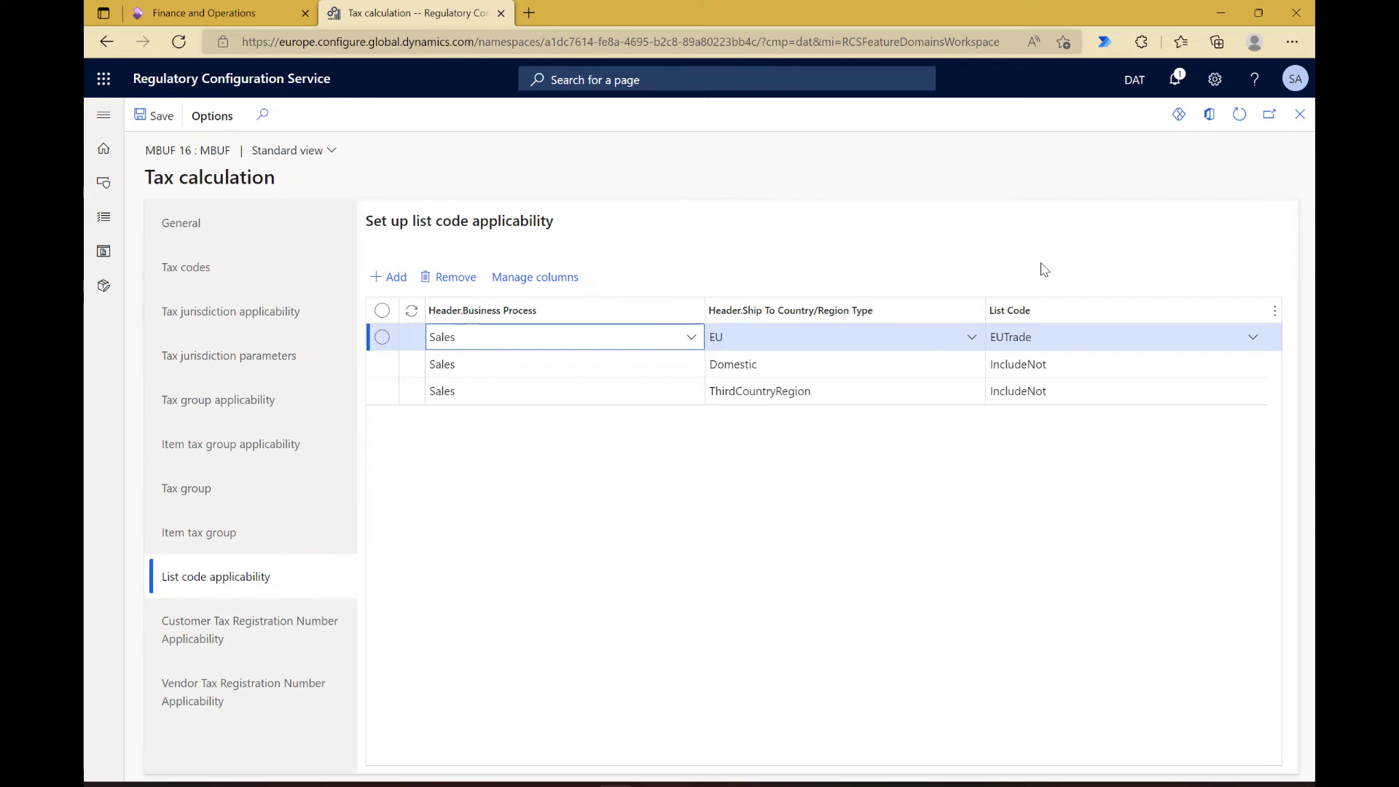
{"action": "left_click", "coordinate": [1253, 343]}
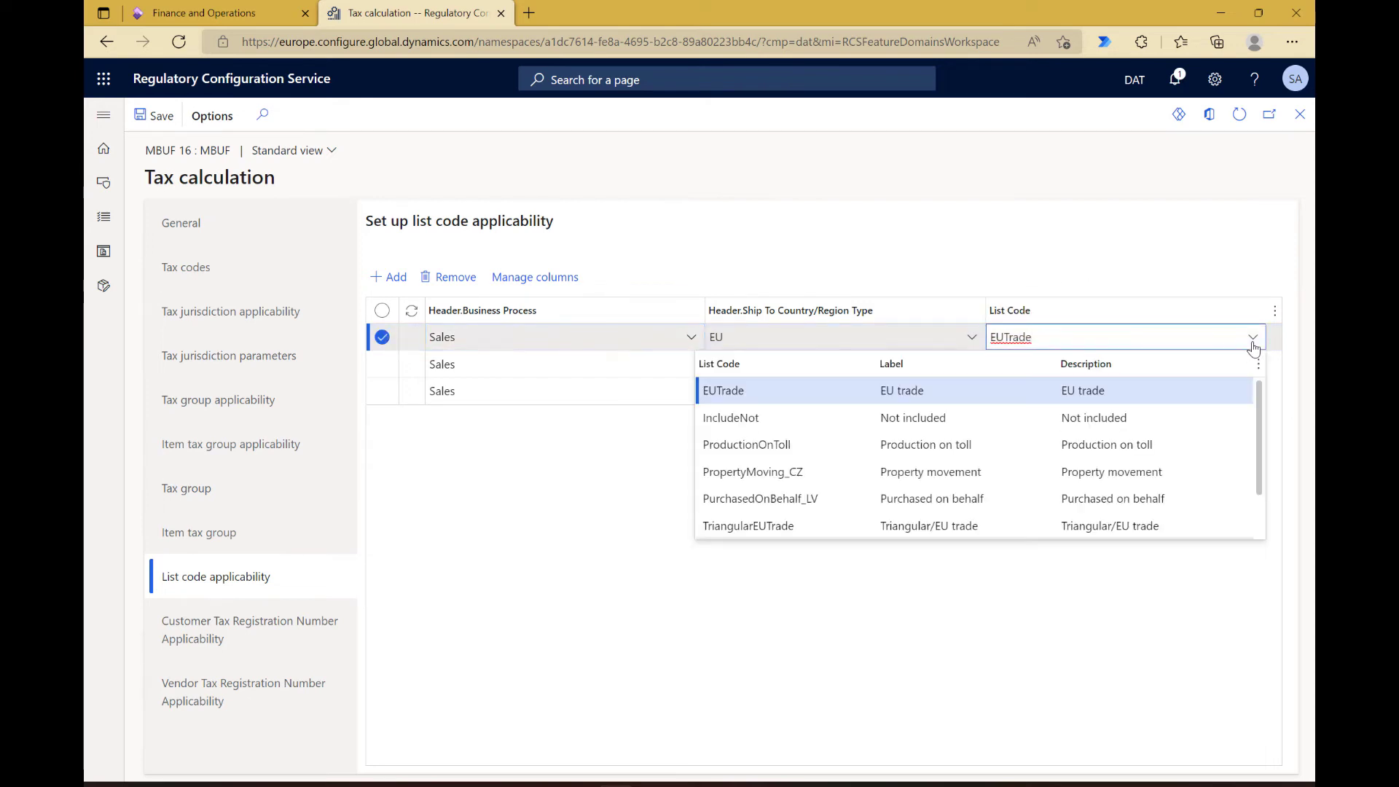
{"action": "left_click", "coordinate": [1196, 282]}
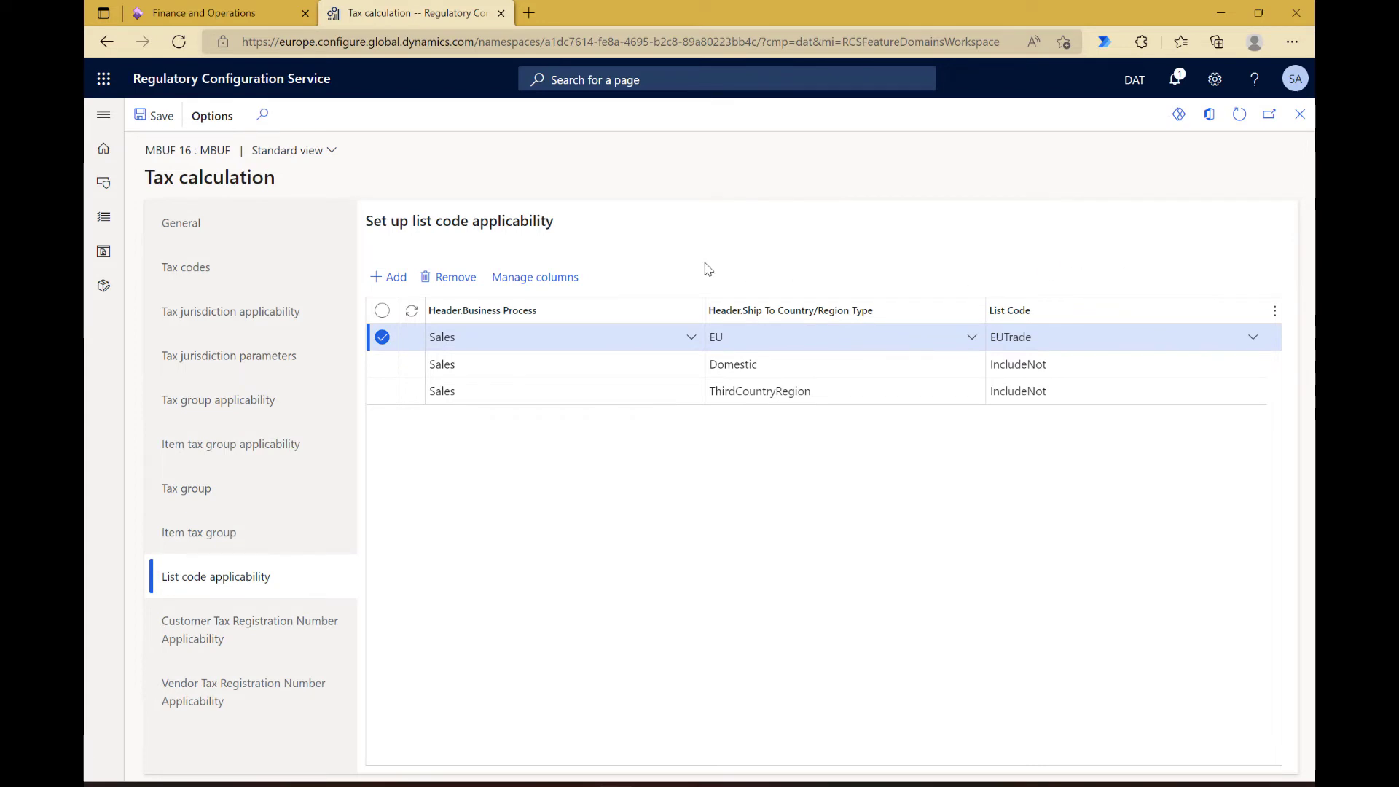
Step: Switch to Finance and Operations, start a new session and open the list of all sales orders in Accounts receivable
{"action": "left_click", "coordinate": [223, 15]}
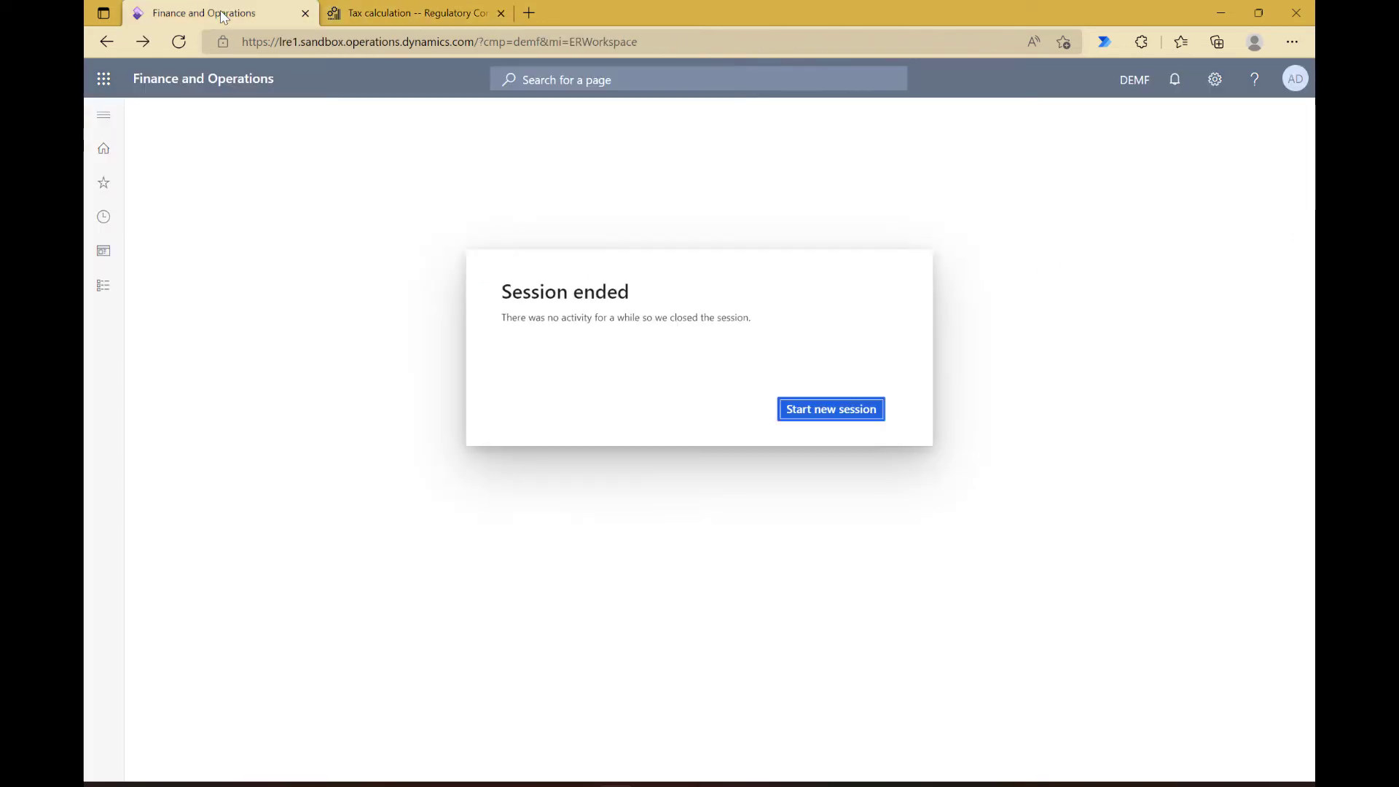
{"action": "left_click", "coordinate": [843, 411]}
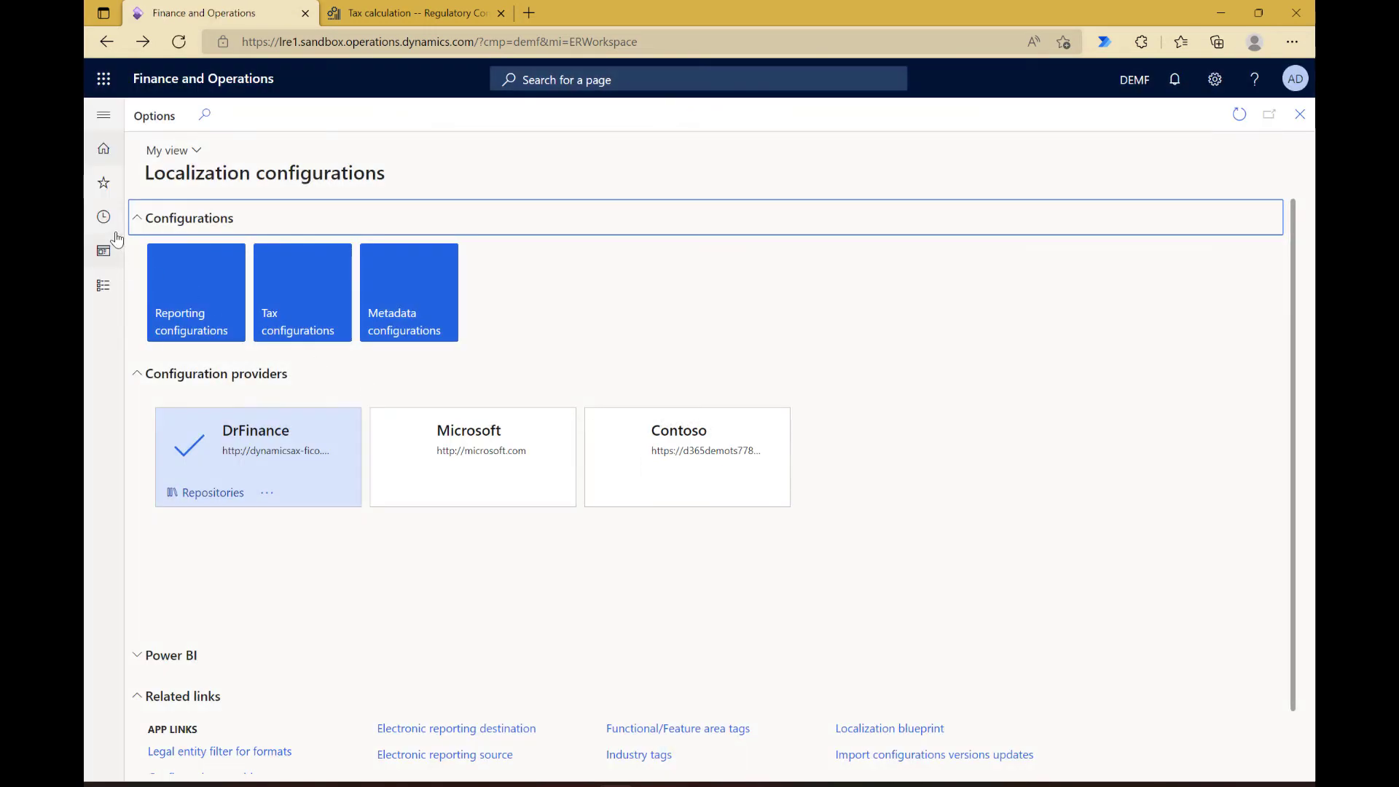
{"action": "left_click", "coordinate": [105, 289]}
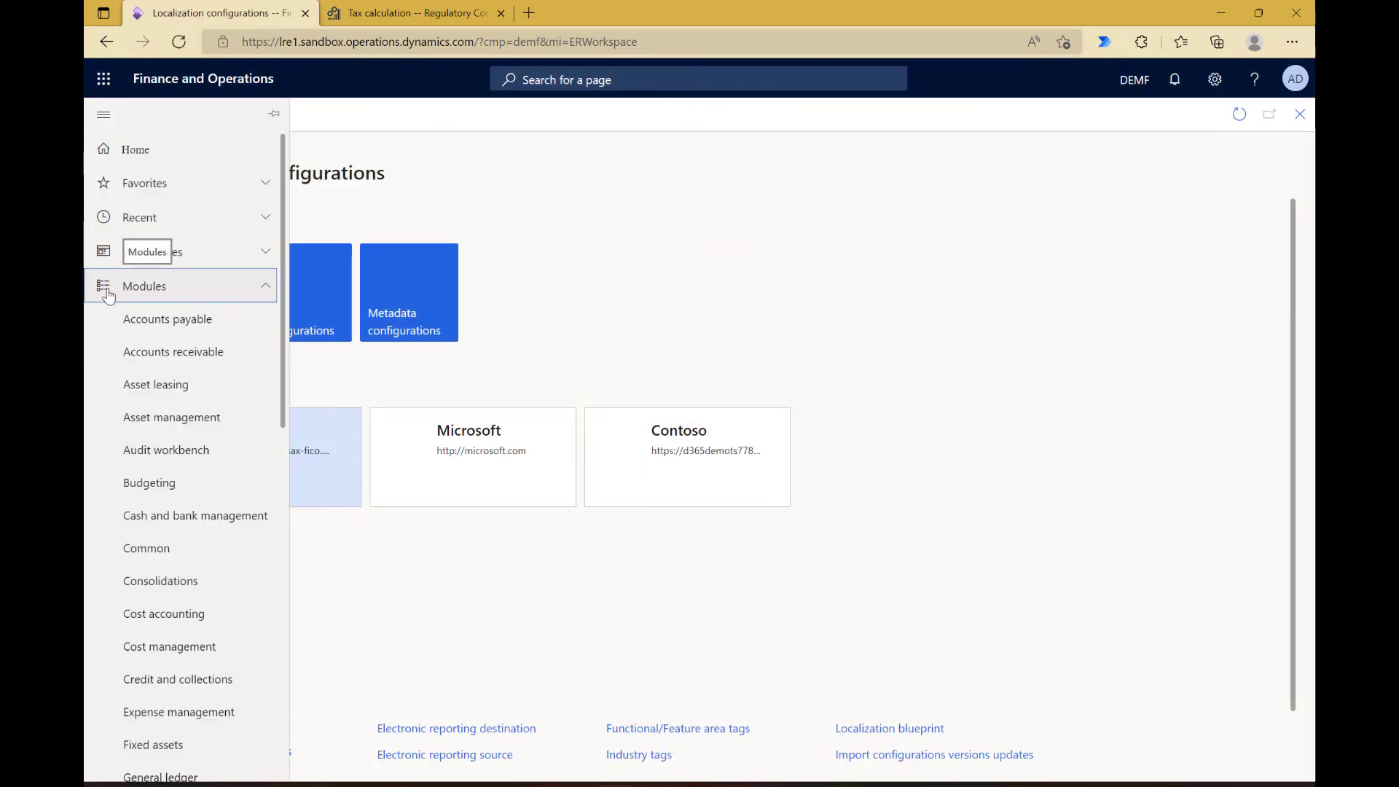
{"action": "left_click", "coordinate": [144, 365]}
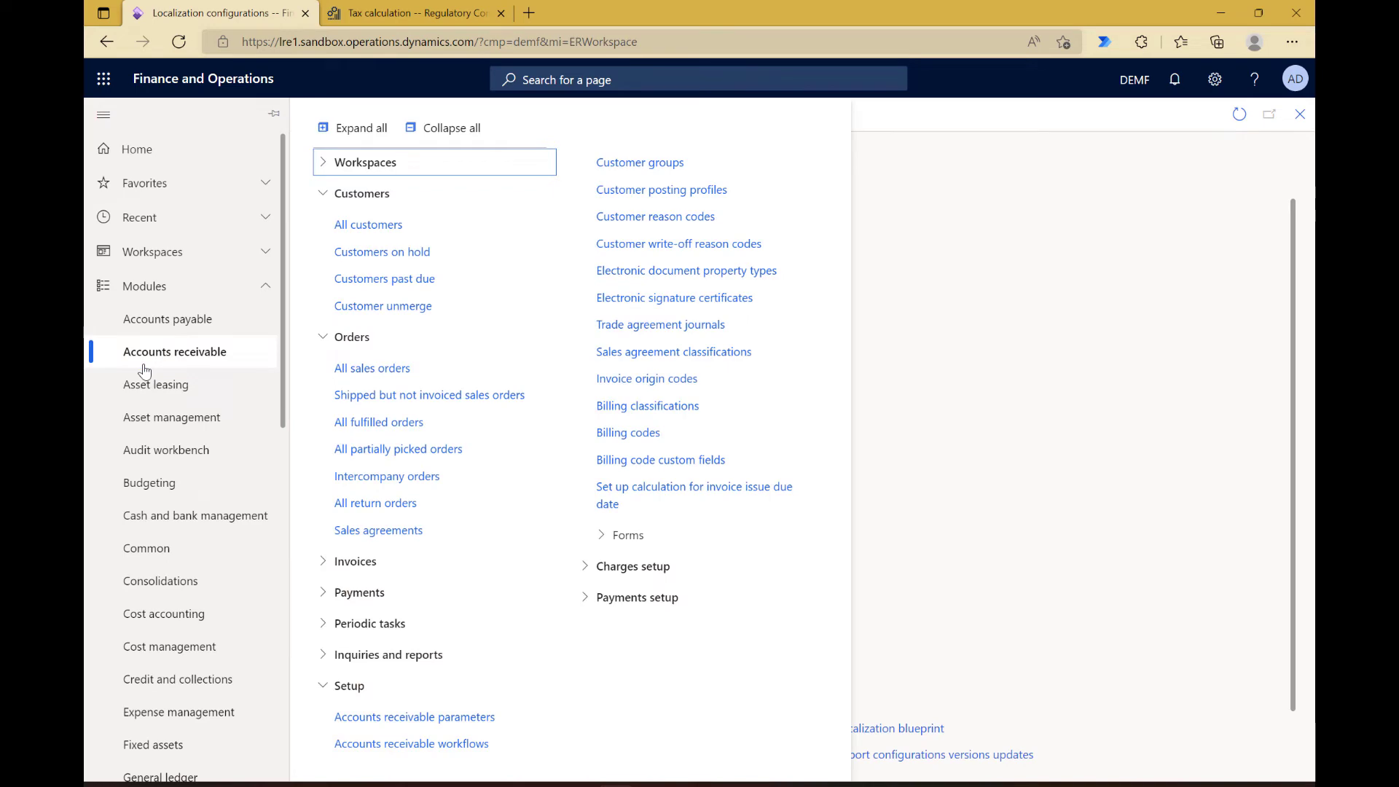
{"action": "left_click", "coordinate": [363, 374]}
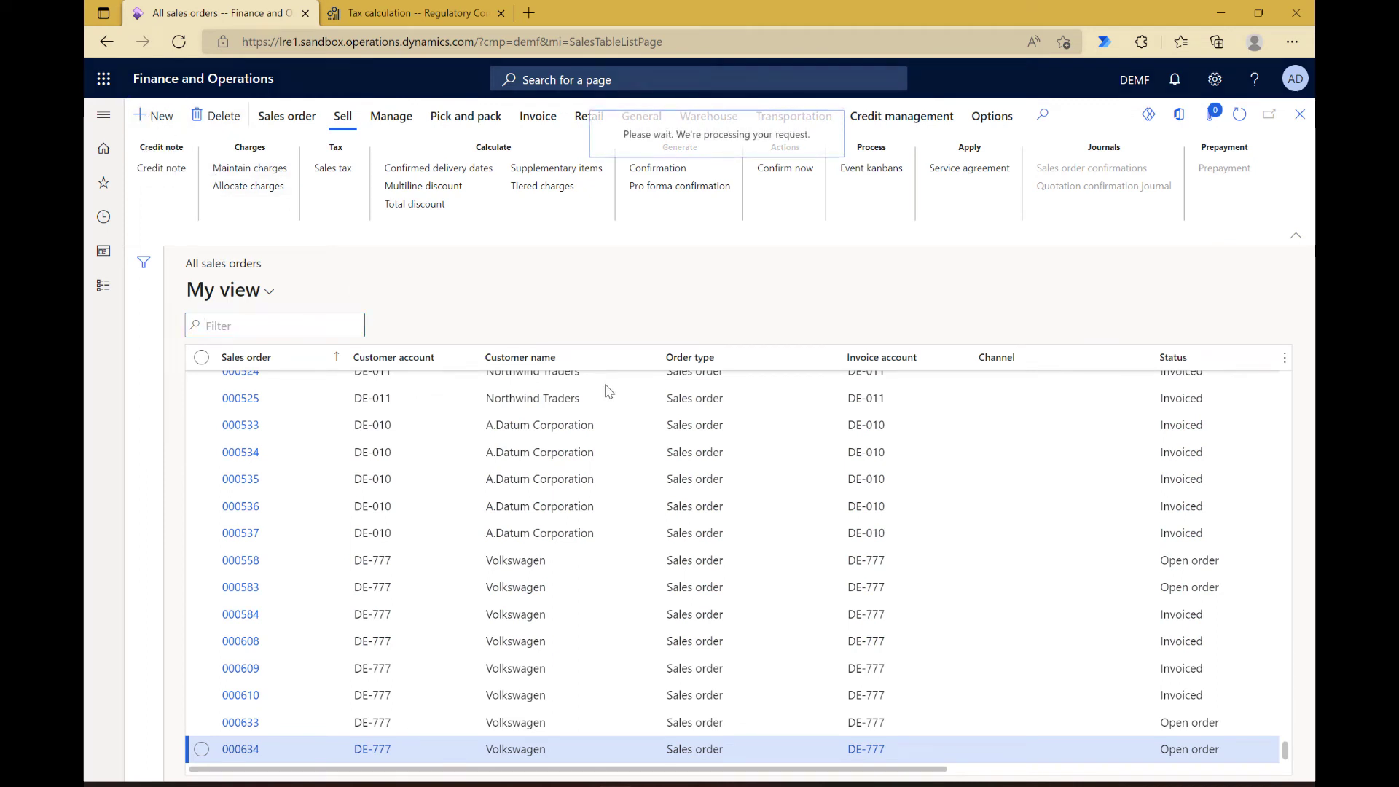
Step: Start a new sales order for the customer Volkswagen and check its German delivery address
{"action": "left_click", "coordinate": [862, 252]}
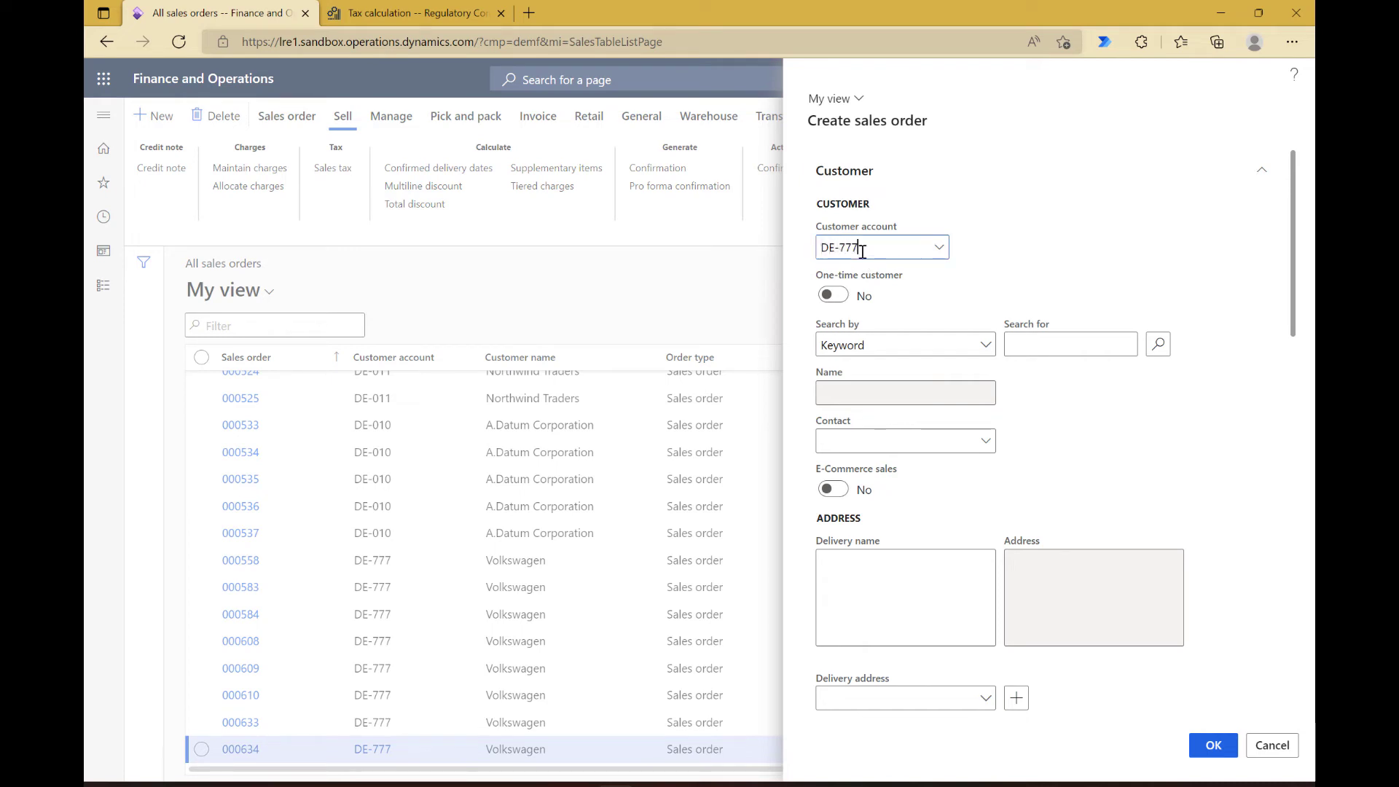
{"action": "key", "text": "Tab"}
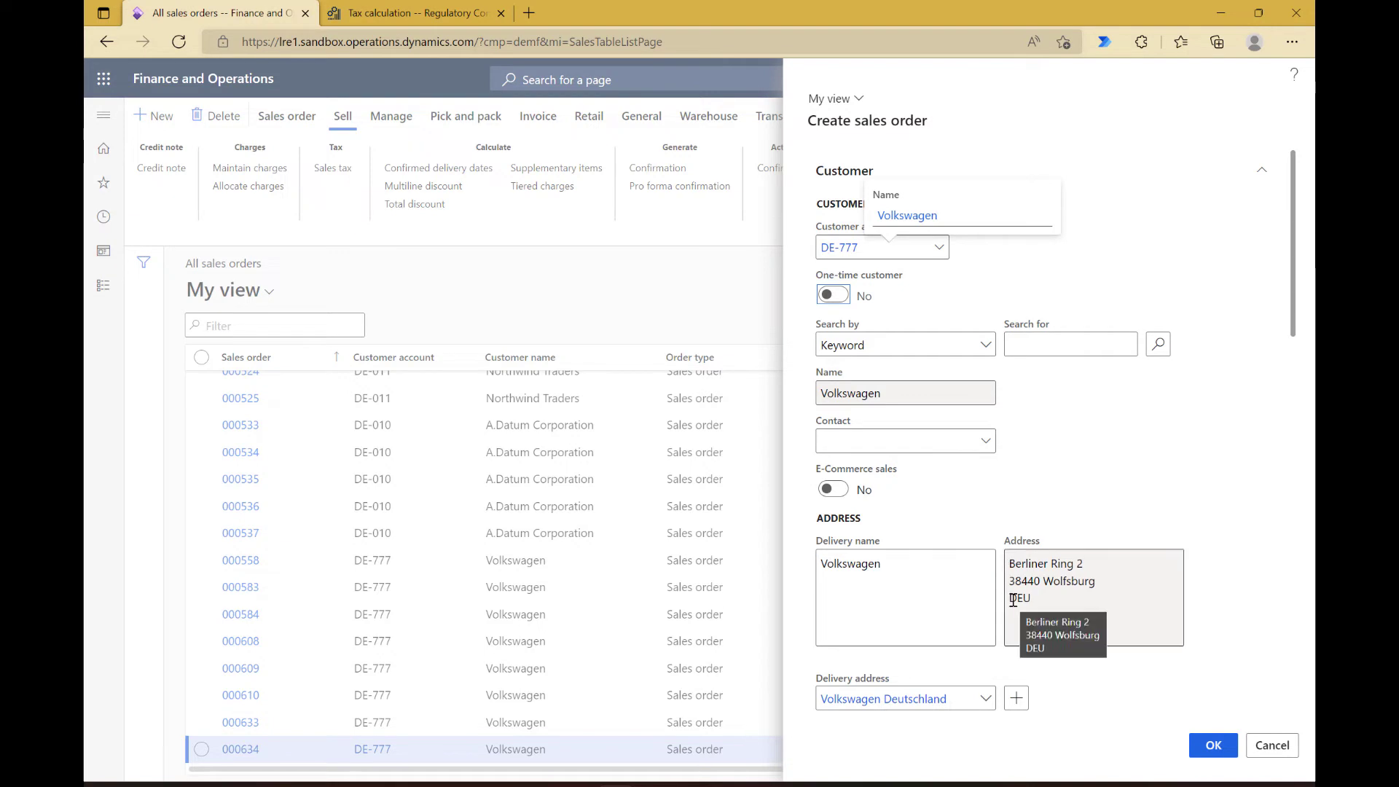
{"action": "scroll", "coordinate": [1093, 603], "scroll_direction": "down", "scroll_amount": 5}
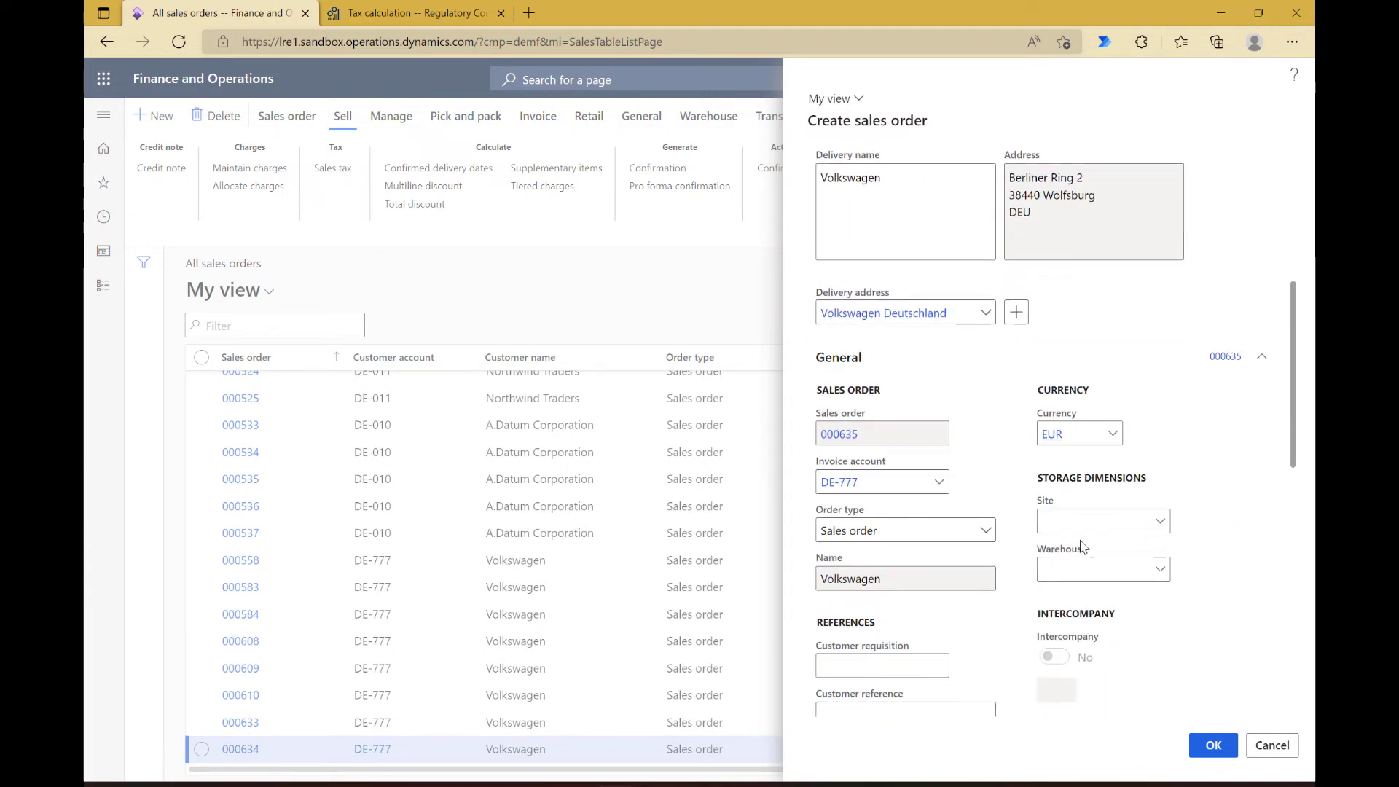
Step: Set the new order's site to 1 and warehouse to 11, review its delivery details, and create the order
{"action": "left_click", "coordinate": [1077, 519]}
{"action": "type", "text": "1"}
{"action": "key", "text": "Tab"}
{"action": "type", "text": "11"}
{"action": "key", "text": "Tab"}
{"action": "scroll", "coordinate": [1078, 520], "scroll_direction": "down", "scroll_amount": 5}
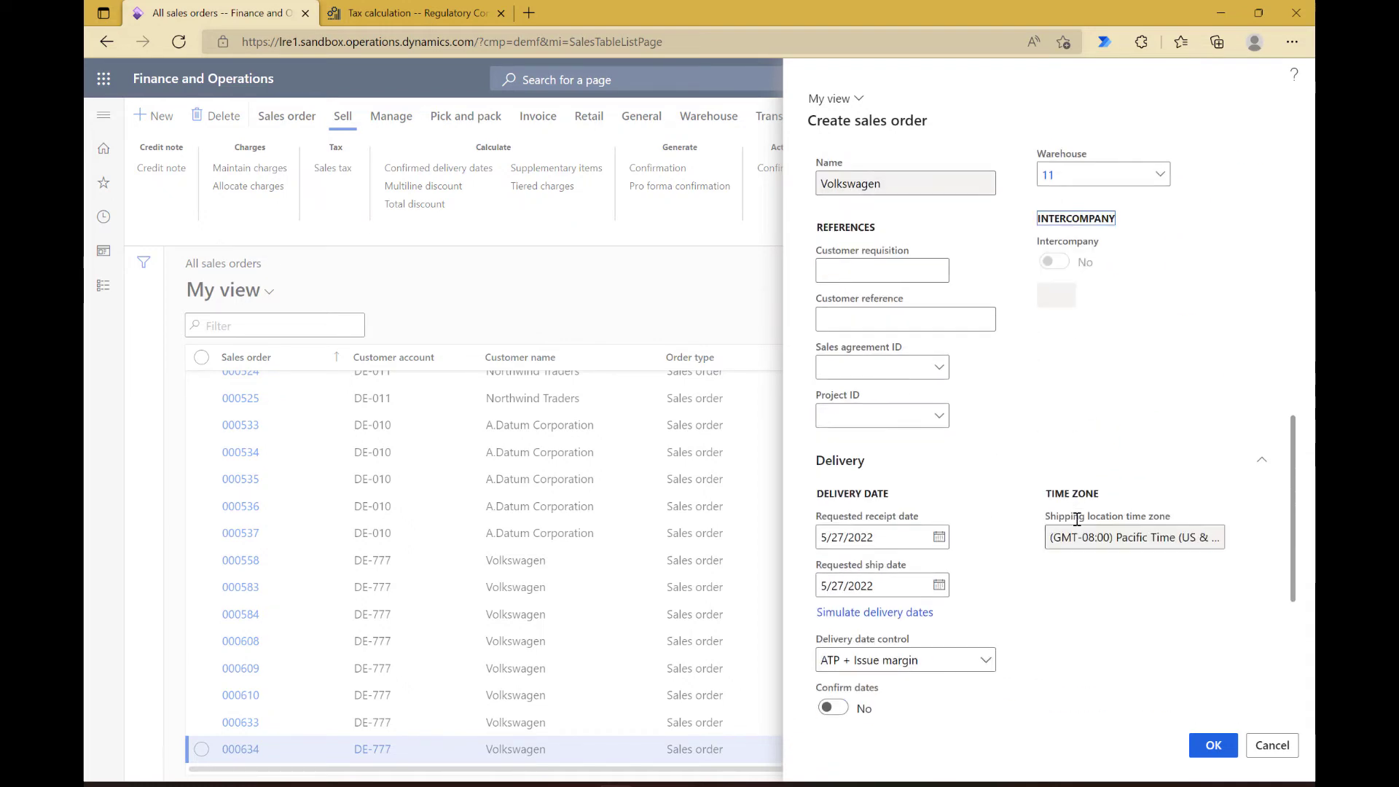
{"action": "scroll", "coordinate": [1077, 520], "scroll_direction": "down", "scroll_amount": 3}
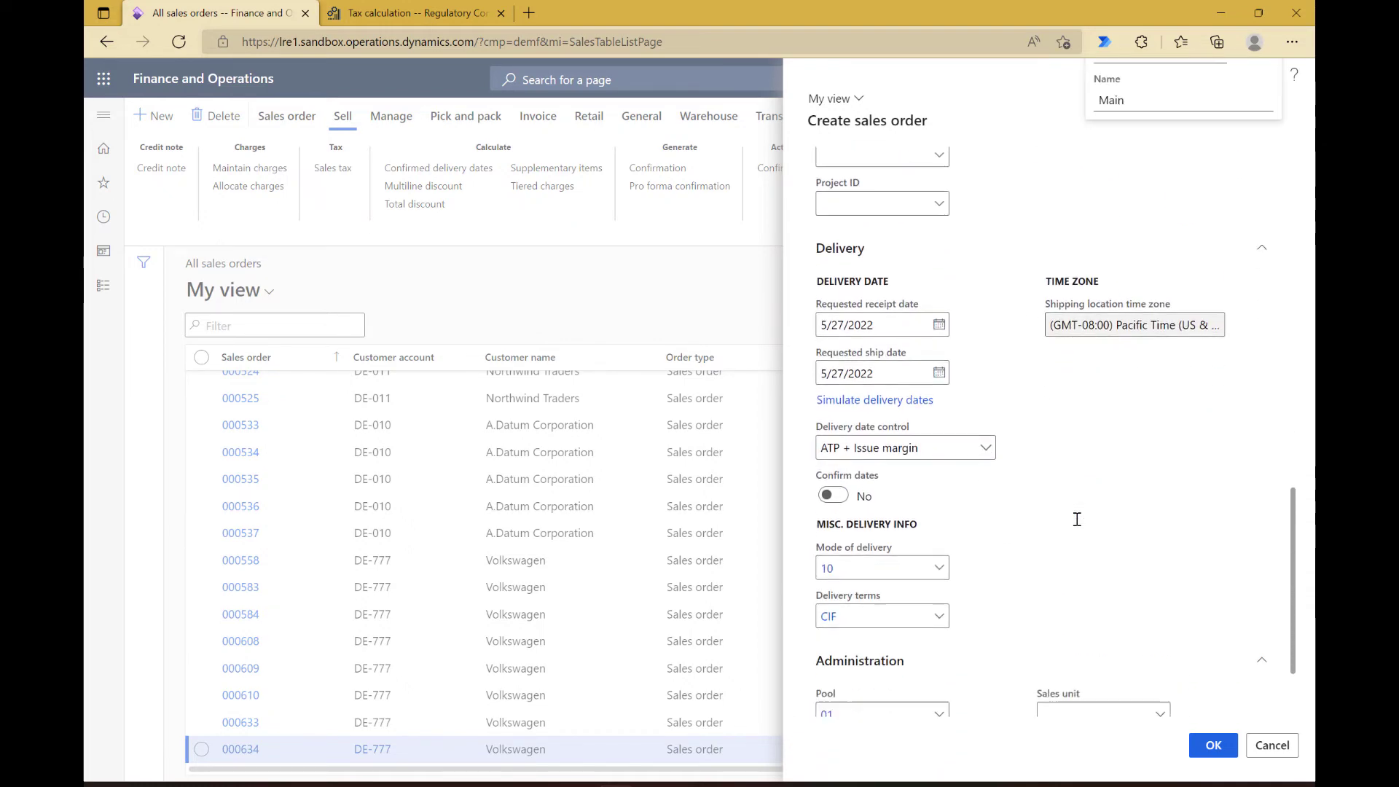
{"action": "scroll", "coordinate": [1077, 520], "scroll_direction": "down", "scroll_amount": 2}
{"action": "scroll", "coordinate": [1077, 519], "scroll_direction": "up", "scroll_amount": 8}
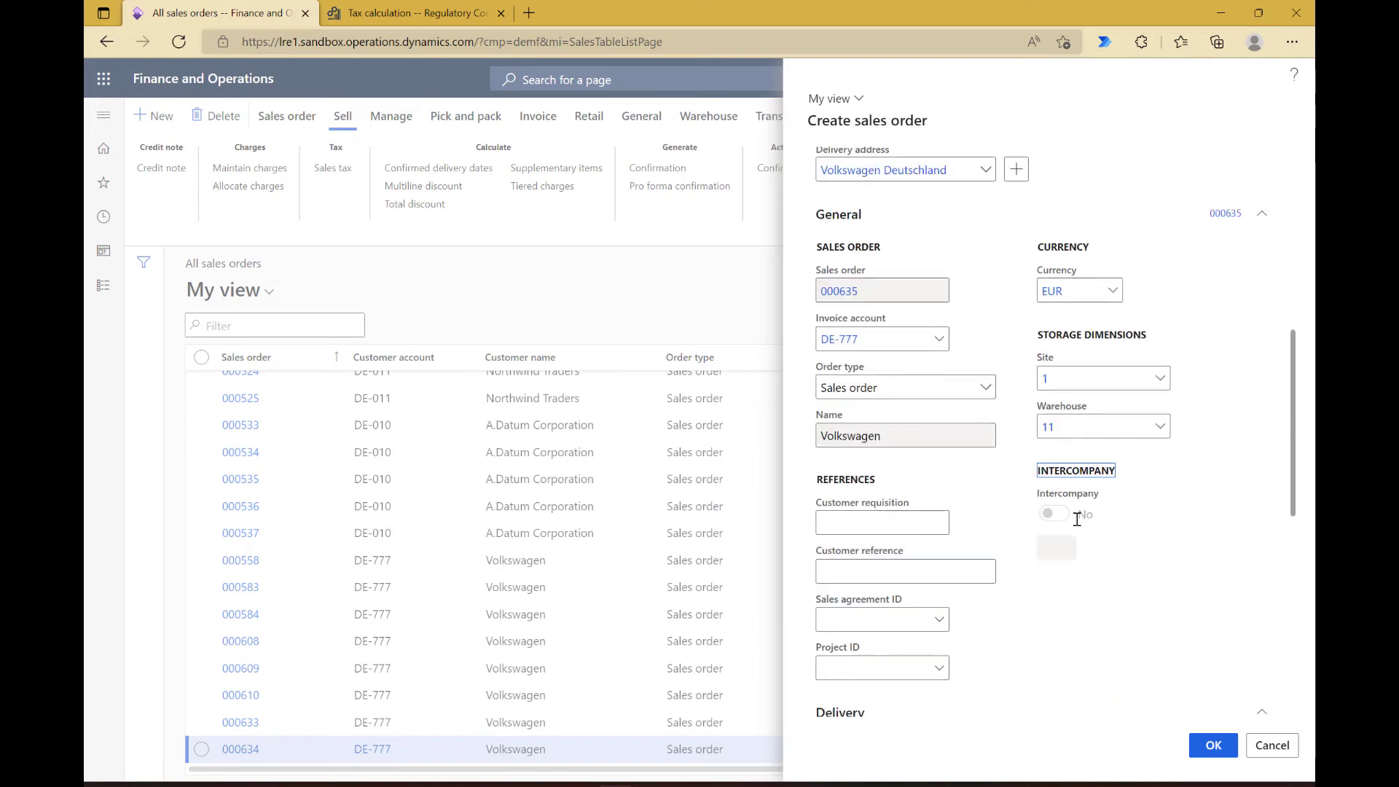
{"action": "scroll", "coordinate": [1077, 519], "scroll_direction": "up", "scroll_amount": 2}
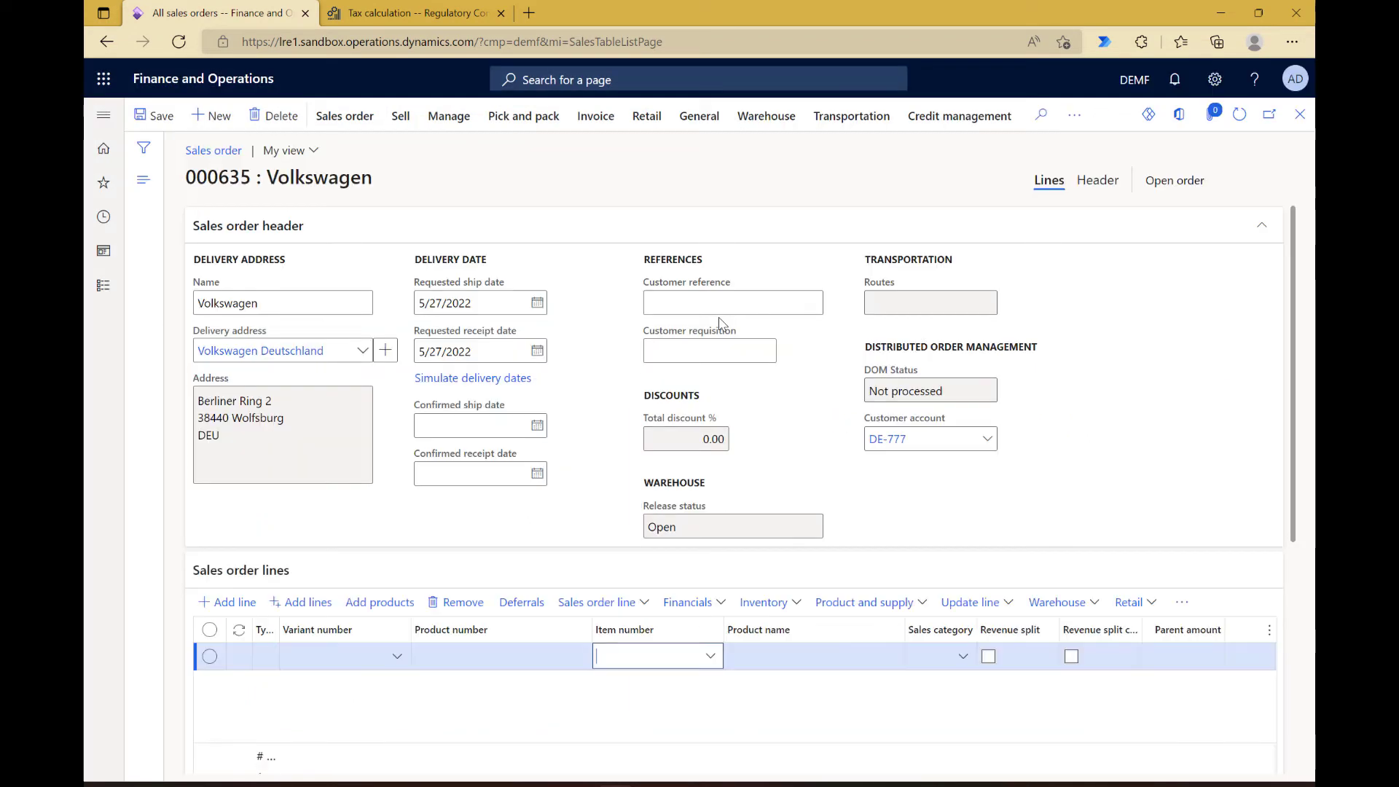
Step: Enter item D0001 on the first sales order line
{"action": "type", "text": "d0001"}
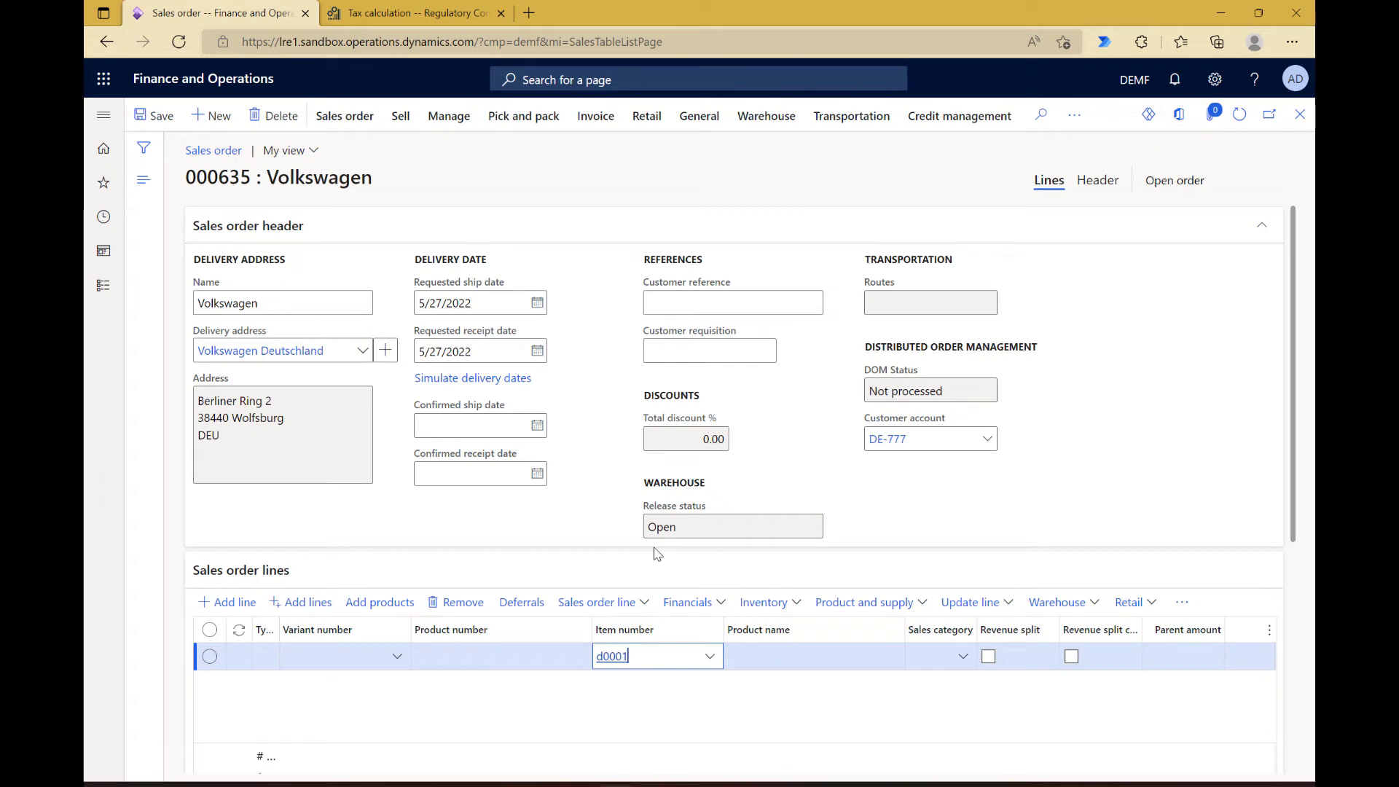
{"action": "key", "text": "Tab"}
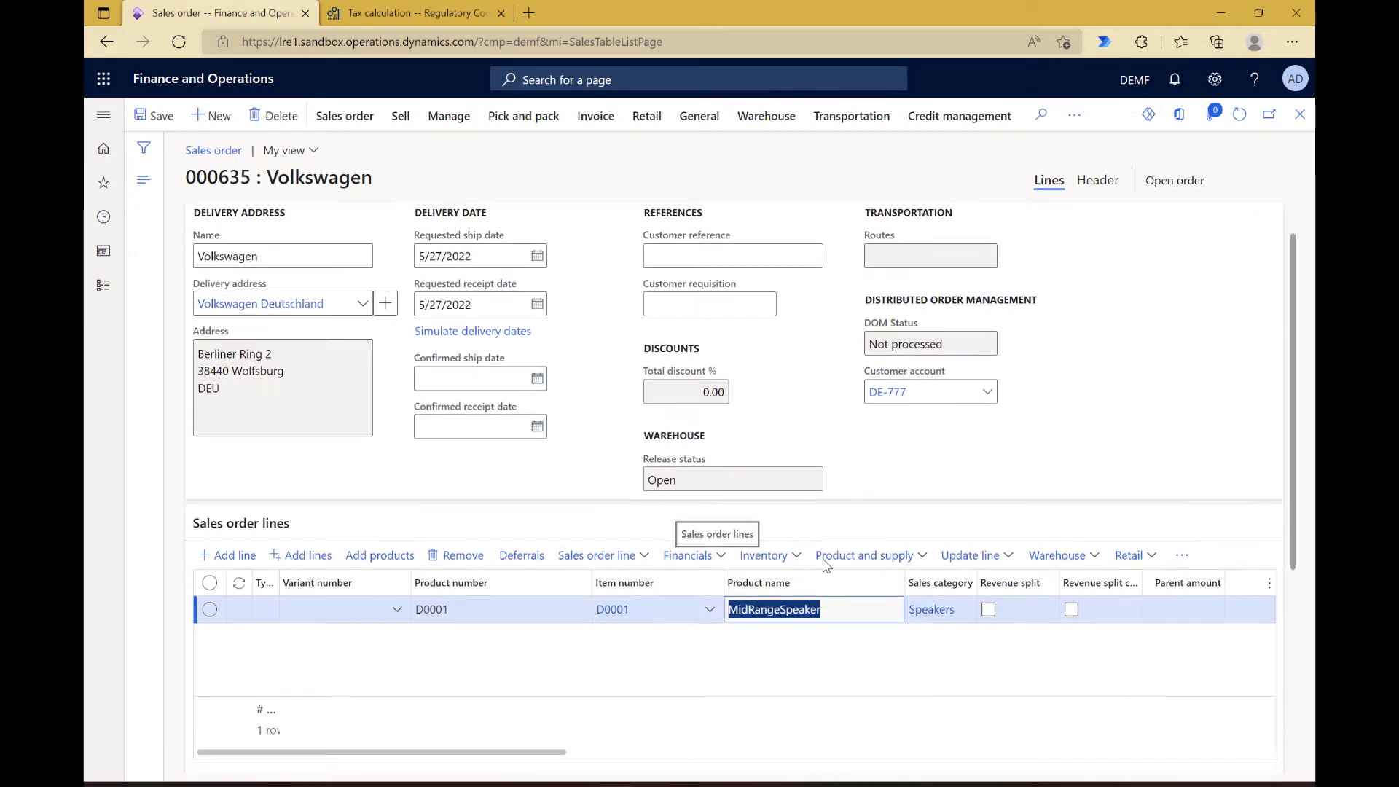
{"action": "scroll", "coordinate": [826, 566], "scroll_direction": "down", "scroll_amount": 2}
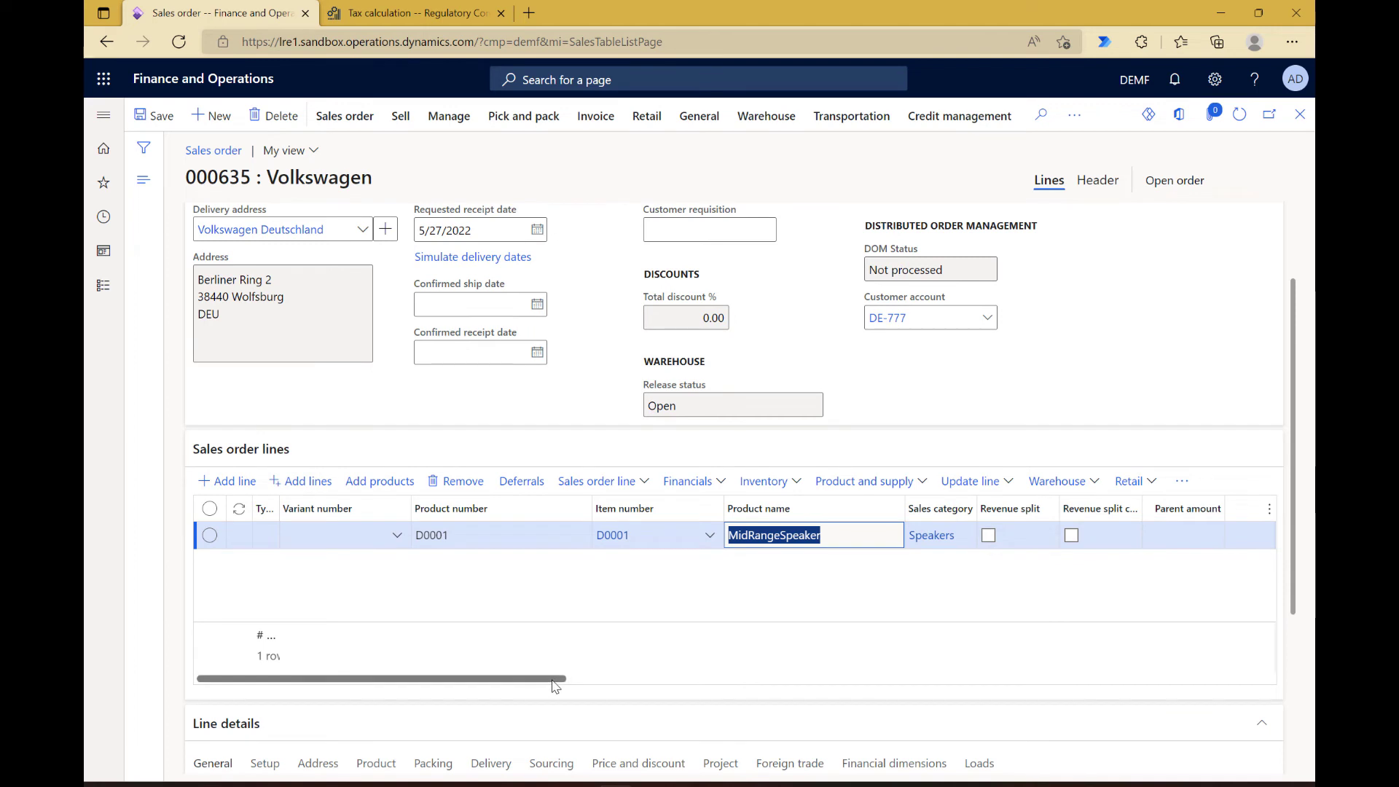
{"action": "left_click_drag", "start_coordinate": [556, 685], "coordinate": [487, 704]}
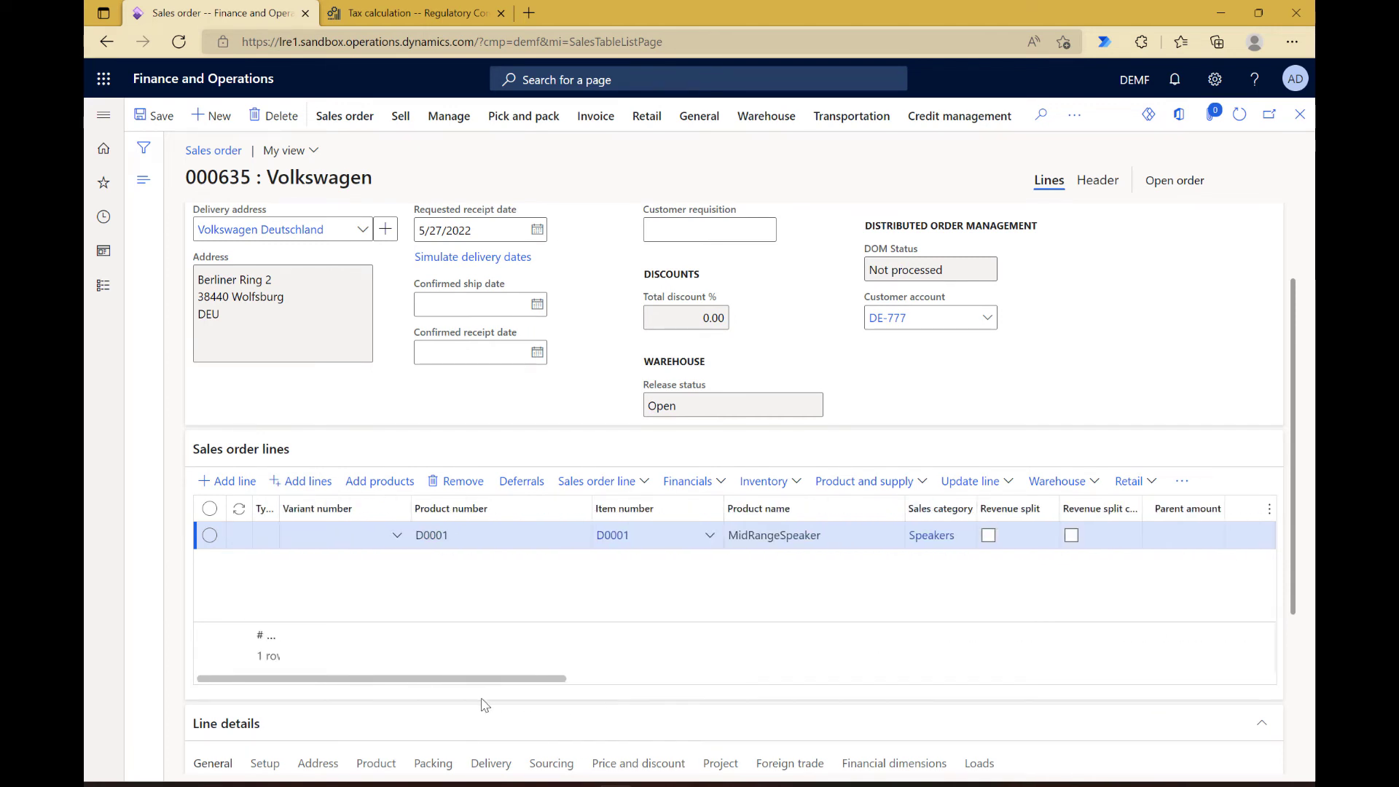
Step: Check the sales tax groups in the order line's setup details and view the order's calculated sales tax transactions
{"action": "scroll", "coordinate": [526, 566], "scroll_direction": "down", "scroll_amount": 4}
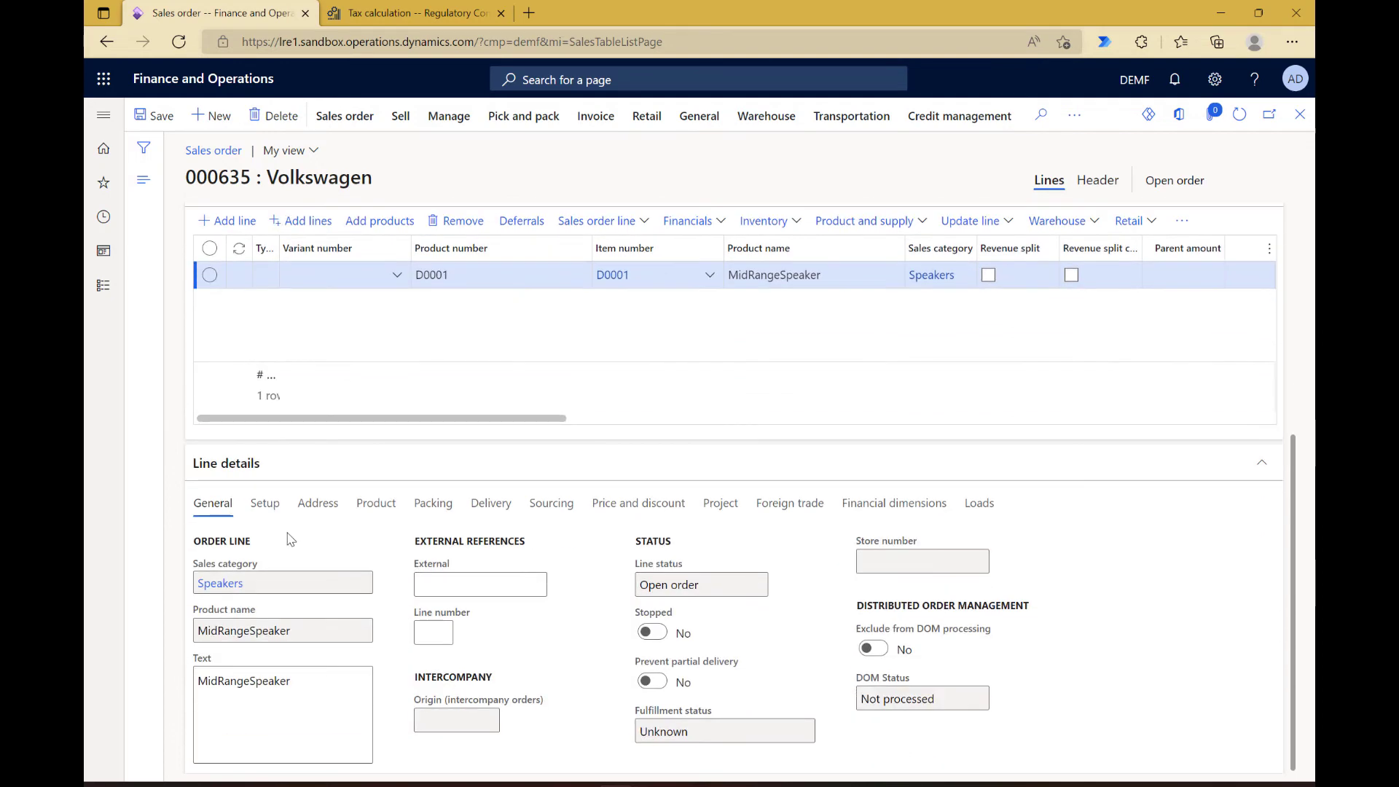
{"action": "left_click", "coordinate": [266, 504]}
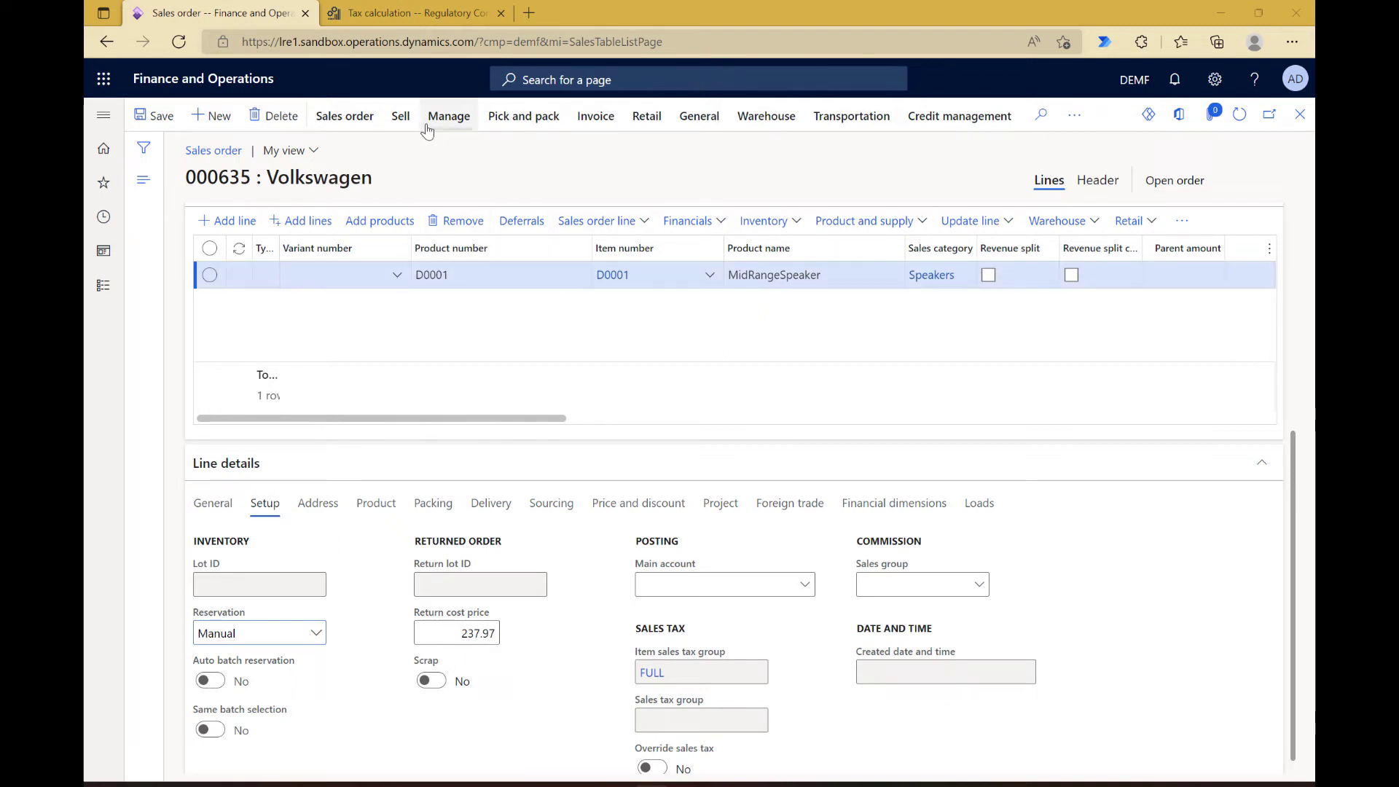
{"action": "left_click", "coordinate": [401, 118]}
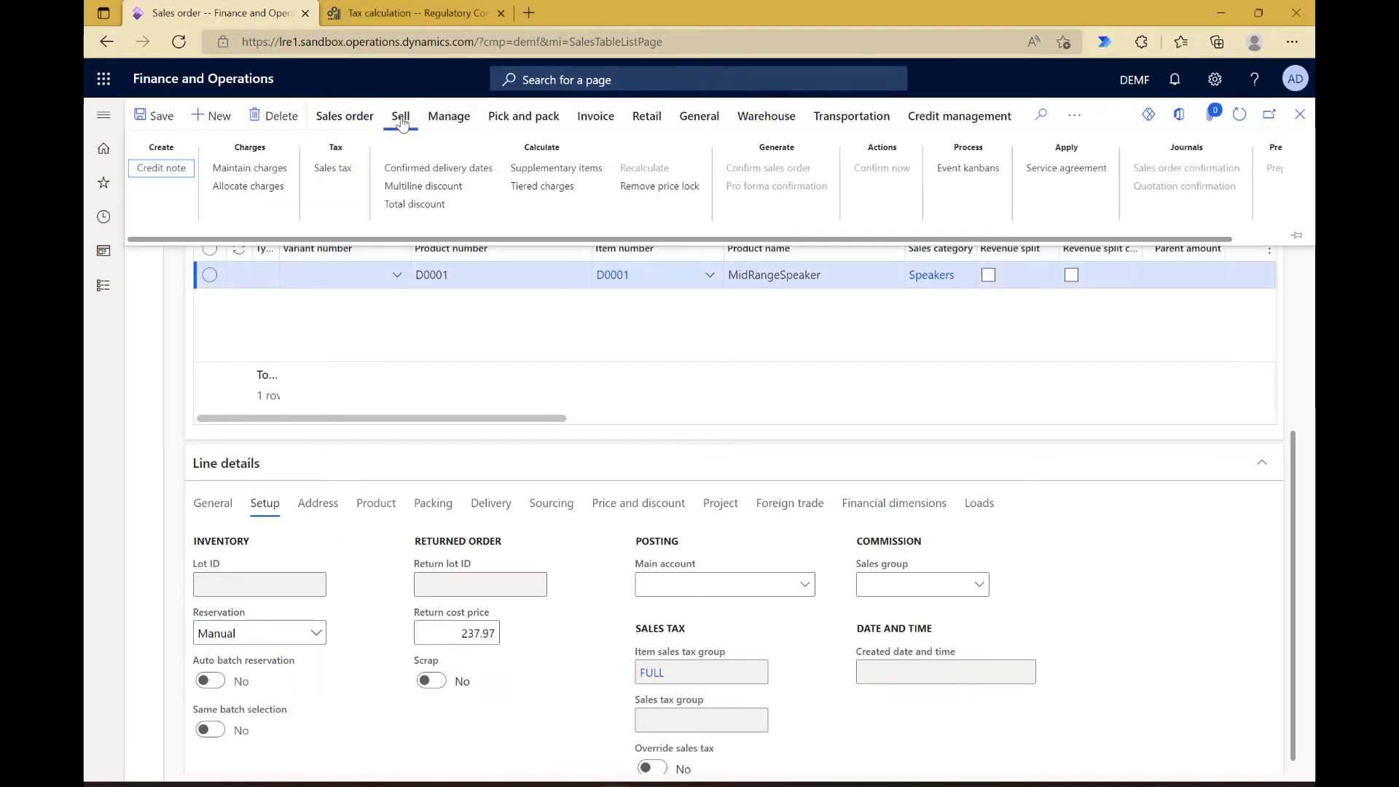
{"action": "left_click", "coordinate": [333, 168]}
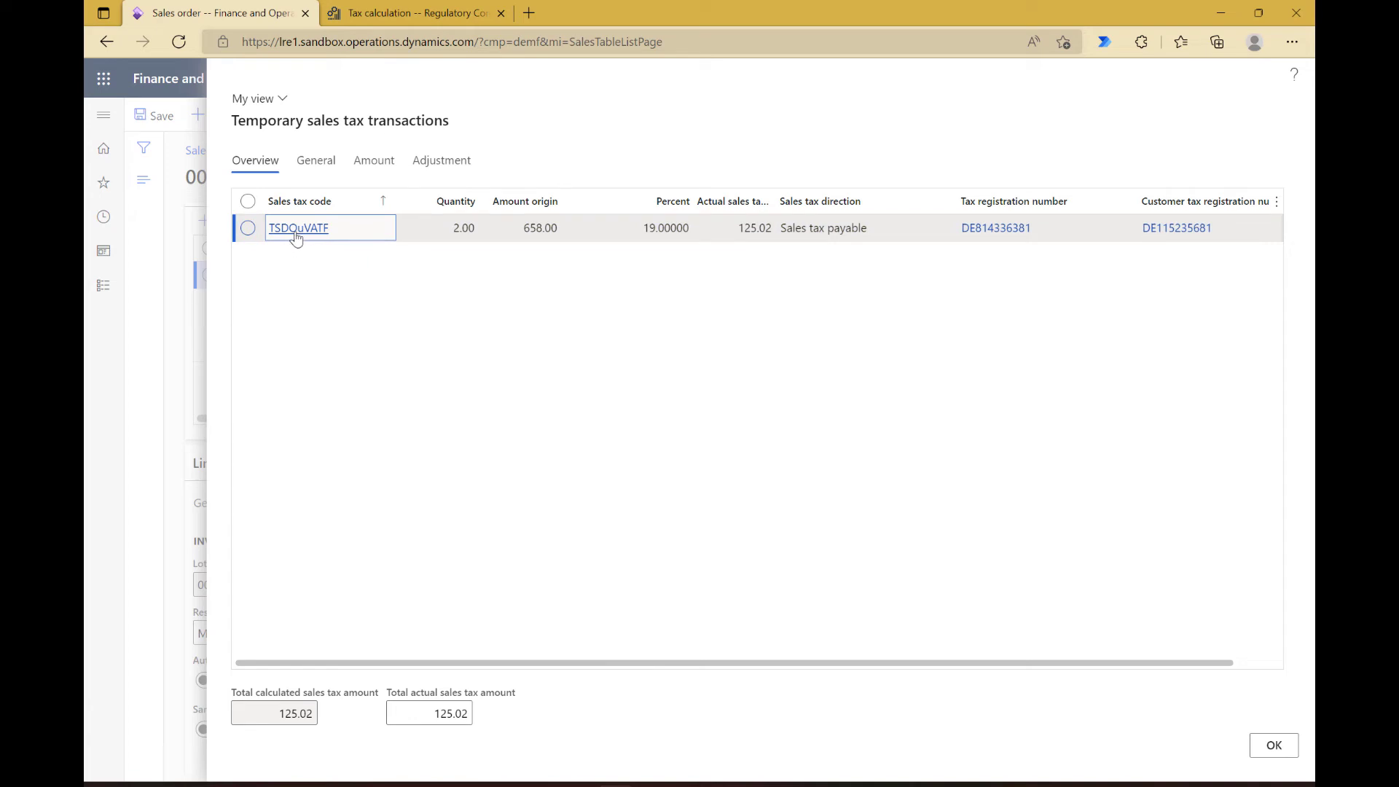
Step: Override the sales tax on the D0001 order line, set its sales tax group to TSDAR-EU, and save the order
{"action": "mouse_move", "coordinate": [299, 238]}
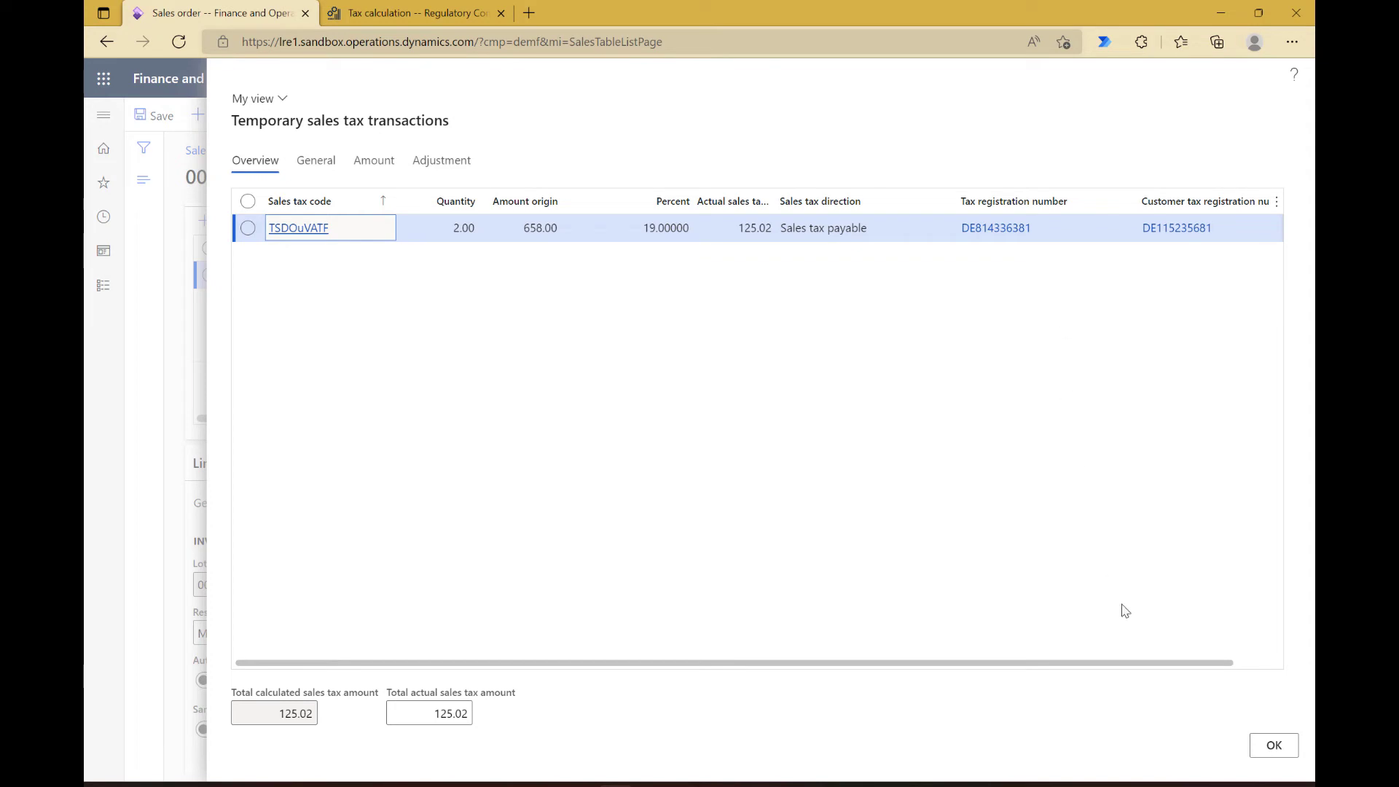
{"action": "left_click", "coordinate": [1272, 743]}
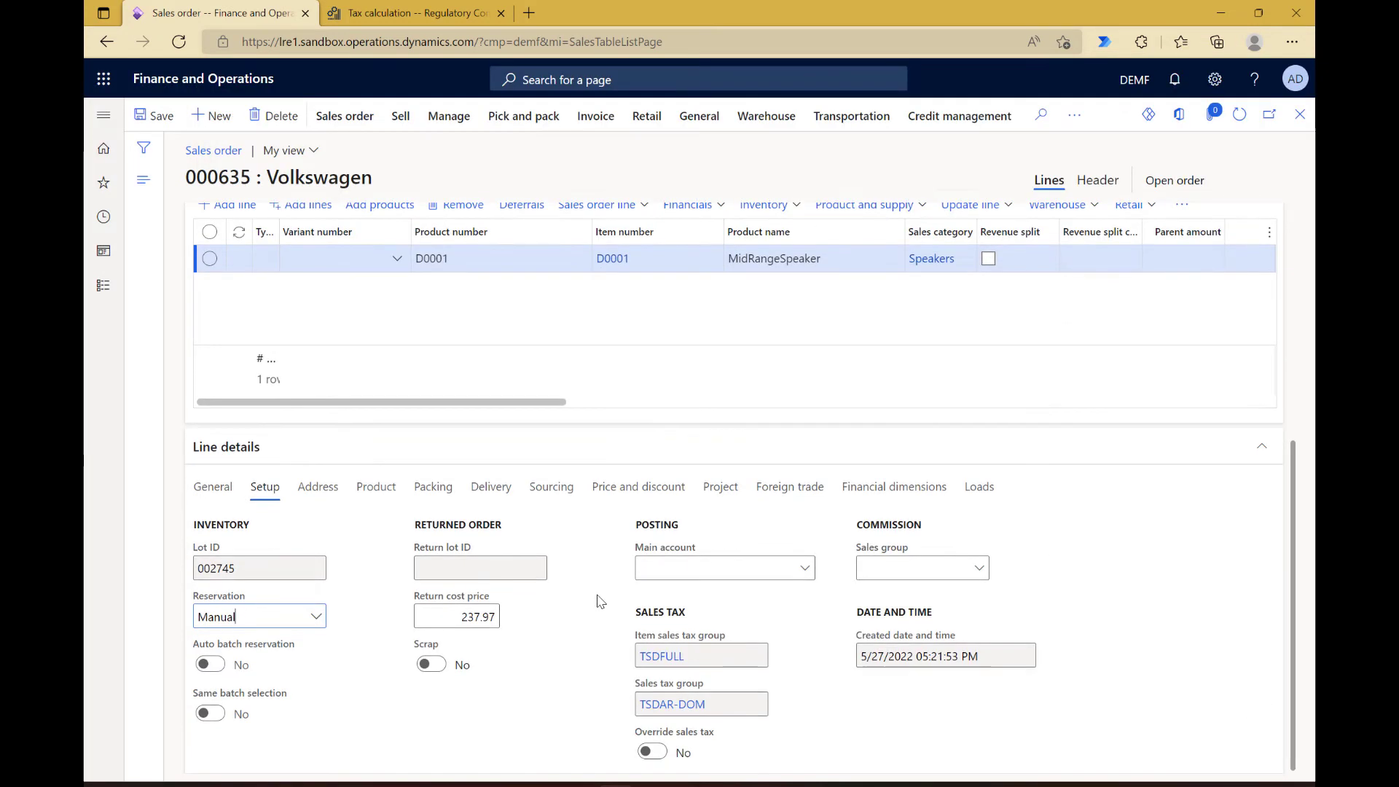
{"action": "left_click", "coordinate": [656, 752]}
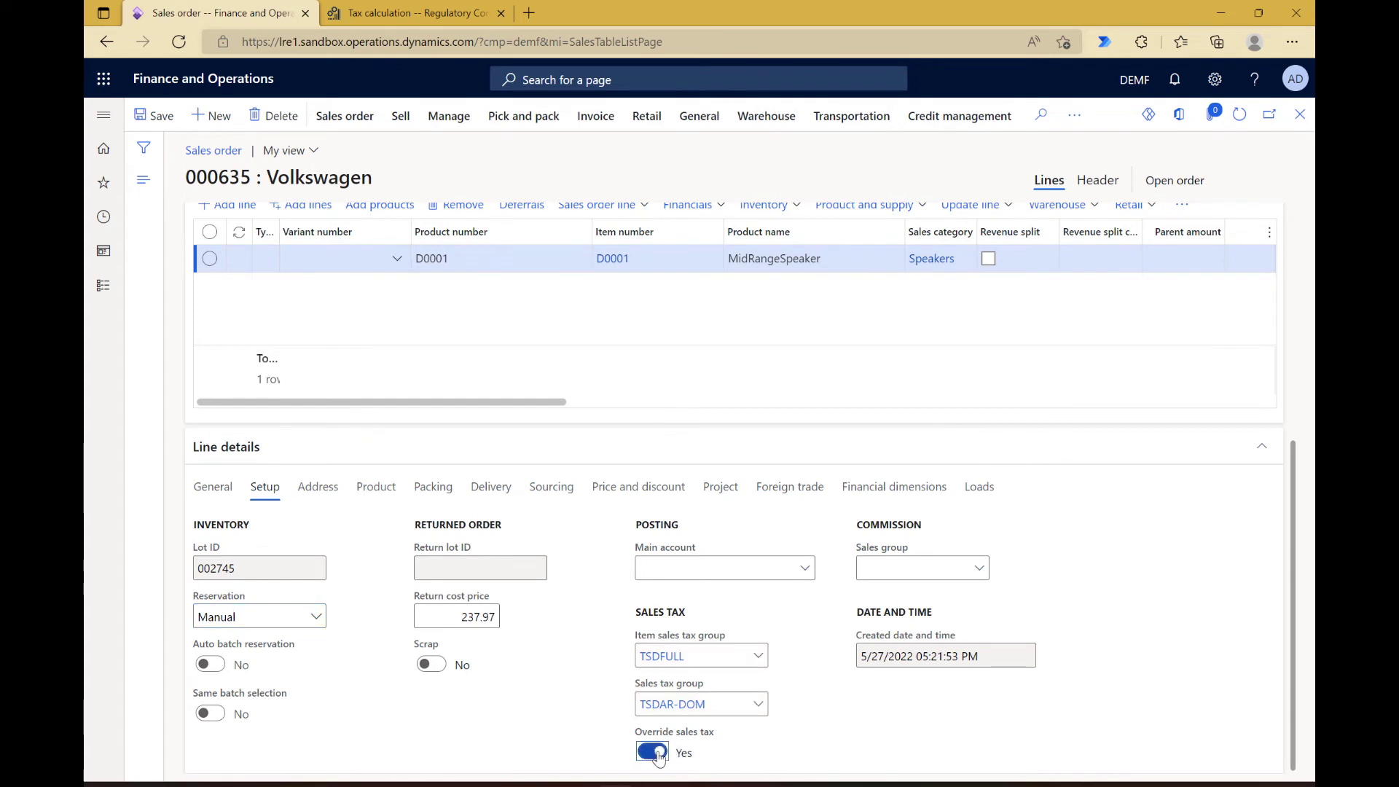
{"action": "left_click", "coordinate": [758, 707]}
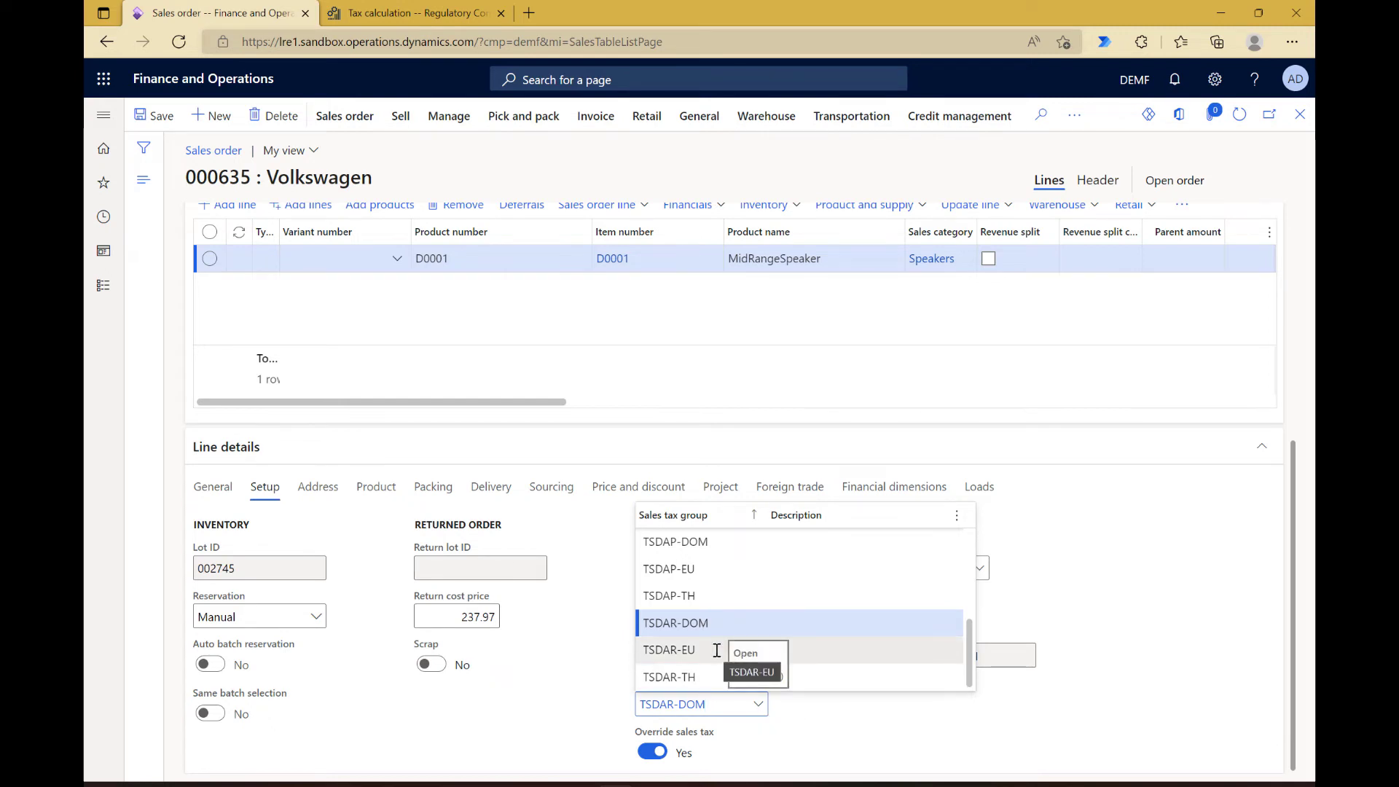
{"action": "left_click", "coordinate": [569, 733]}
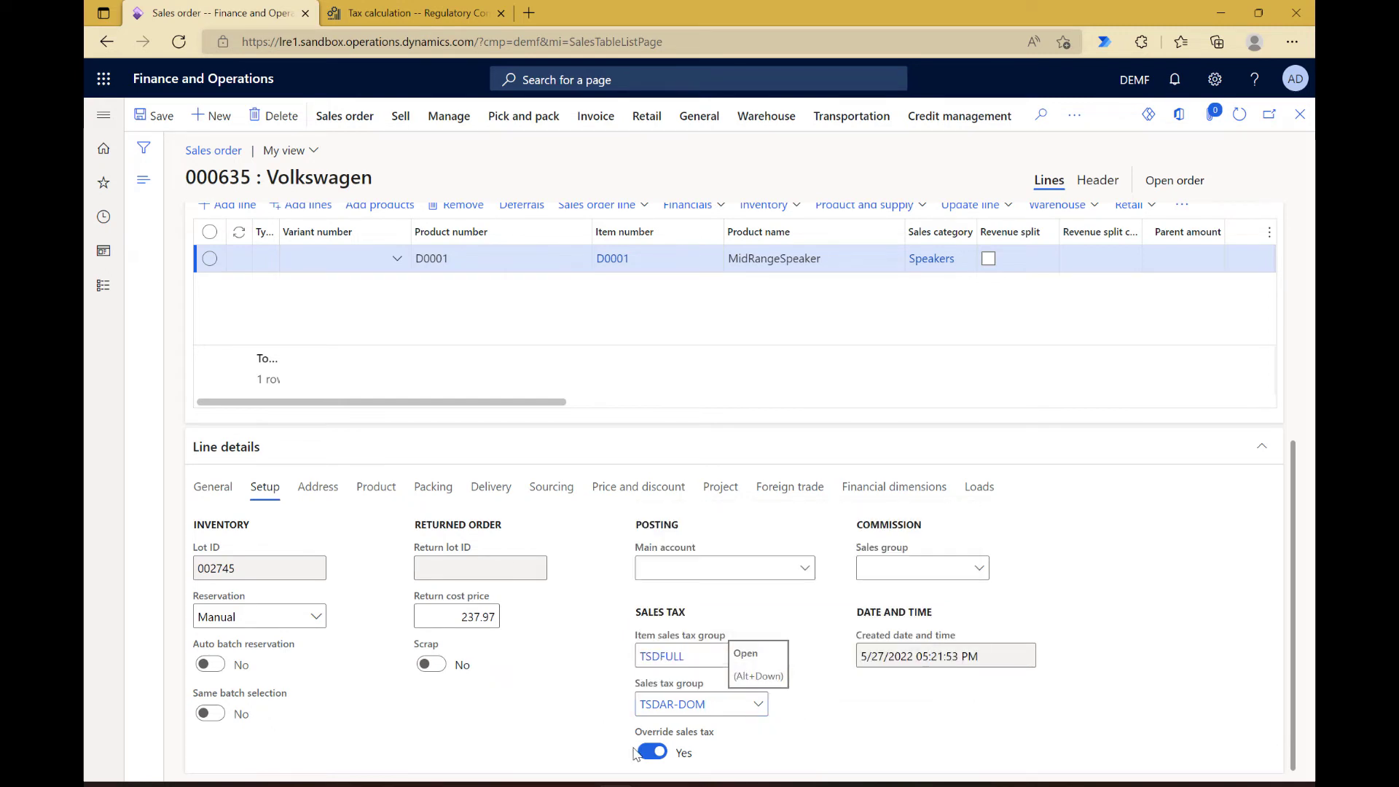
{"action": "left_click", "coordinate": [759, 709]}
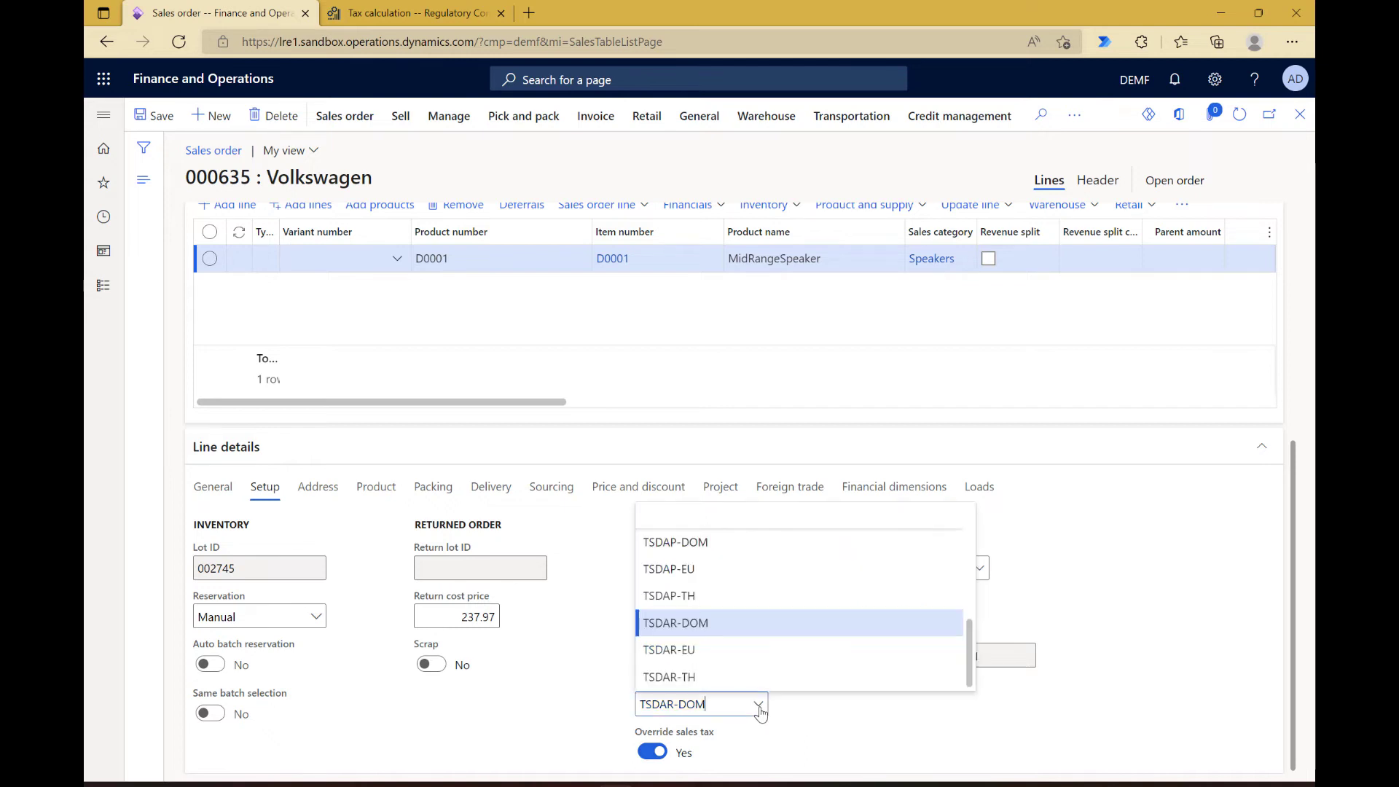
{"action": "left_click", "coordinate": [672, 650]}
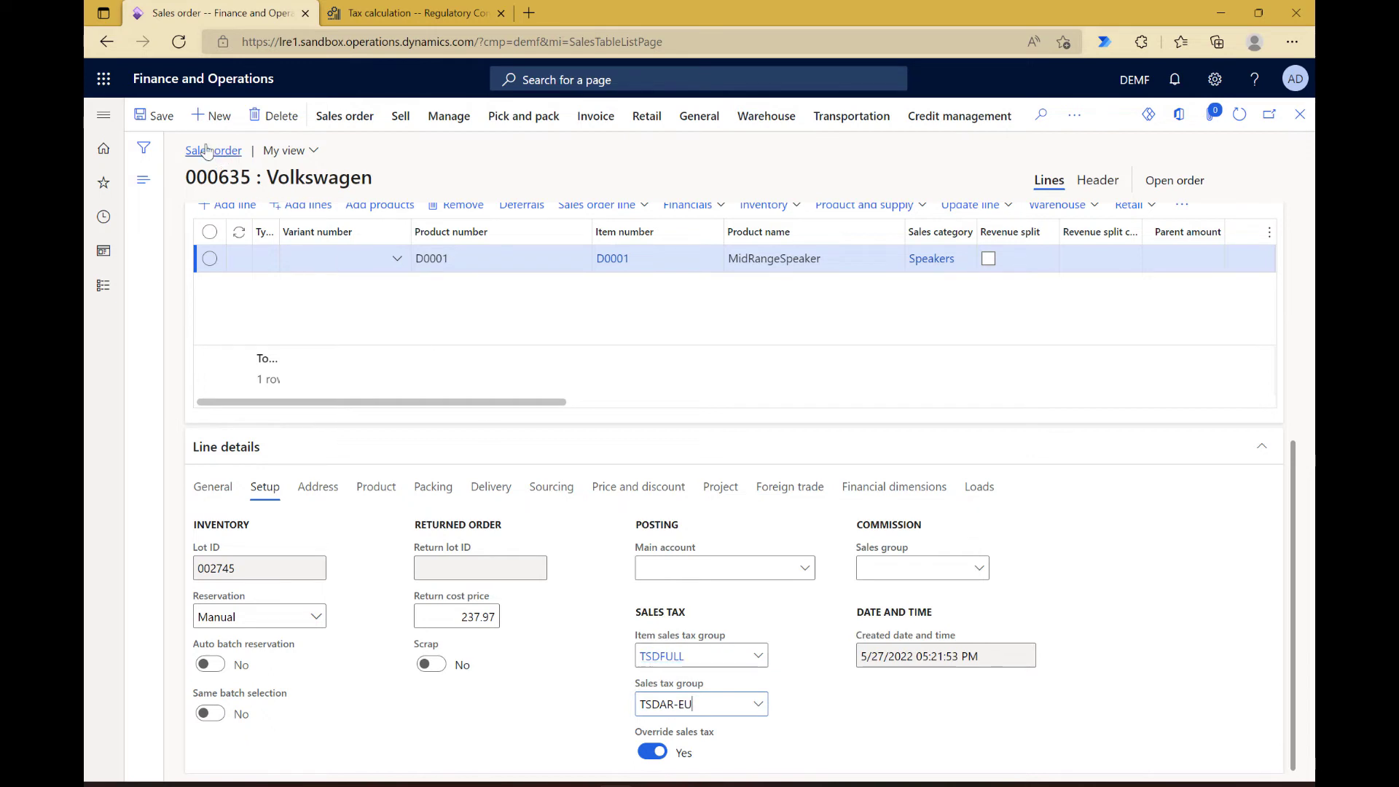
{"action": "left_click", "coordinate": [159, 124]}
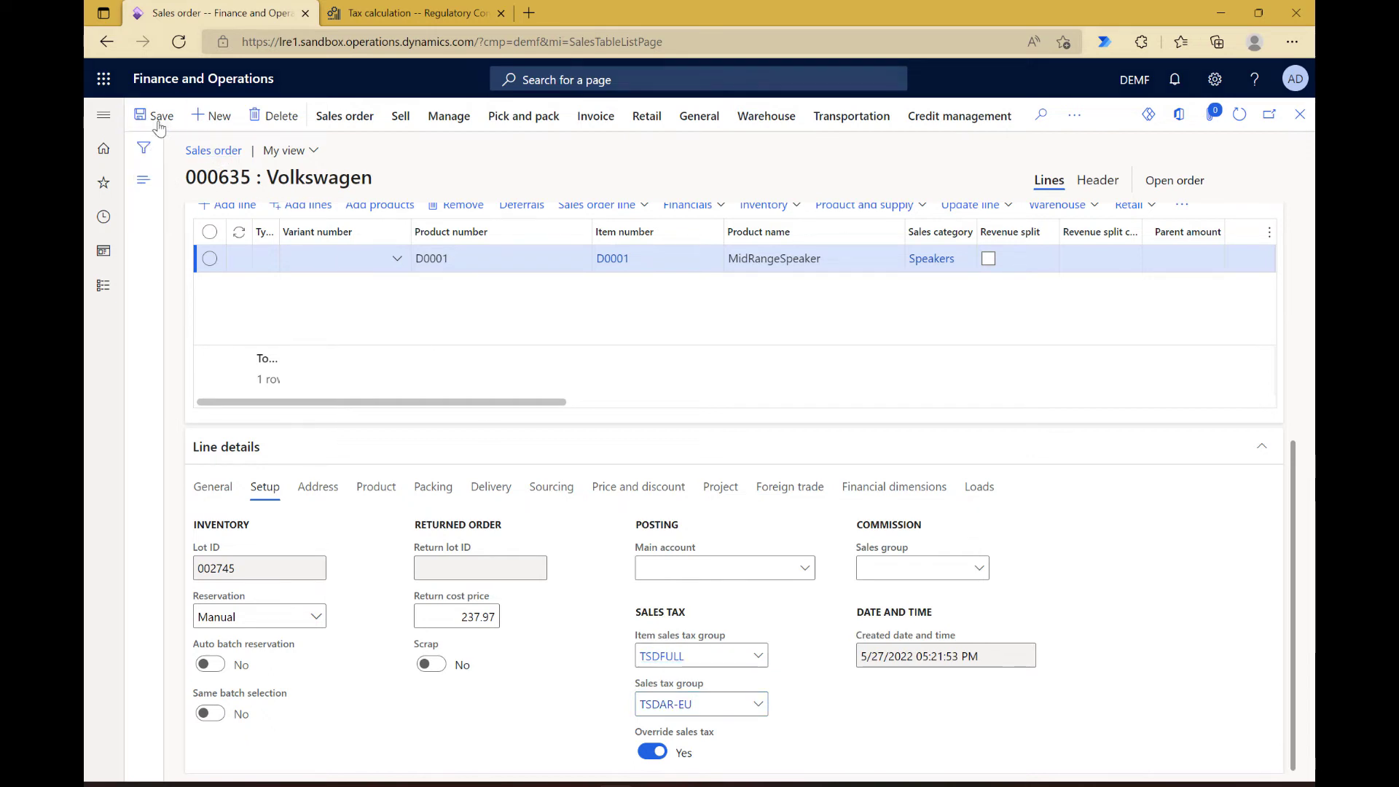
Step: View the sales tax transactions calculated for the order with the overridden sales tax group
{"action": "left_click", "coordinate": [400, 118]}
{"action": "left_click", "coordinate": [334, 170]}
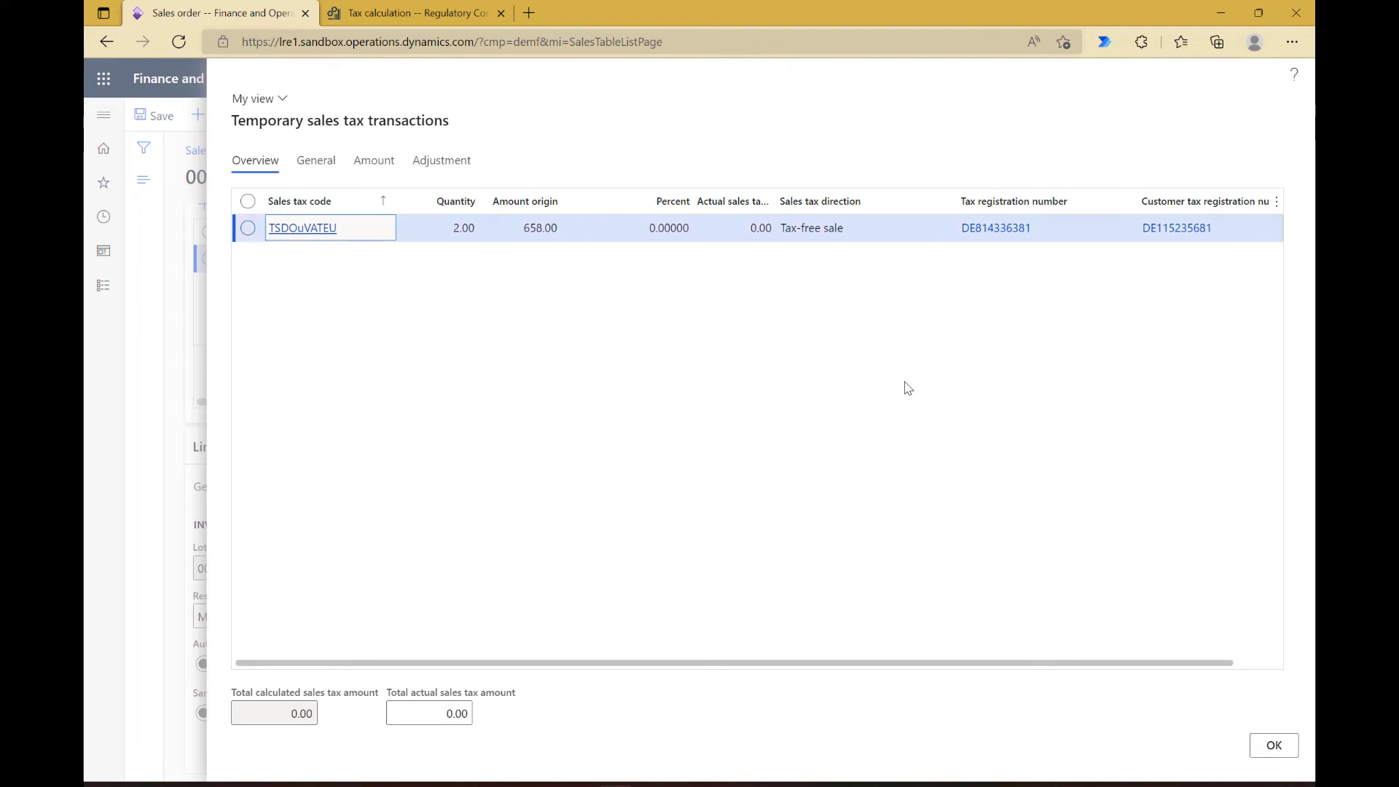
{"action": "left_click", "coordinate": [1273, 746]}
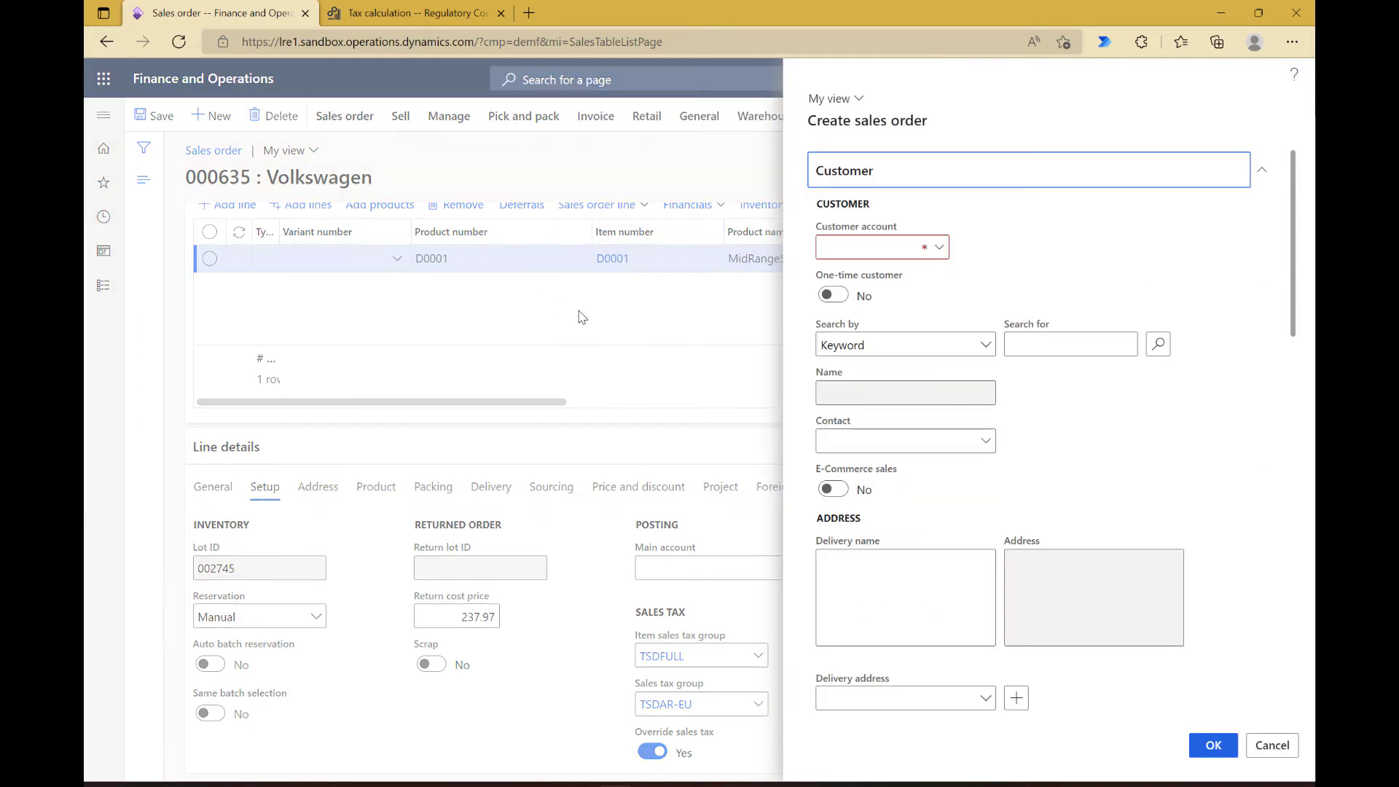
Step: Start another new sales order for the customer Volkswagen
{"action": "left_click", "coordinate": [840, 251]}
{"action": "type", "text": "de"}
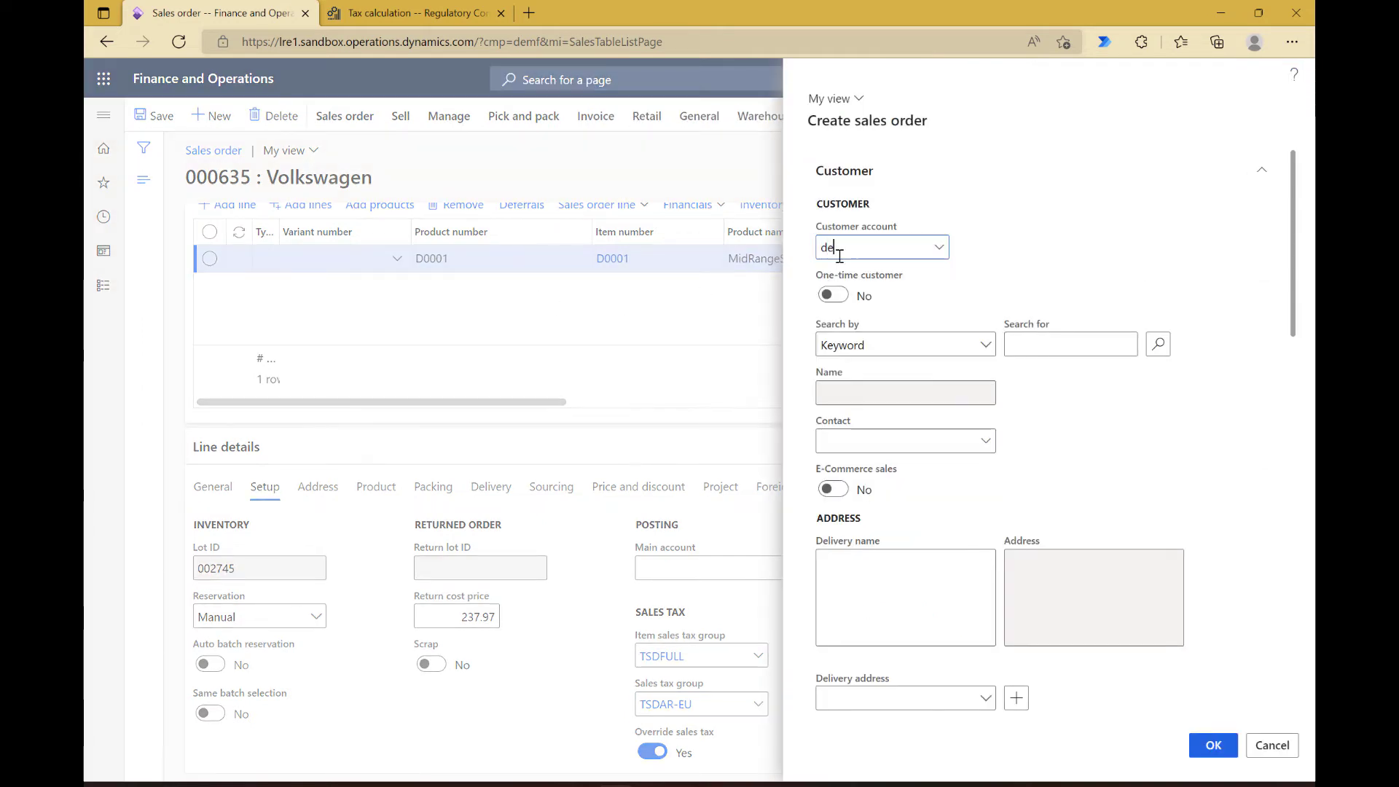
{"action": "type", "text": "-777"}
{"action": "key", "text": "Tab"}
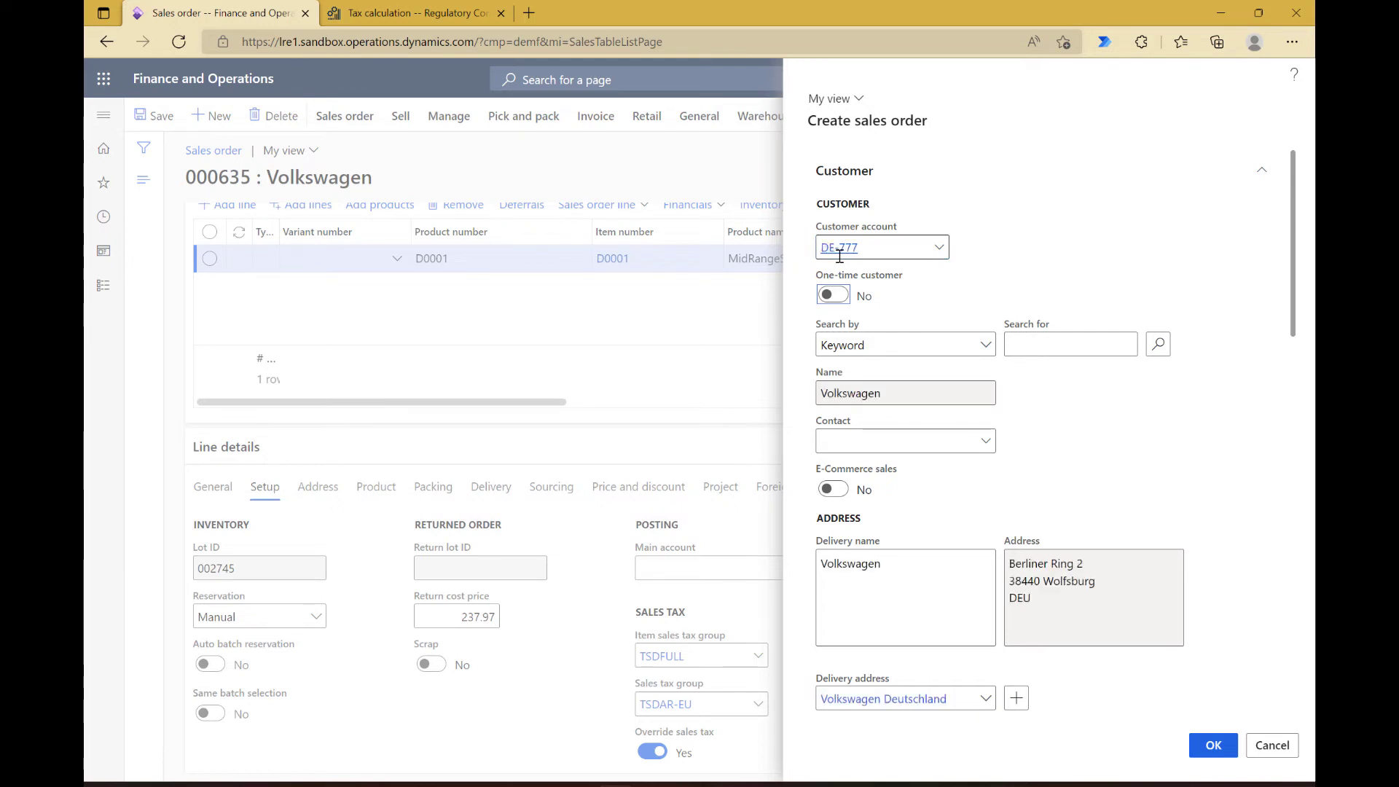
Step: Change the new order's delivery address to Volkswagen France, picked from the customer's other addresses
{"action": "scroll", "coordinate": [968, 543], "scroll_direction": "down", "scroll_amount": 2}
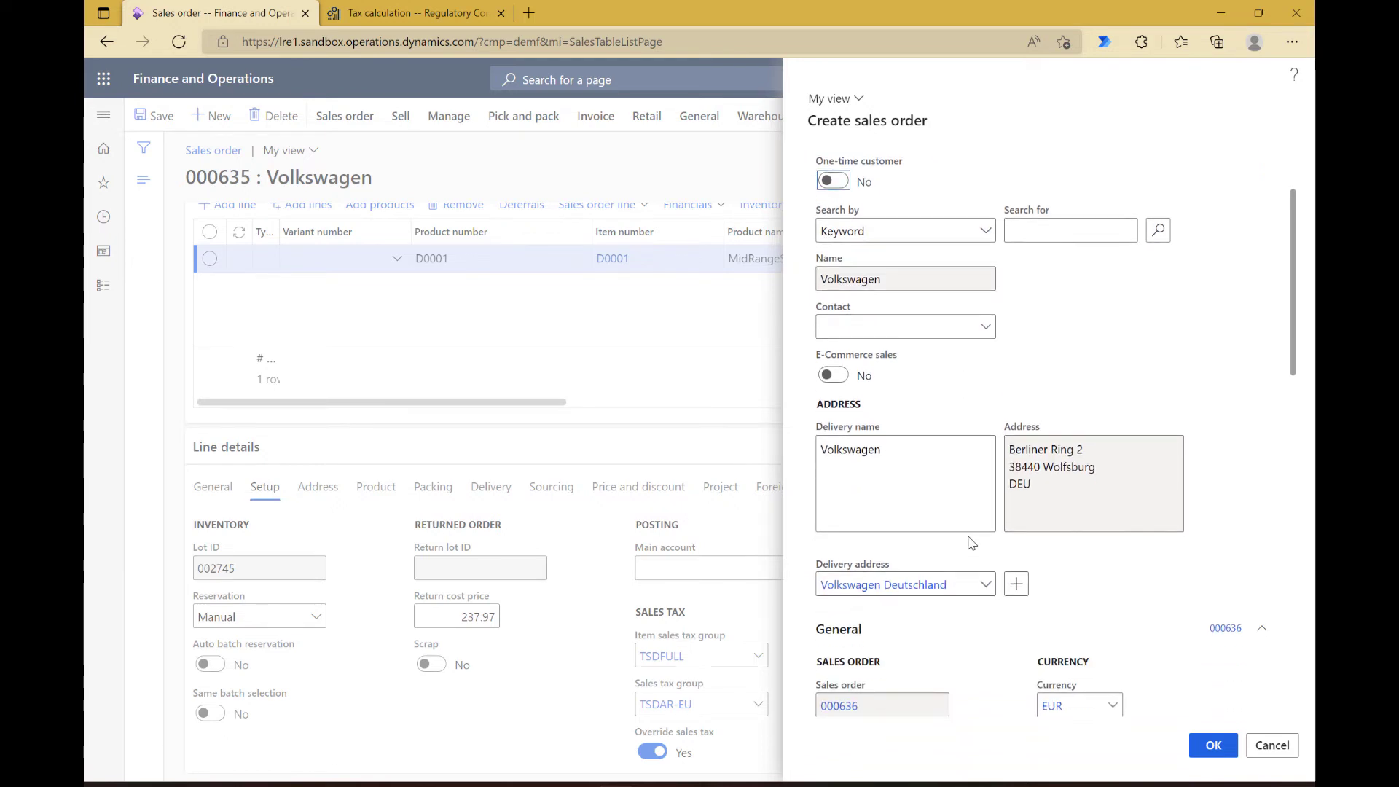
{"action": "left_click", "coordinate": [987, 586]}
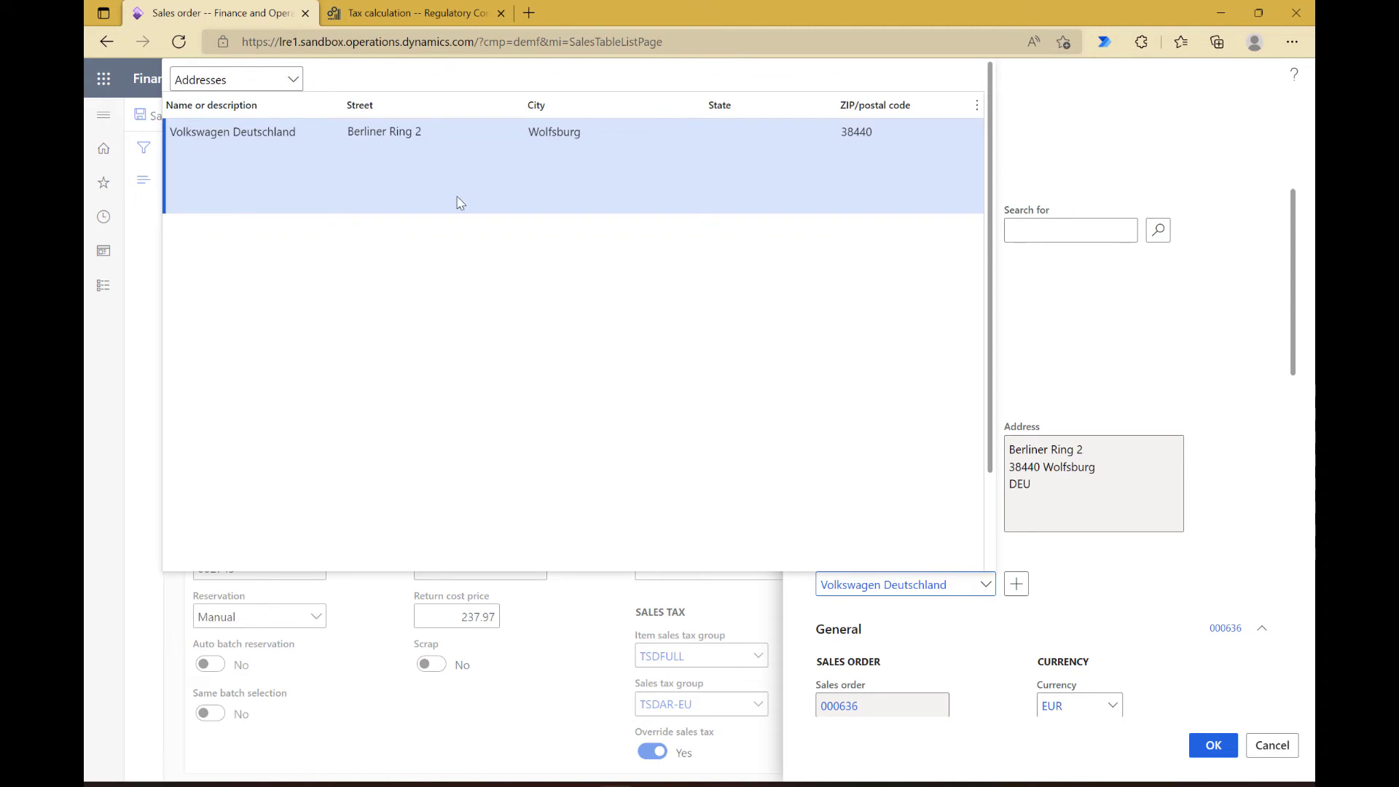
{"action": "left_click", "coordinate": [292, 80]}
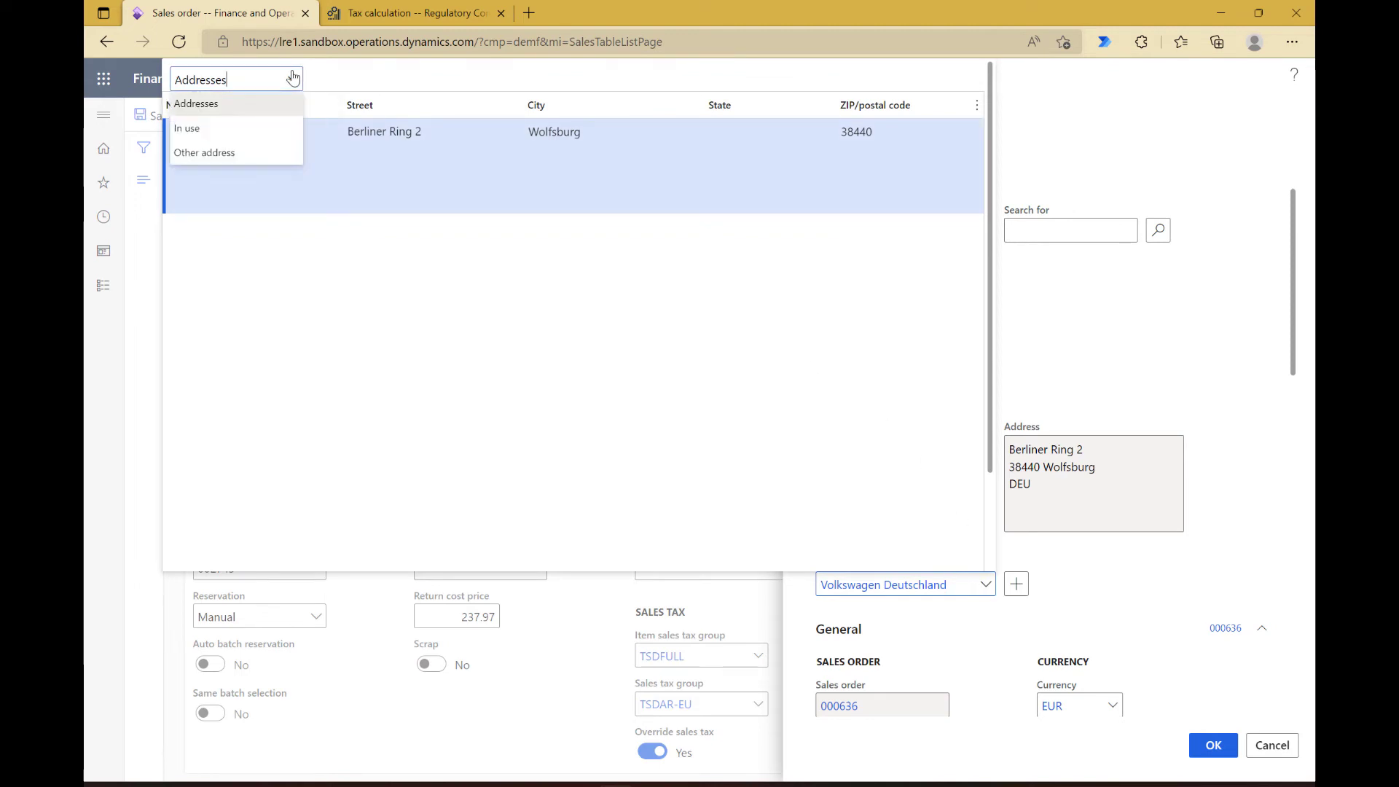
{"action": "left_click", "coordinate": [253, 154]}
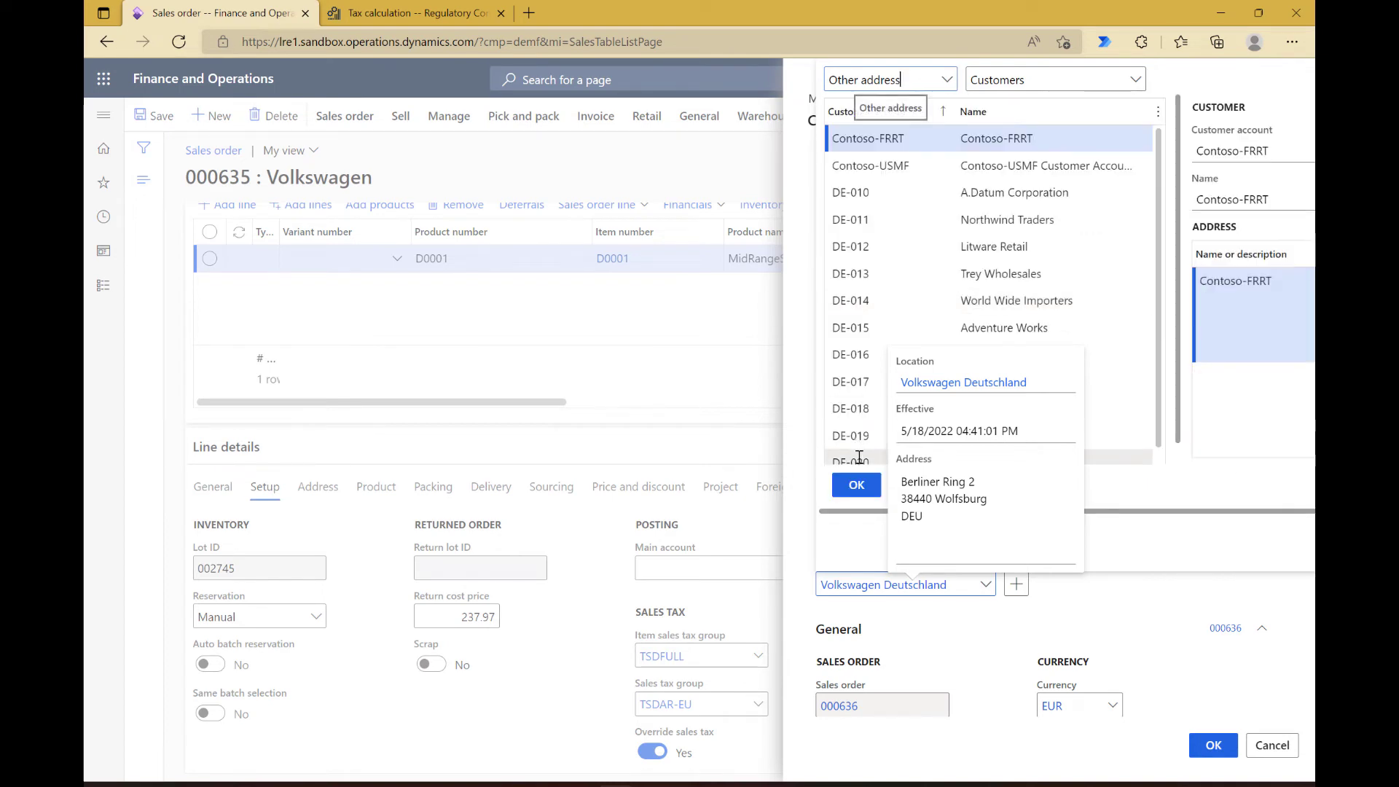
{"action": "left_click", "coordinate": [859, 457]}
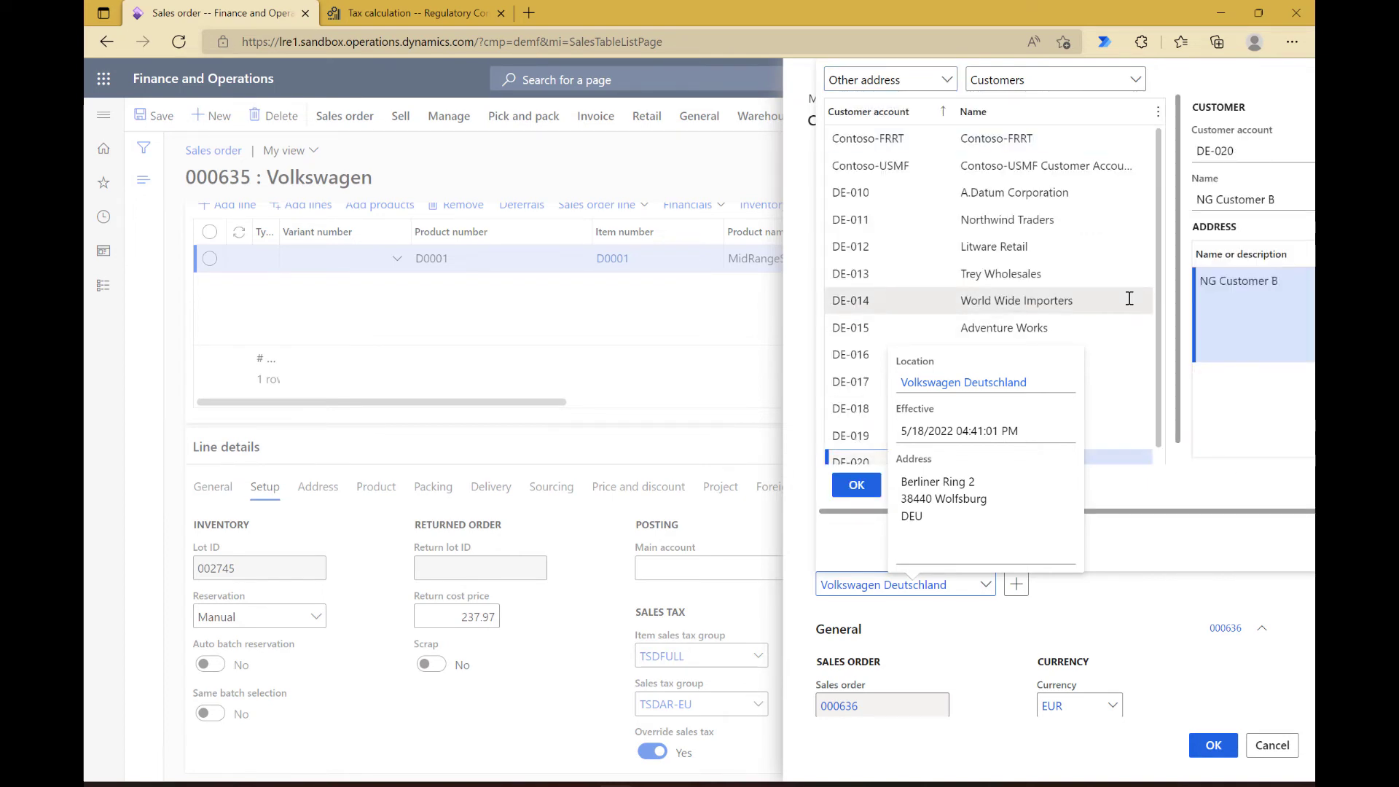
{"action": "scroll", "coordinate": [1056, 313], "scroll_direction": "down", "scroll_amount": 1}
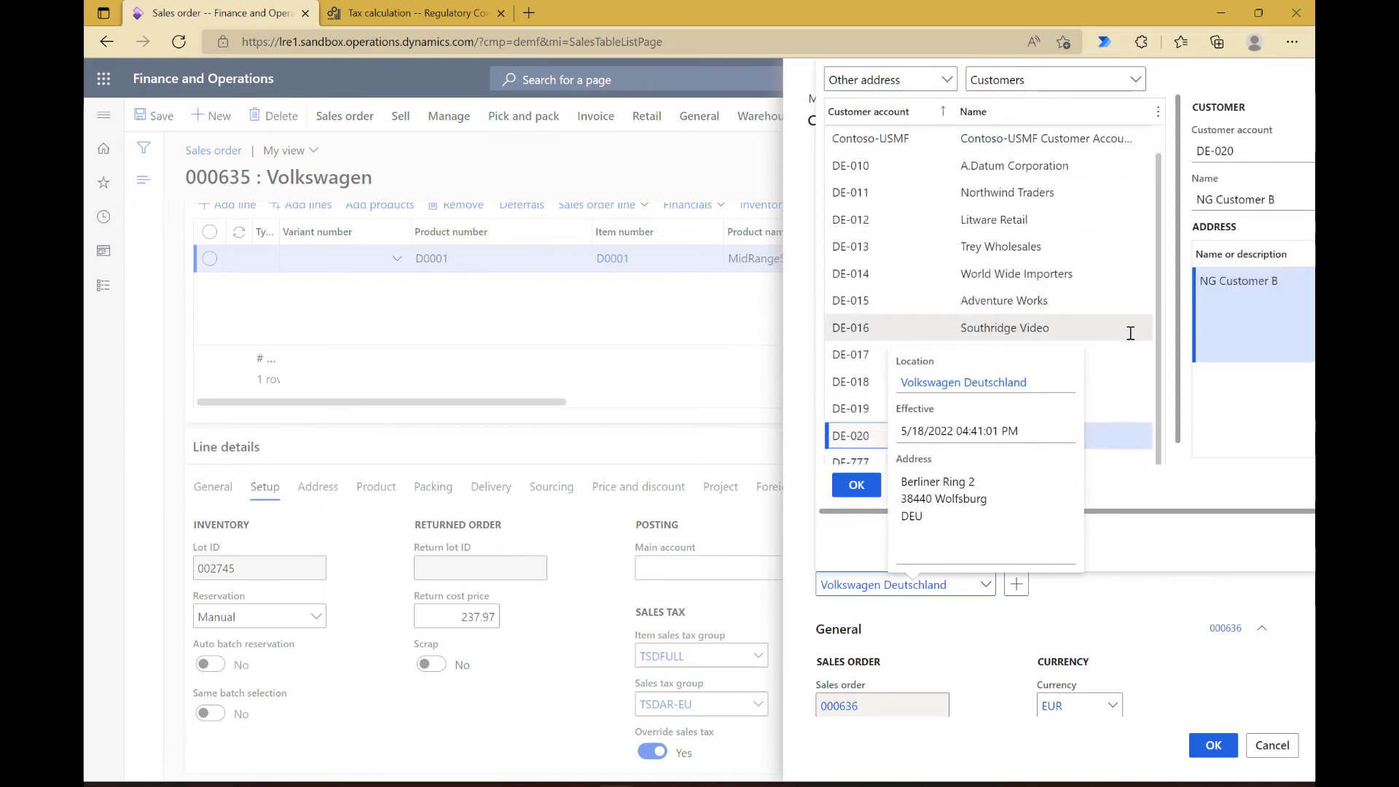
{"action": "left_click", "coordinate": [870, 460]}
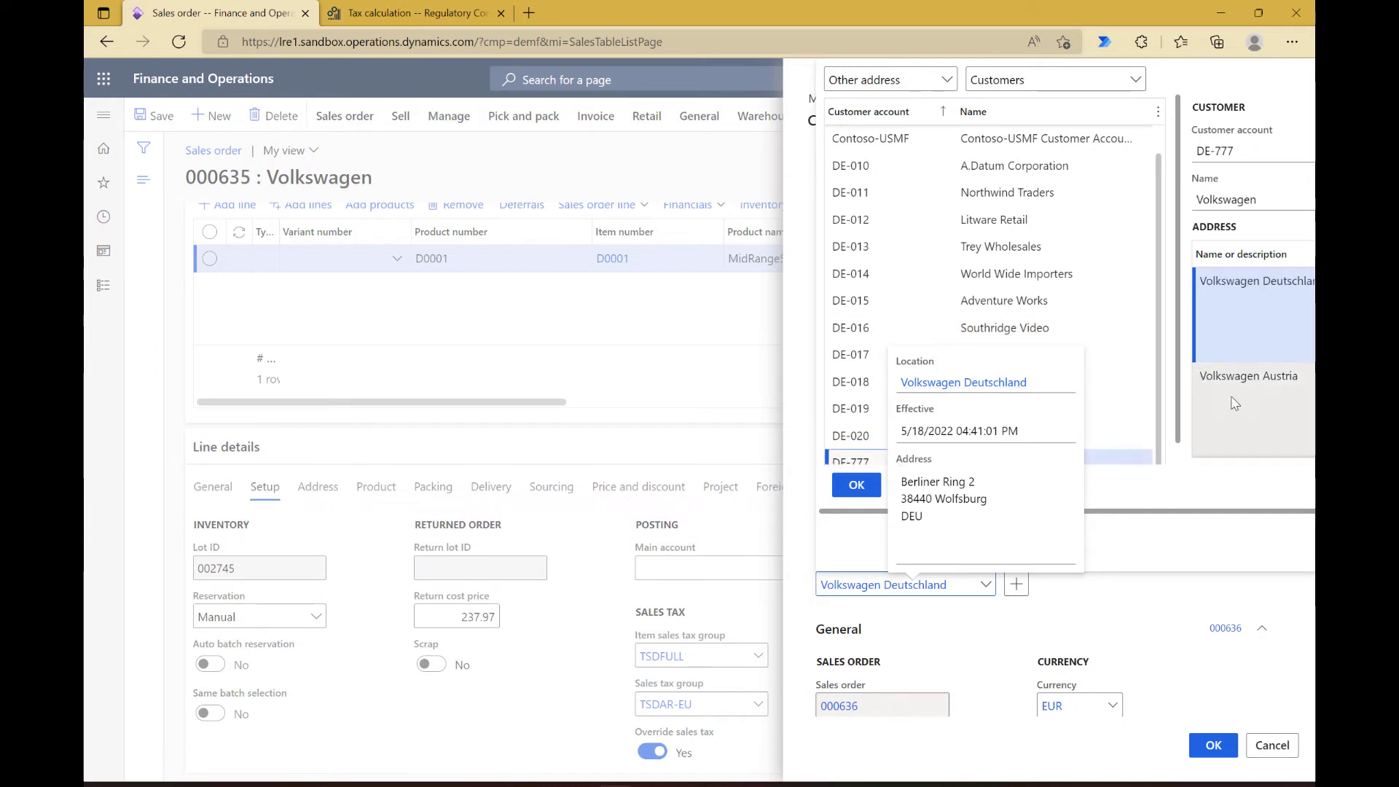
{"action": "scroll", "coordinate": [1235, 403], "scroll_direction": "down", "scroll_amount": 3}
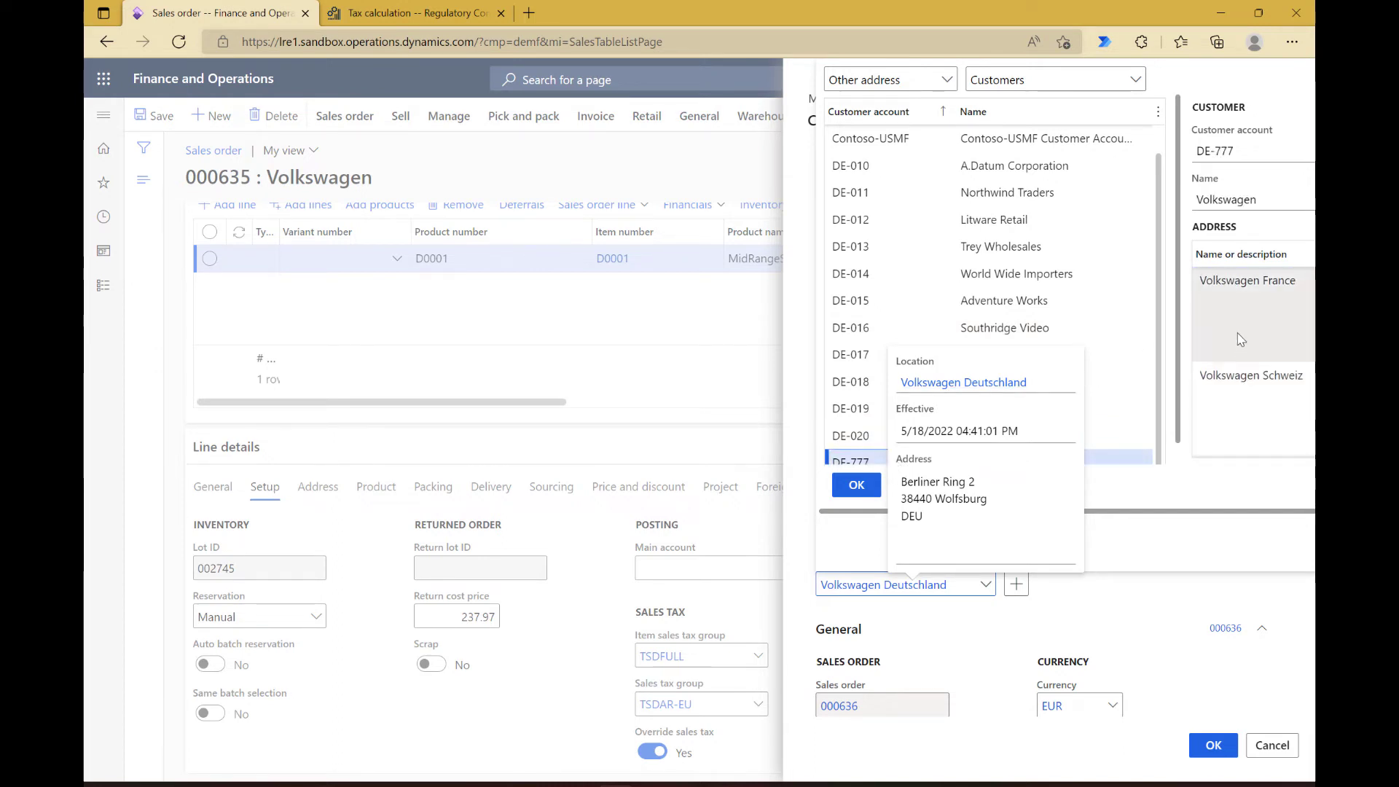
{"action": "left_click", "coordinate": [1241, 339]}
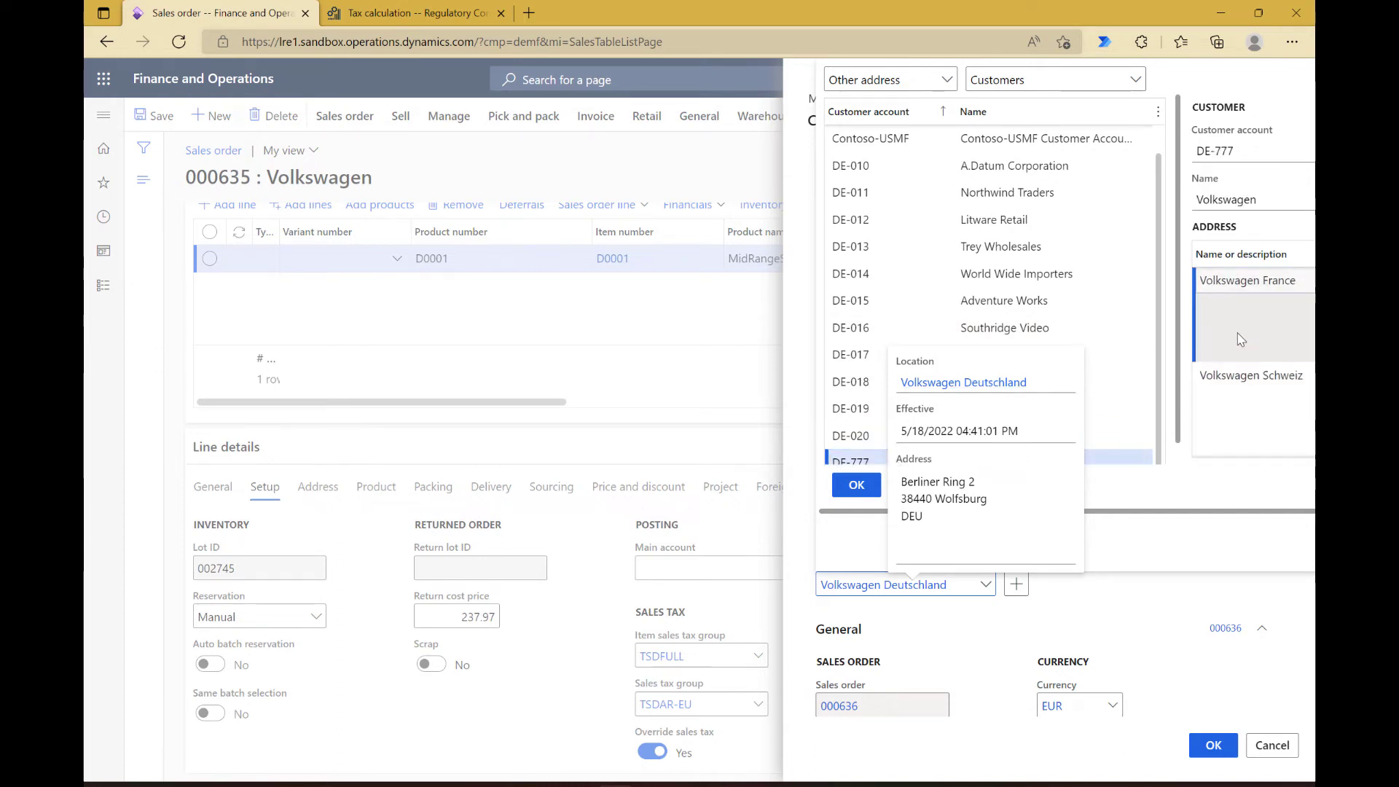
{"action": "left_click", "coordinate": [852, 486]}
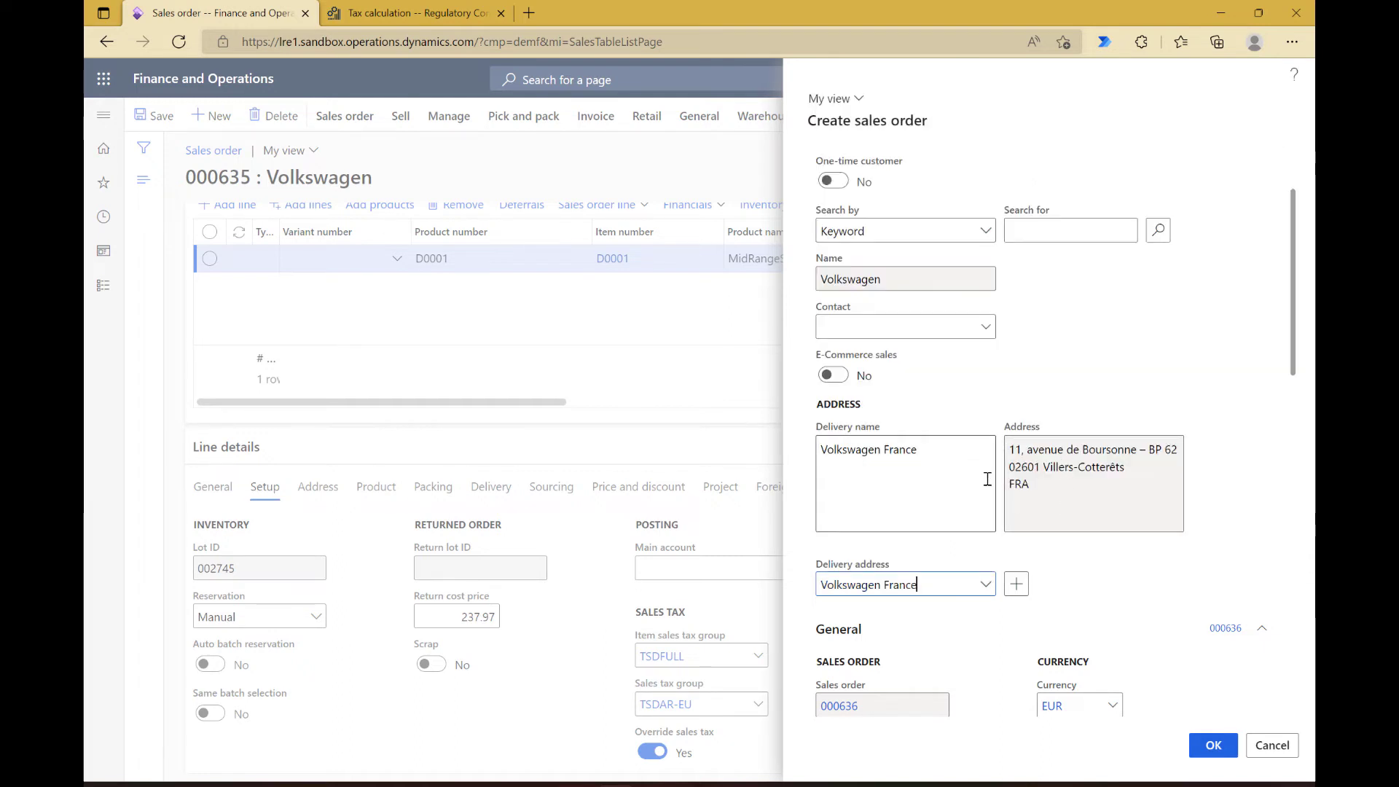
Step: Set the new order's site to 1 and warehouse to 11 and create the order
{"action": "scroll", "coordinate": [1089, 558], "scroll_direction": "down", "scroll_amount": 3}
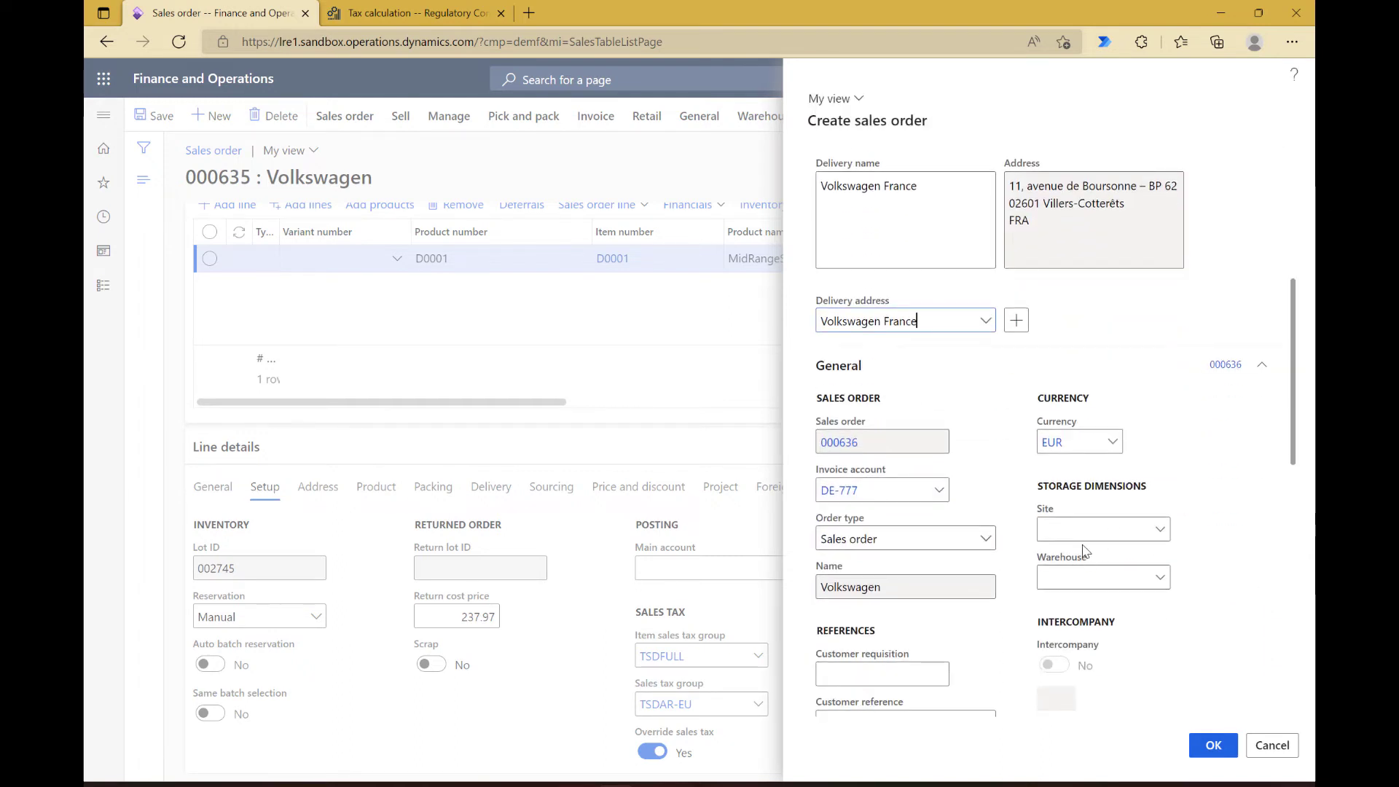
{"action": "left_click", "coordinate": [1081, 532]}
{"action": "type", "text": "1"}
{"action": "key", "text": "Tab"}
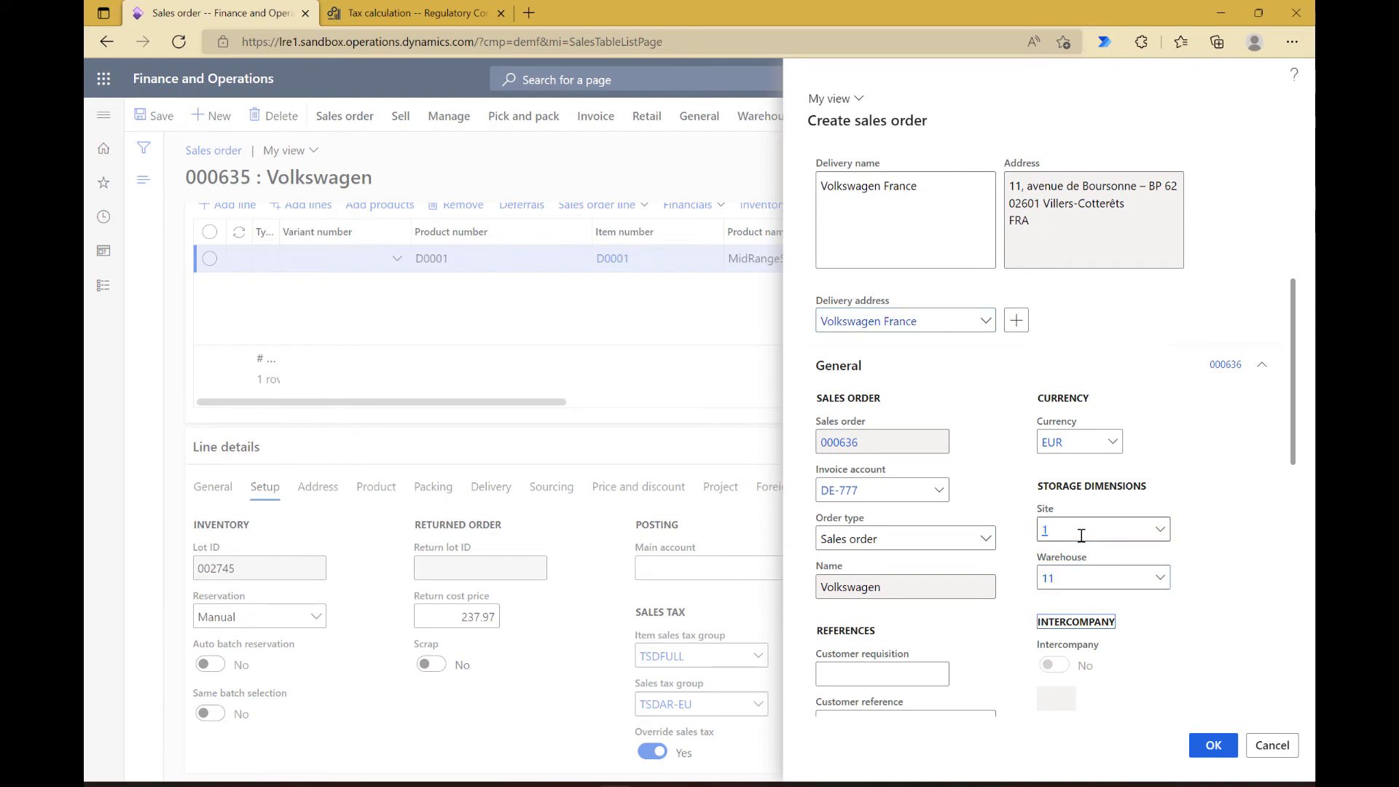
{"action": "scroll", "coordinate": [1108, 554], "scroll_direction": "down", "scroll_amount": 6}
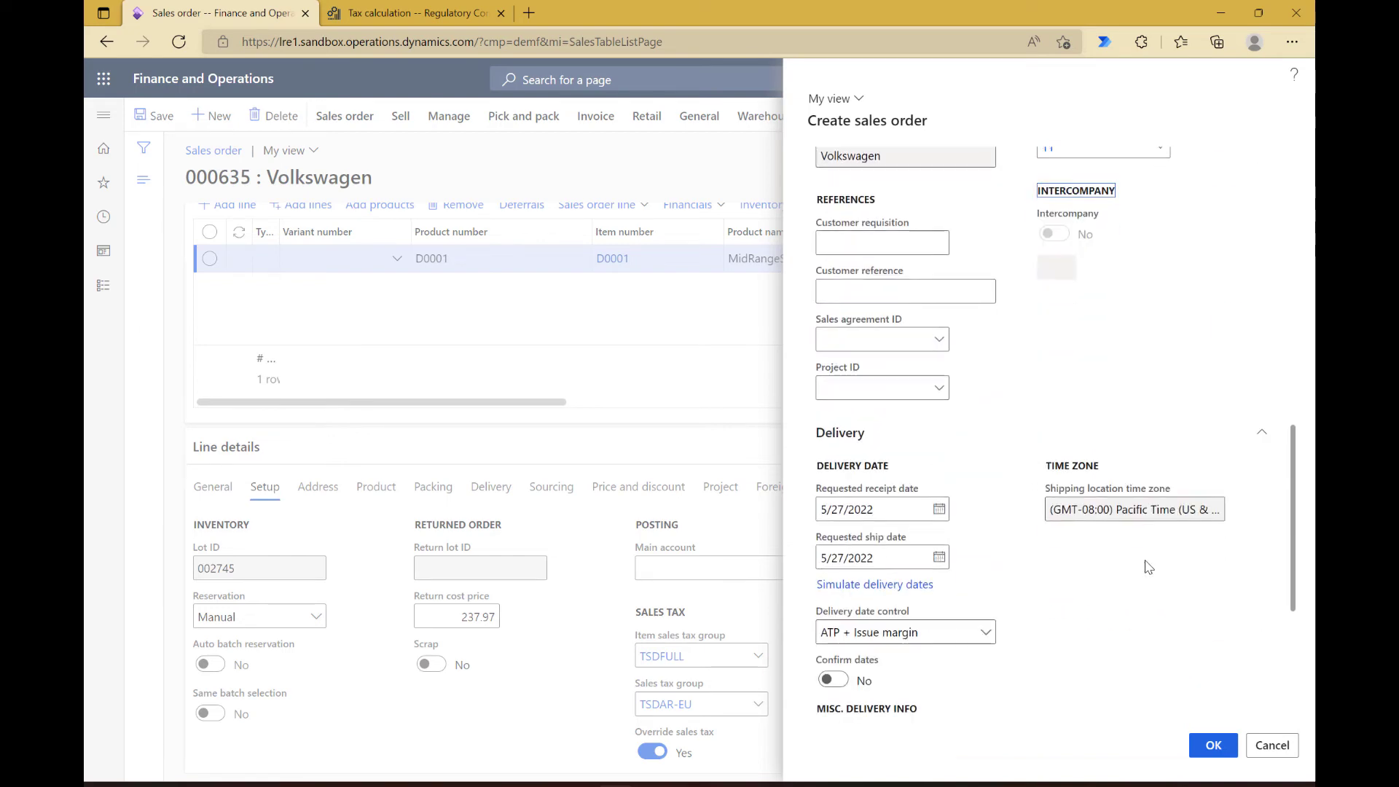
{"action": "scroll", "coordinate": [1149, 567], "scroll_direction": "down", "scroll_amount": 1}
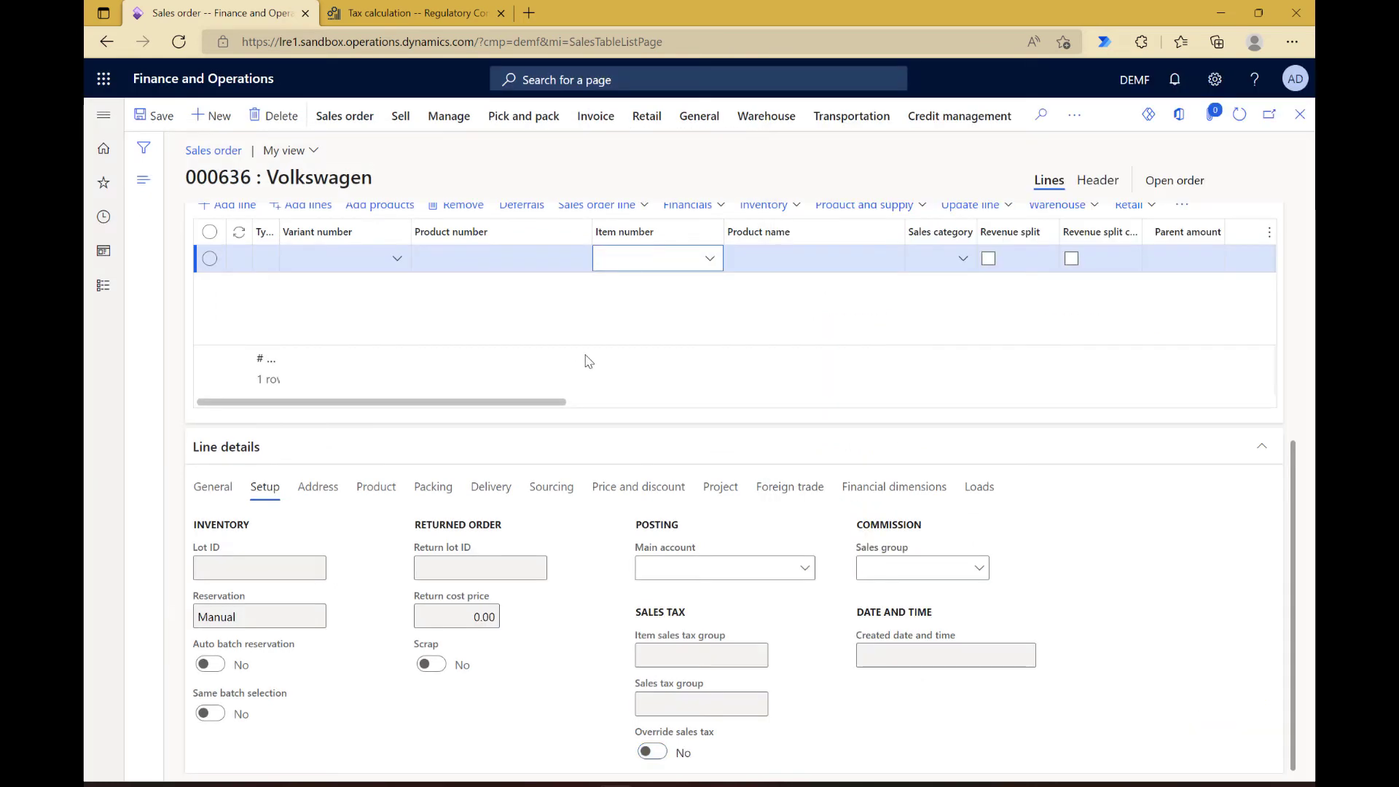
Step: Enter item D0001 on the French delivery order's first line and check the order's calculated sales tax transactions
{"action": "key", "text": "Tab"}
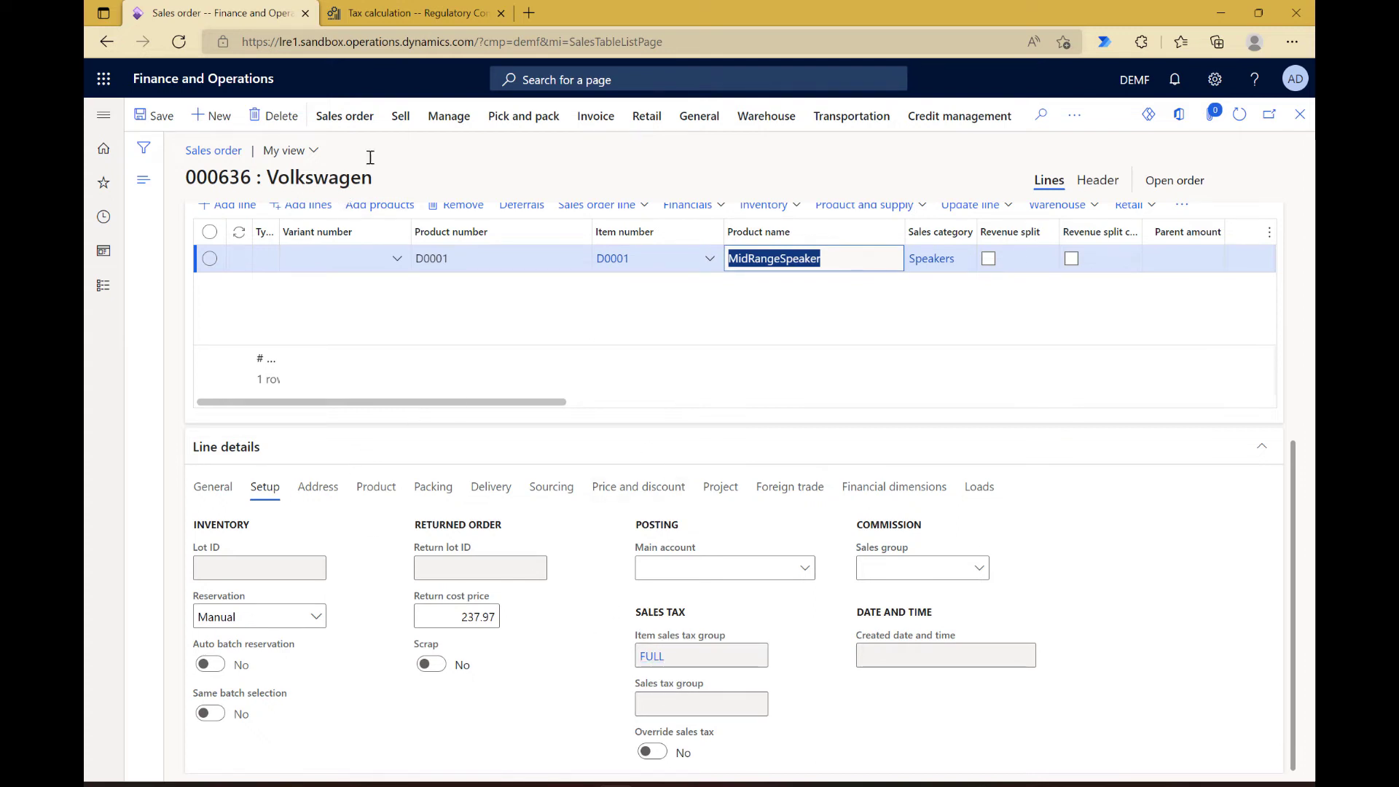
{"action": "left_click", "coordinate": [401, 115]}
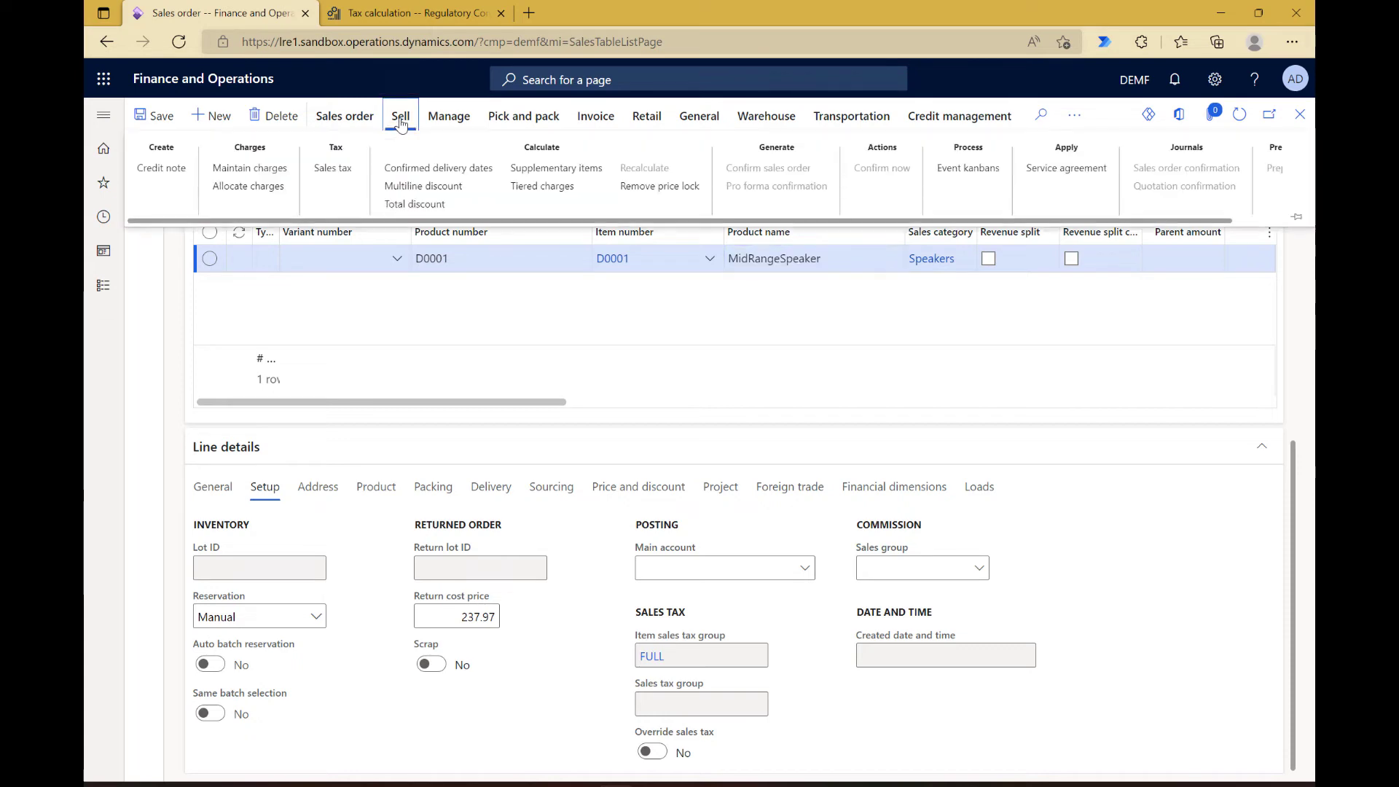
{"action": "left_click", "coordinate": [333, 168]}
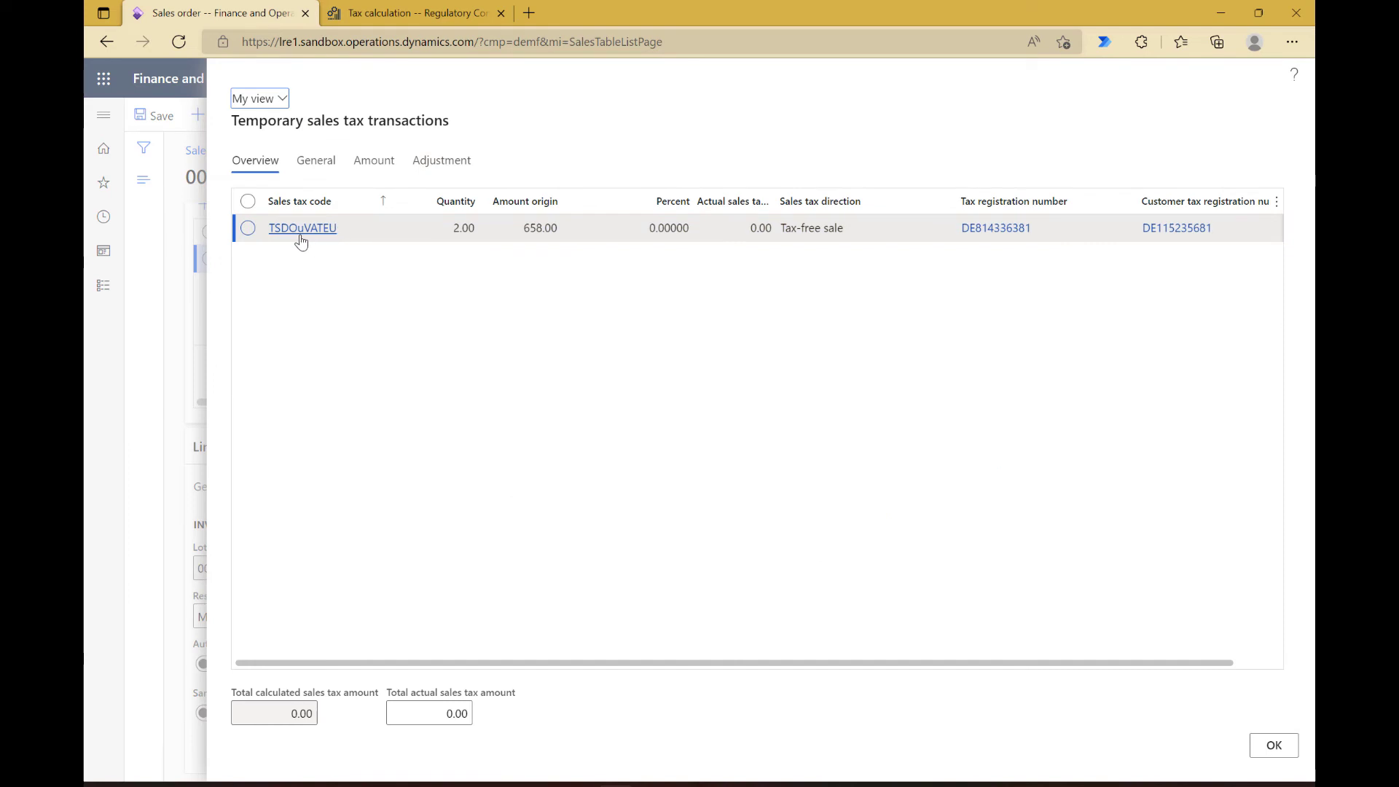
{"action": "mouse_move", "coordinate": [311, 240]}
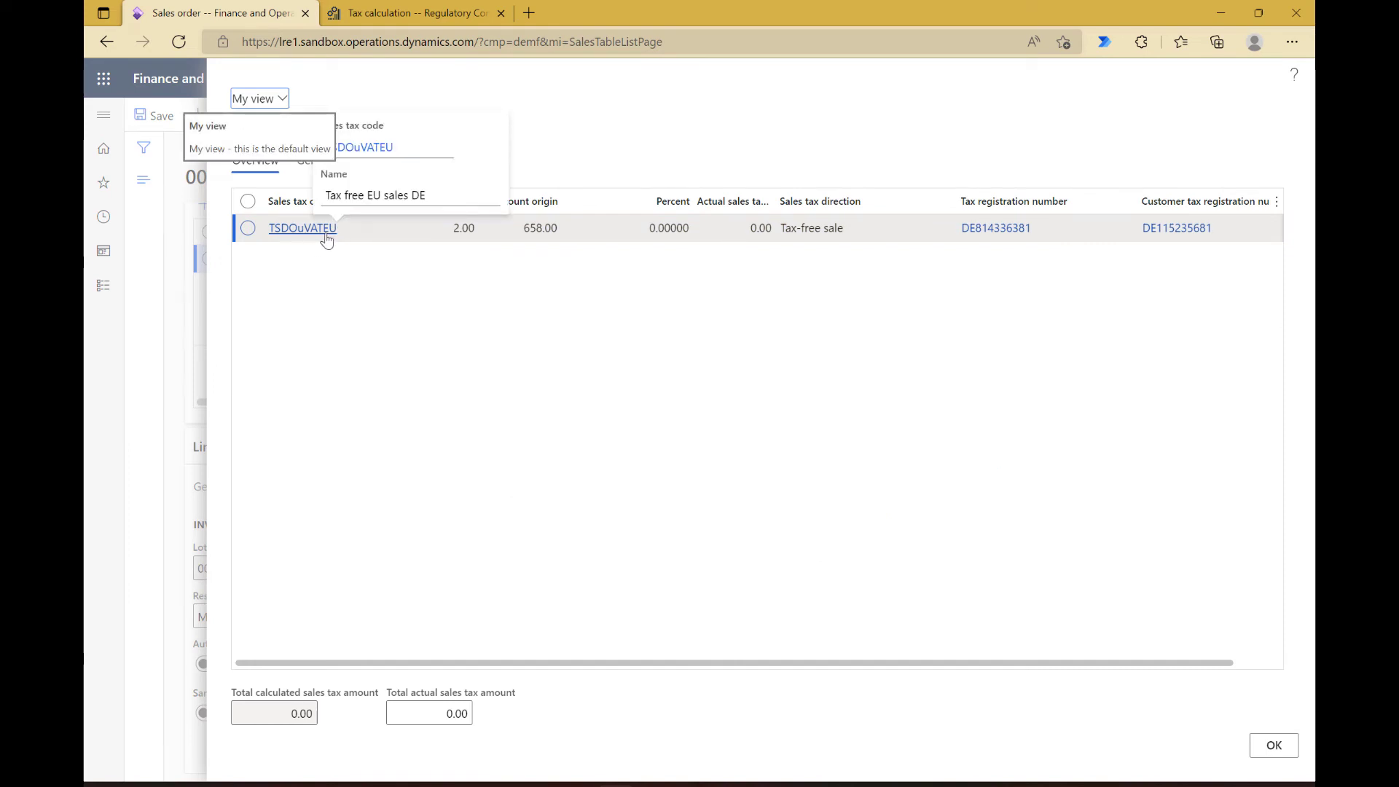
{"action": "left_click", "coordinate": [1190, 234]}
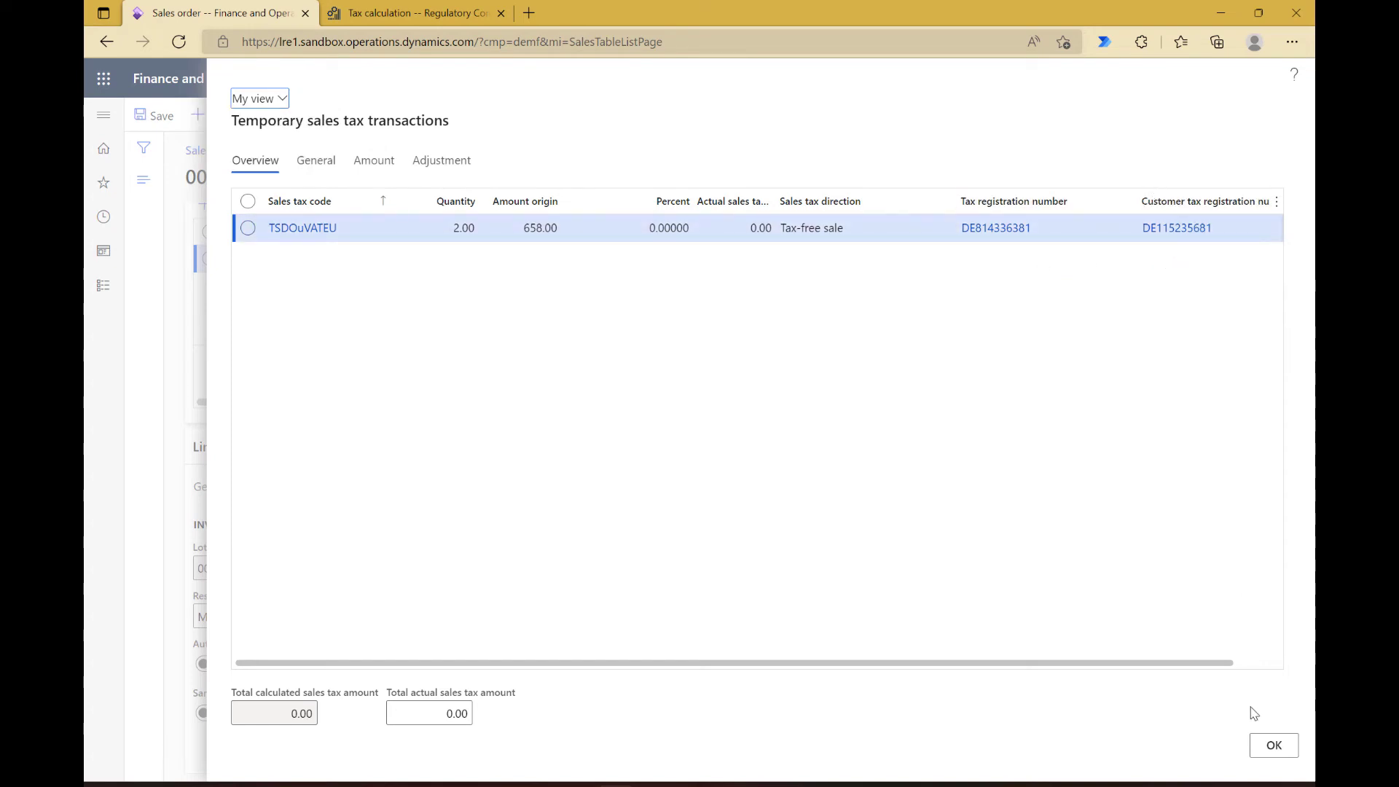
{"action": "left_click", "coordinate": [1271, 744]}
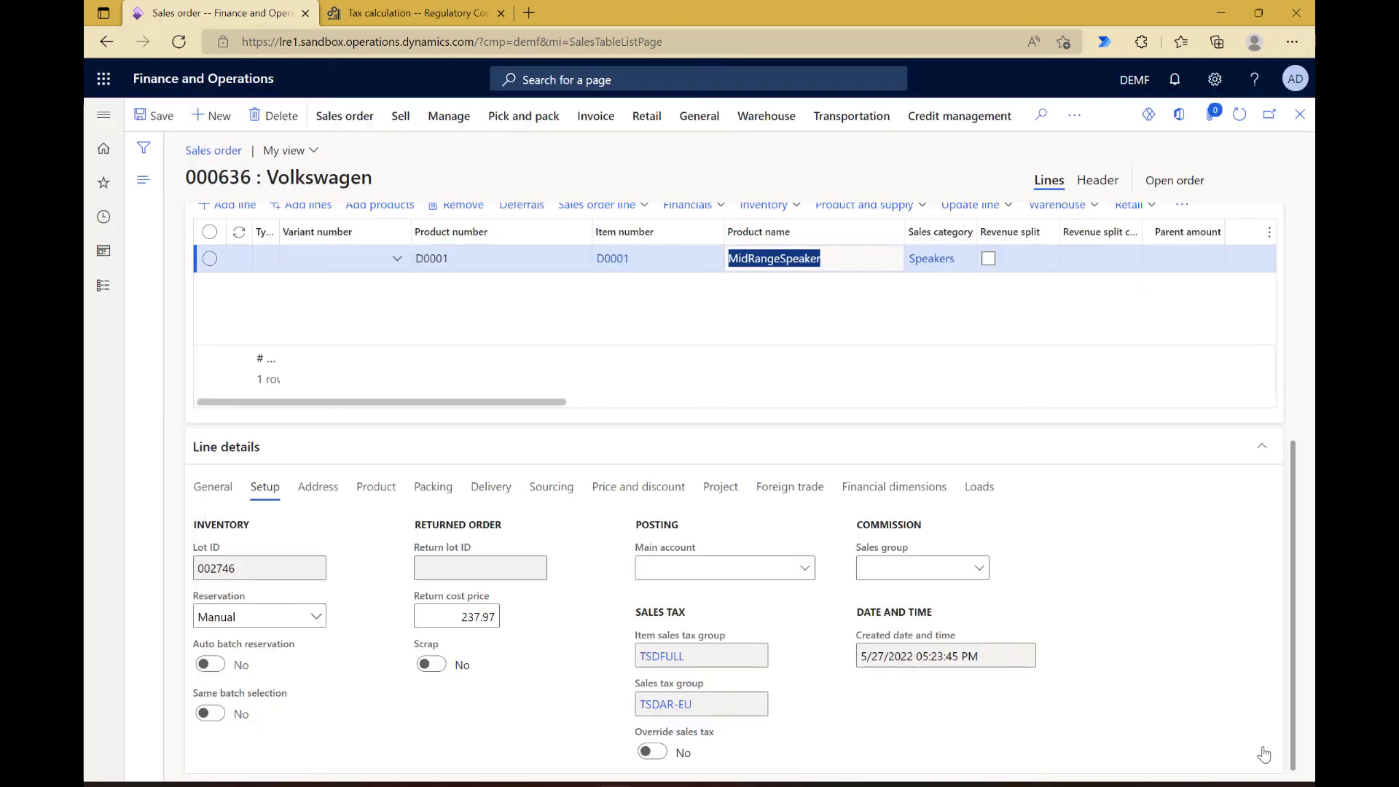
Step: Change the tax exempt number in the French delivery order's header setup to the customer's registration for country FRA
{"action": "left_click", "coordinate": [1102, 182]}
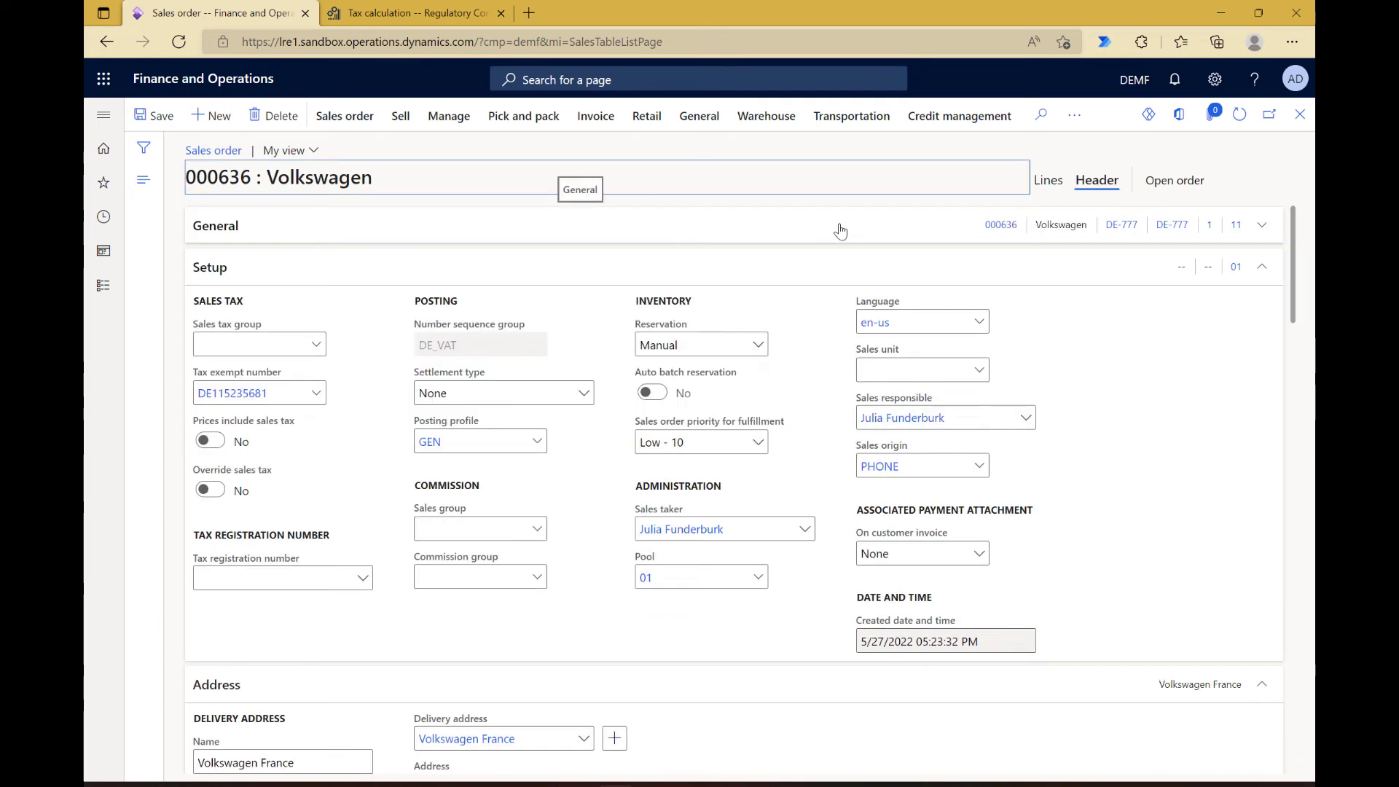
{"action": "left_click", "coordinate": [841, 229]}
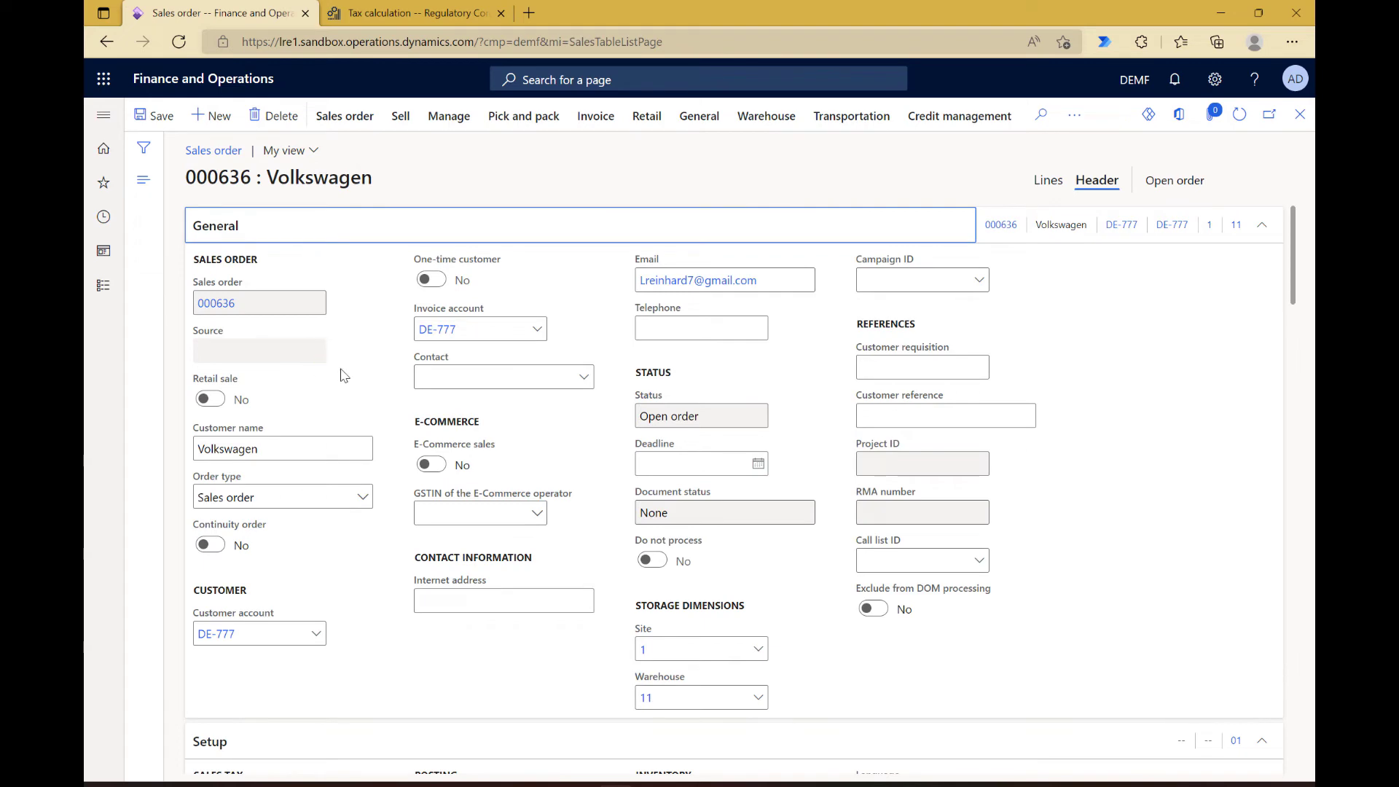
{"action": "scroll", "coordinate": [344, 375], "scroll_direction": "down", "scroll_amount": 5}
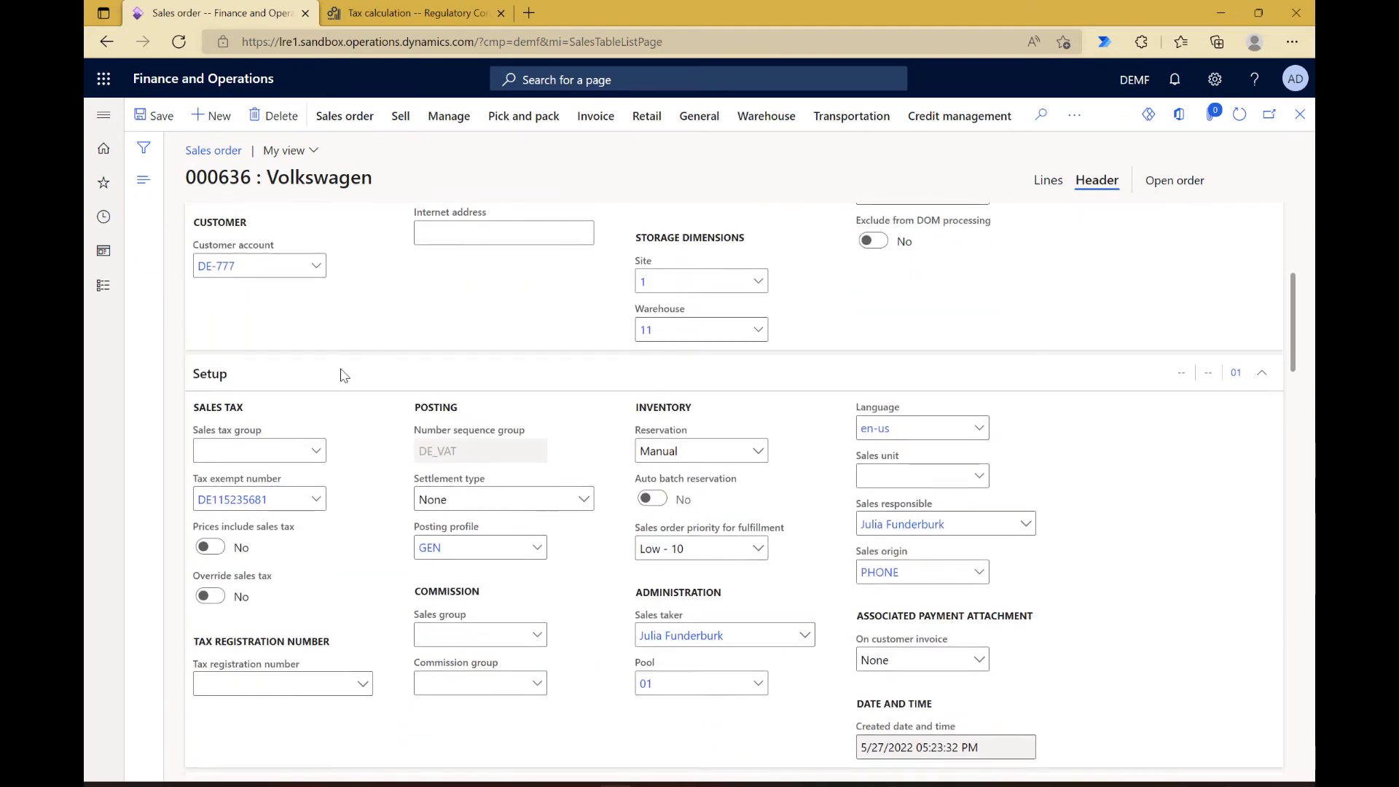
{"action": "left_click", "coordinate": [317, 500]}
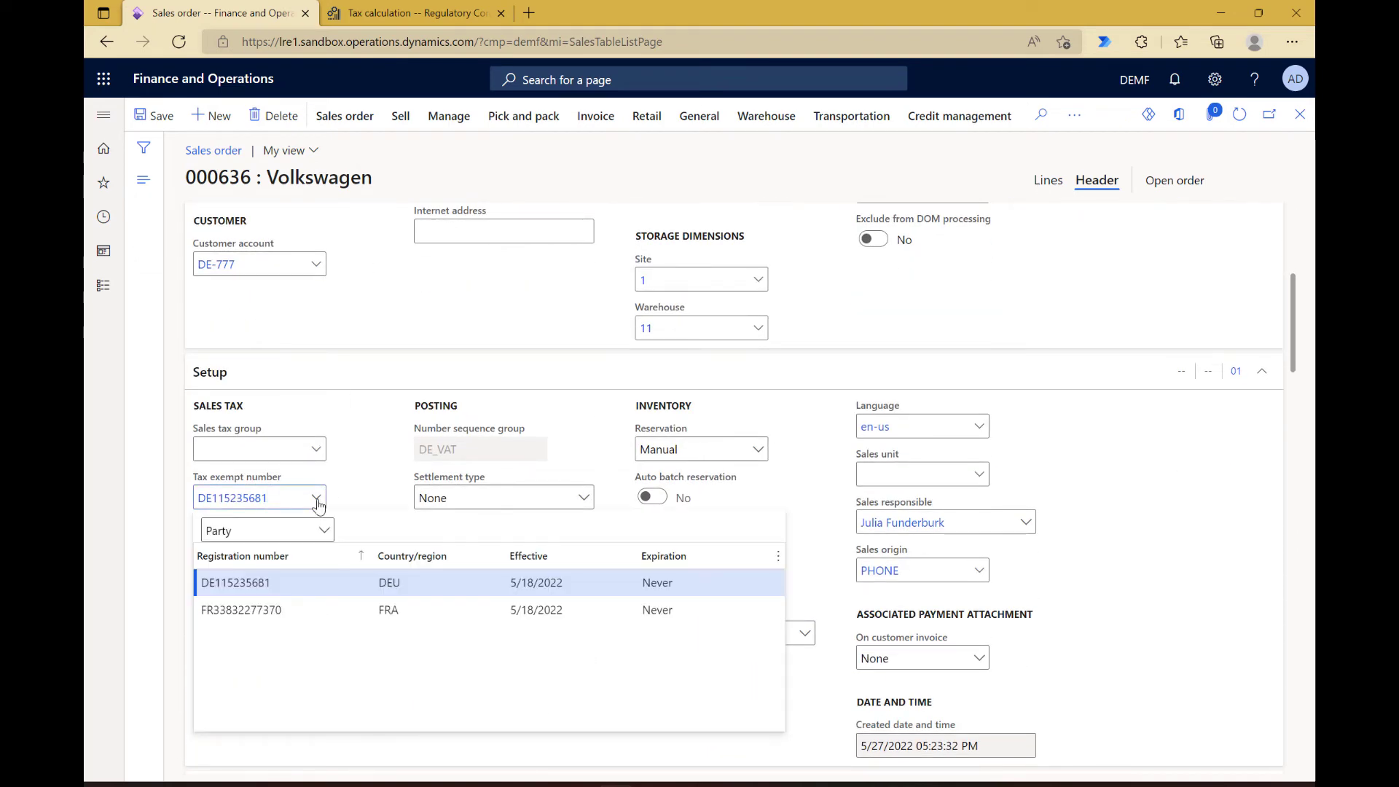
{"action": "left_click", "coordinate": [281, 610]}
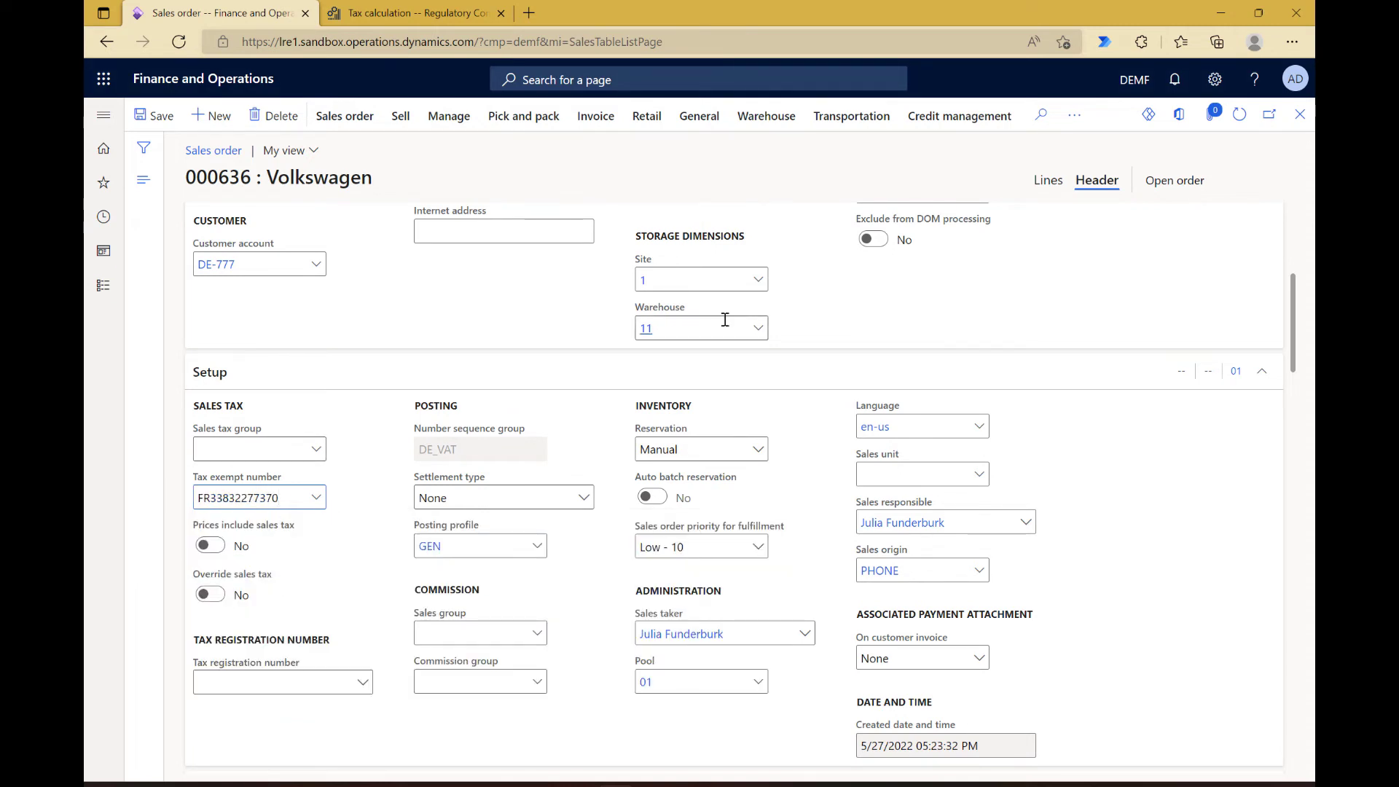
Step: Return to the sales order's lines and check the order's calculated sales tax transactions again
{"action": "left_click", "coordinate": [1048, 179]}
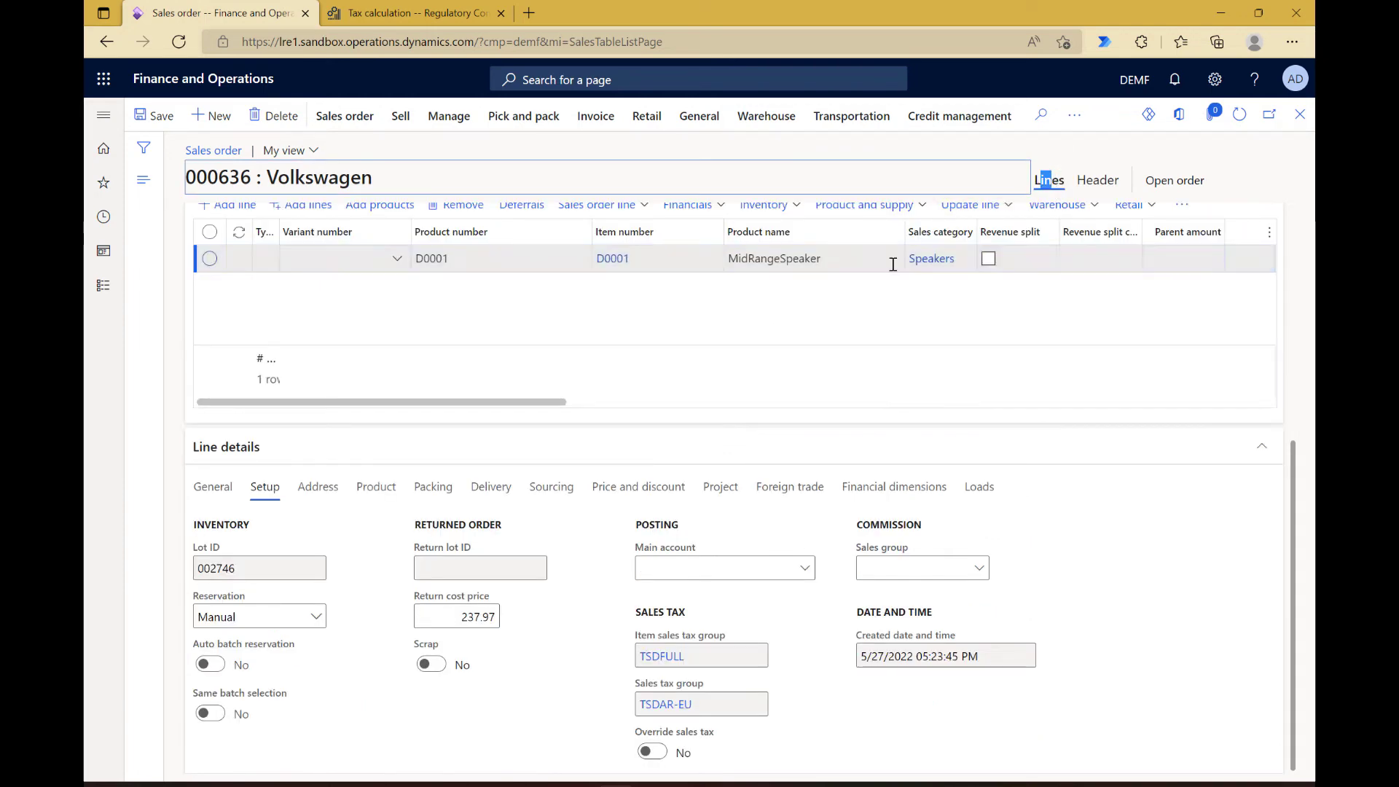
{"action": "left_click", "coordinate": [403, 121]}
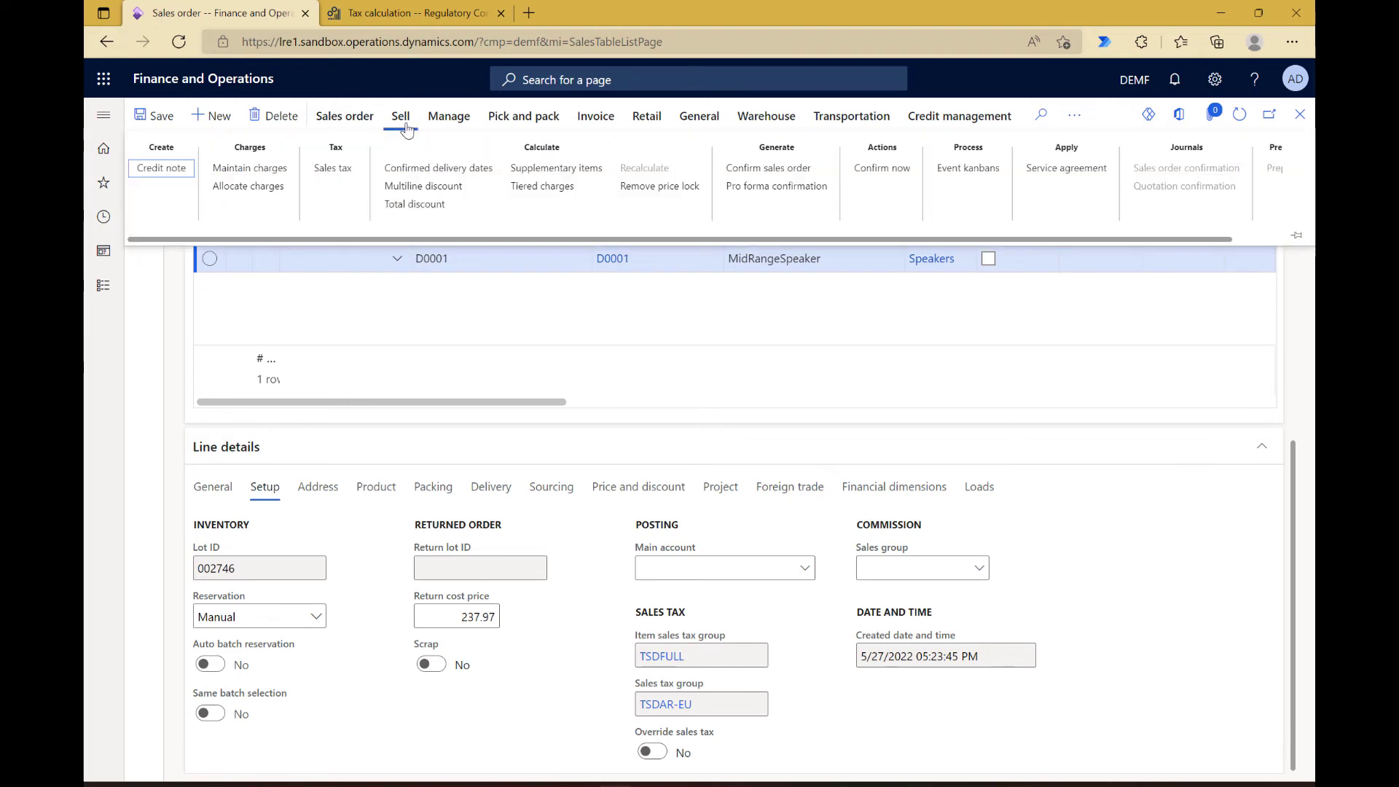
{"action": "left_click", "coordinate": [330, 171]}
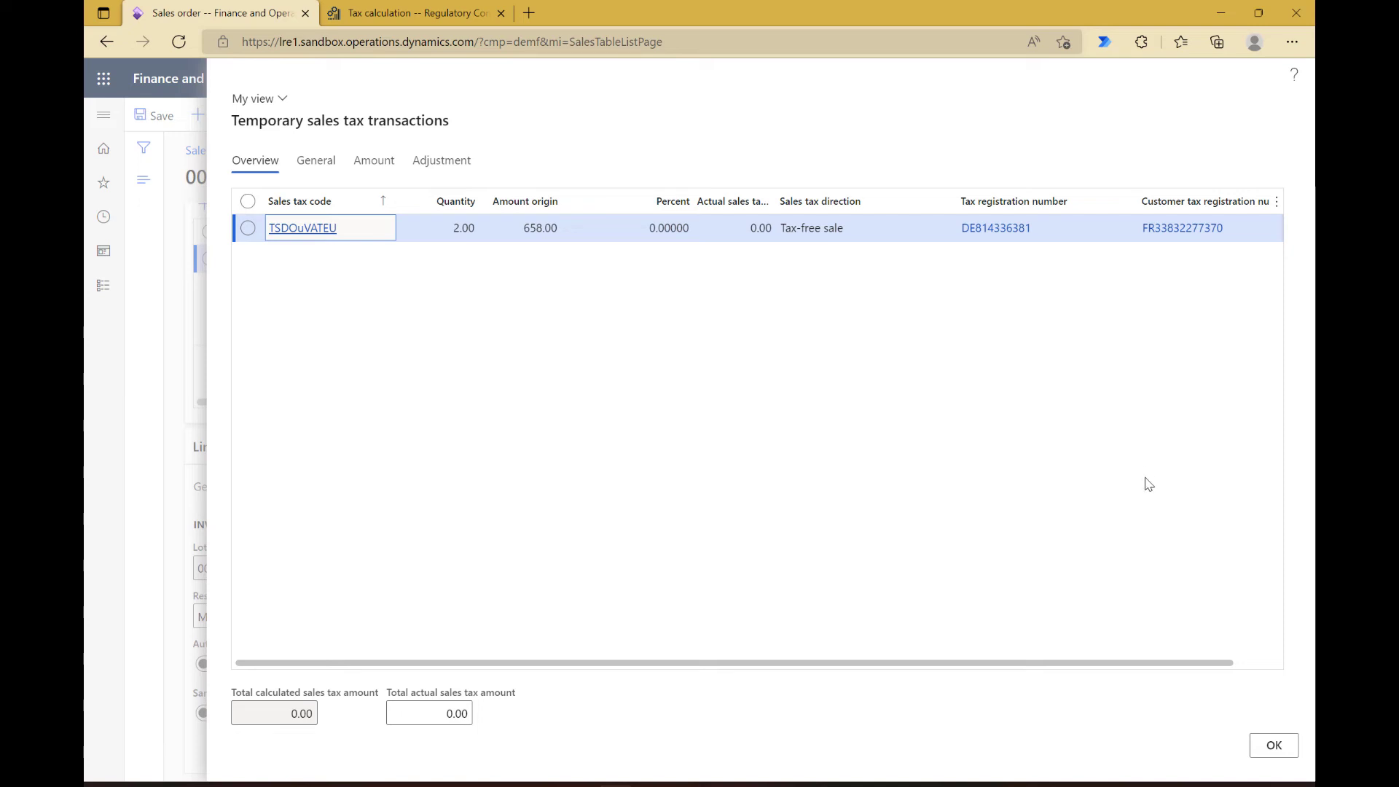
{"action": "left_click", "coordinate": [1272, 745]}
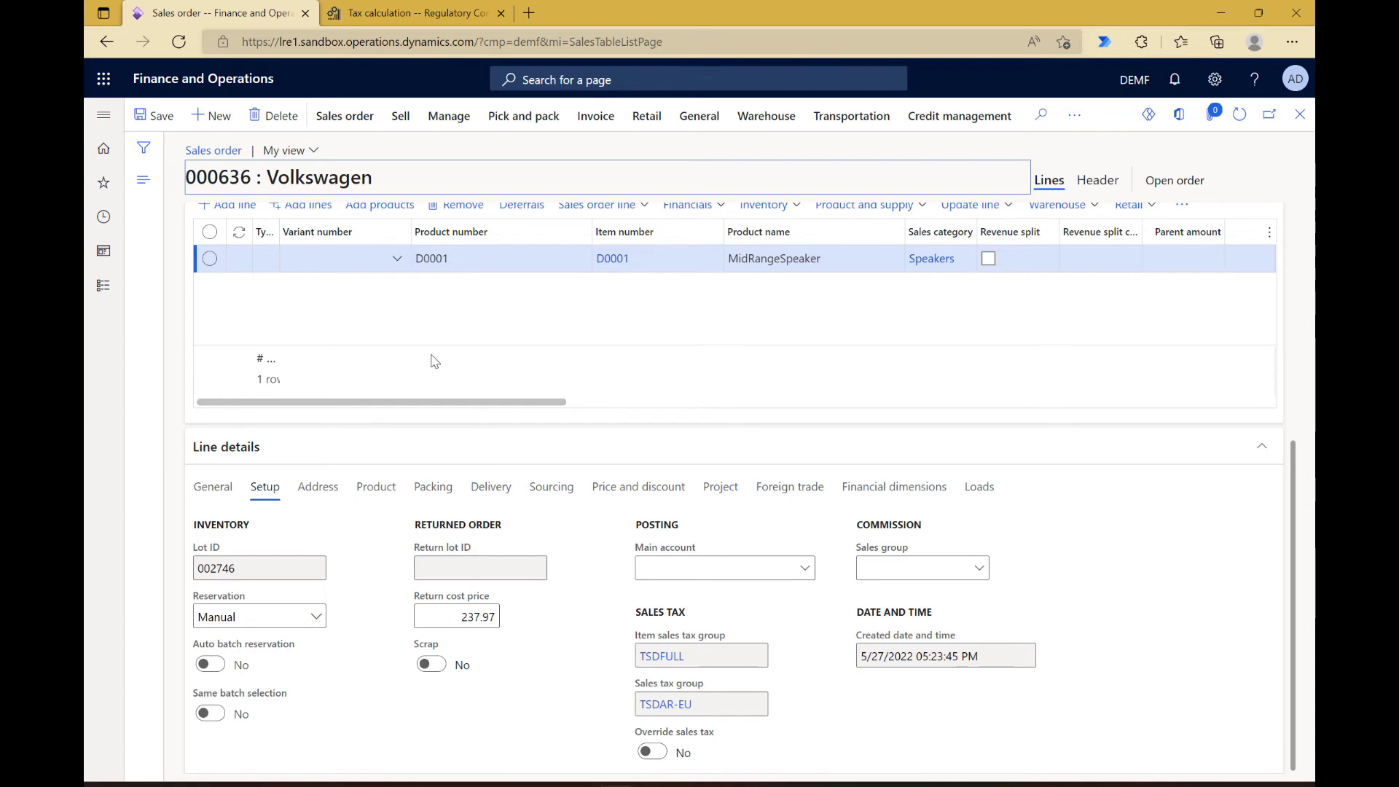
Step: Start a new purchase order for the vendor Siemens from the list of all purchase orders in Accounts payable
{"action": "scroll", "coordinate": [431, 359], "scroll_direction": "up", "scroll_amount": 2}
{"action": "scroll", "coordinate": [433, 359], "scroll_direction": "up", "scroll_amount": 2}
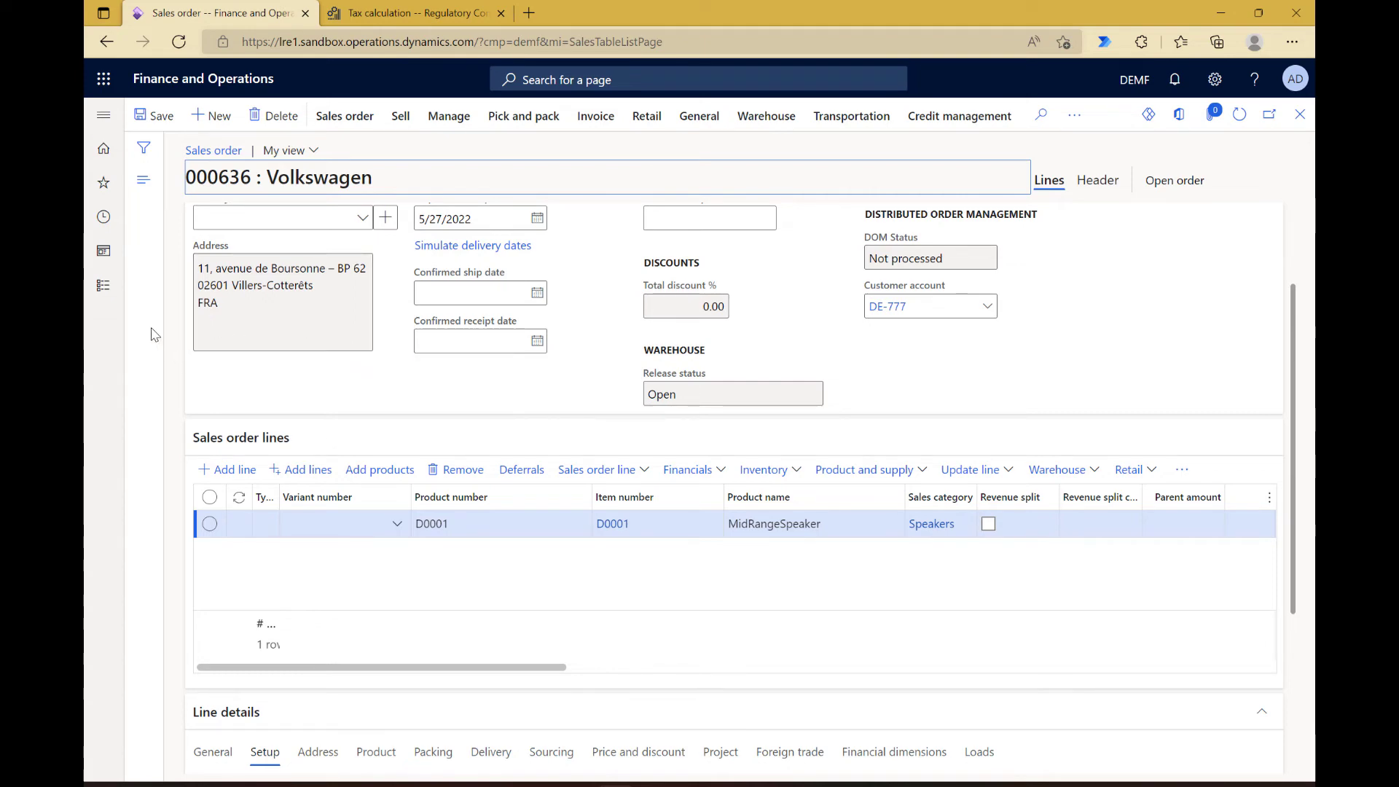
{"action": "left_click", "coordinate": [104, 289]}
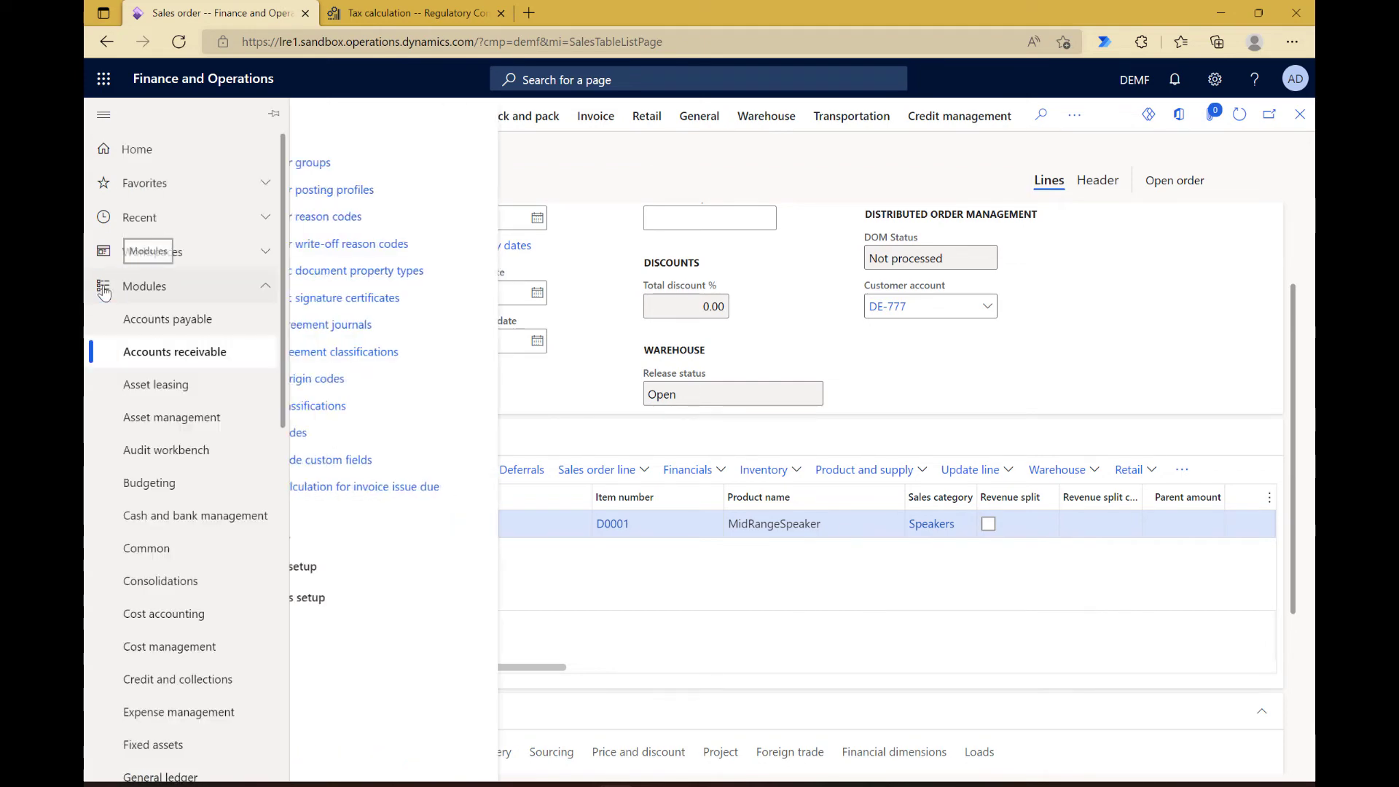
{"action": "left_click", "coordinate": [172, 325]}
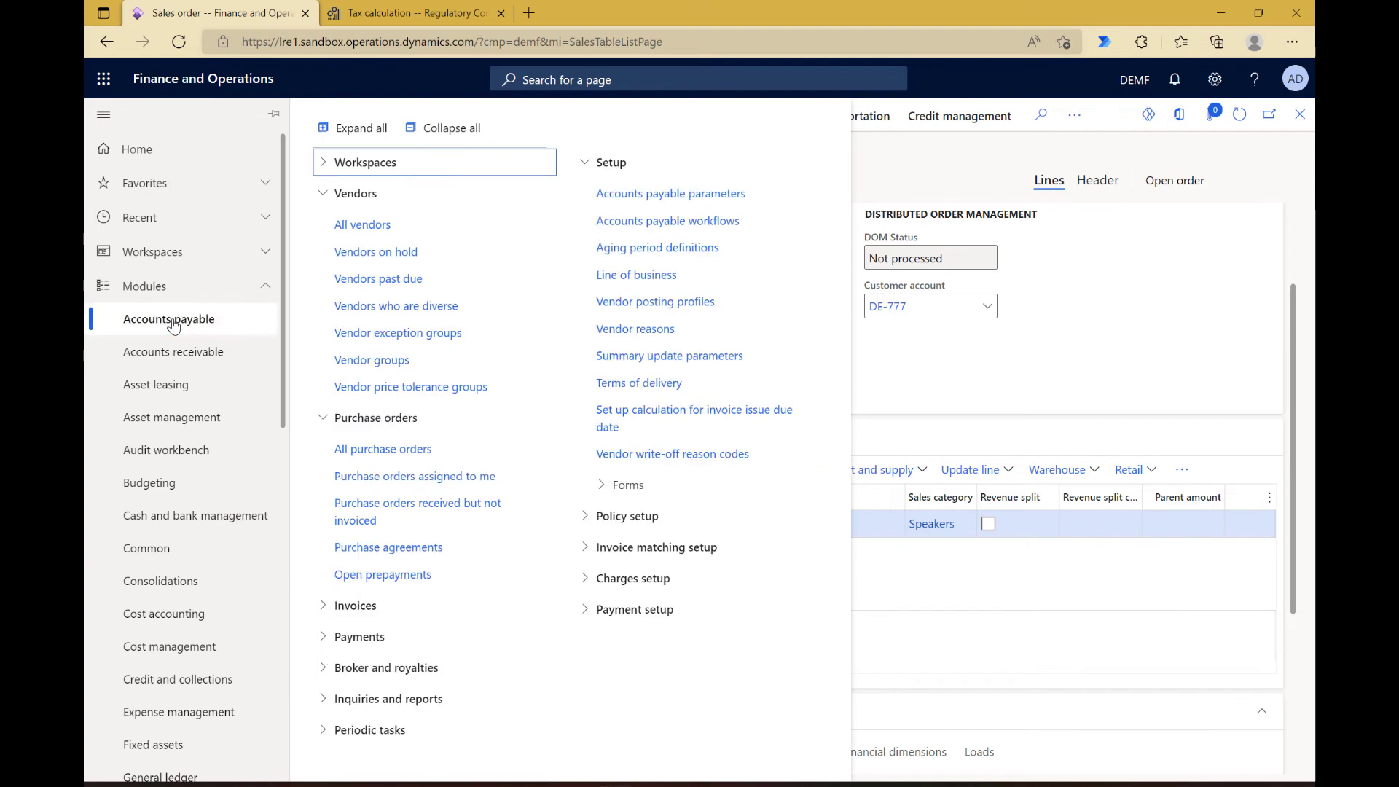
{"action": "left_click", "coordinate": [359, 451]}
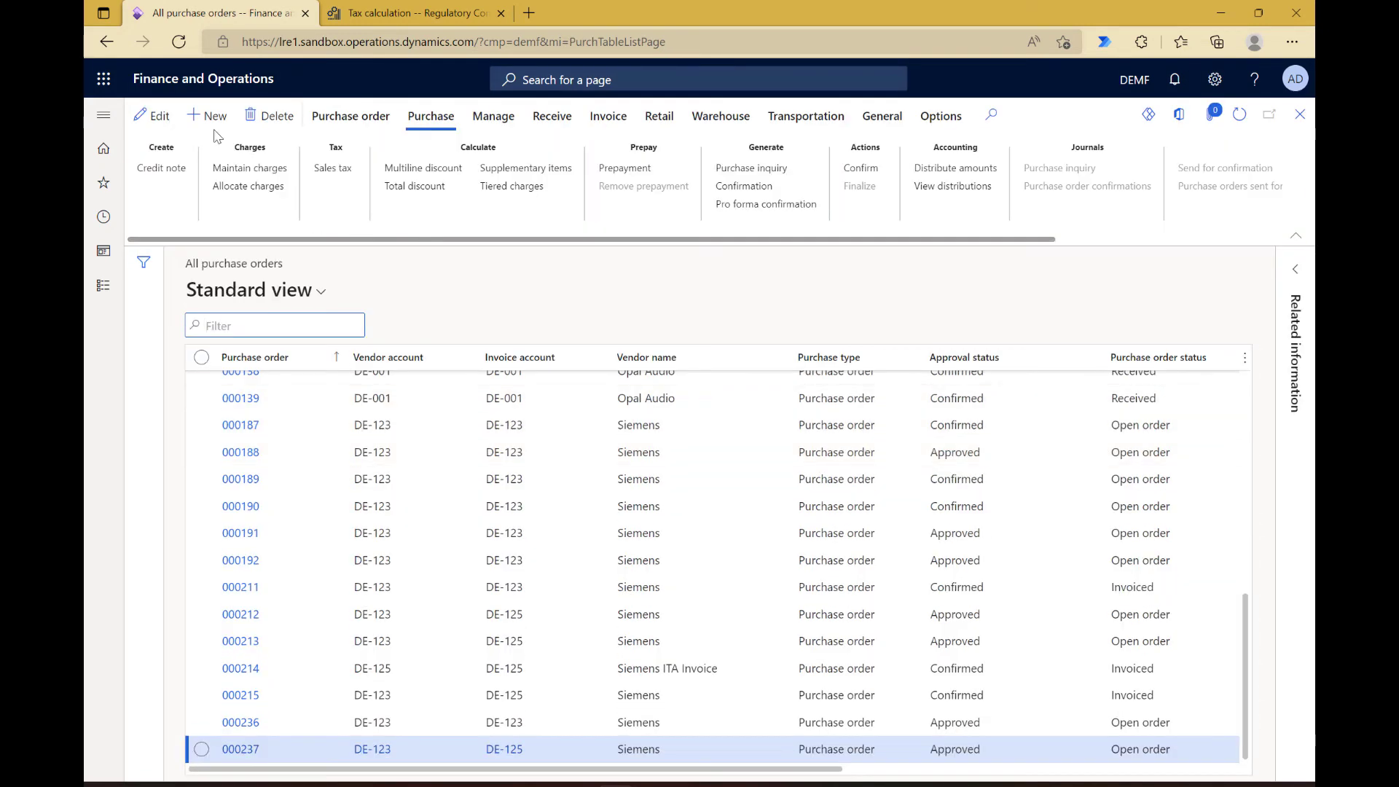
{"action": "left_click", "coordinate": [206, 119]}
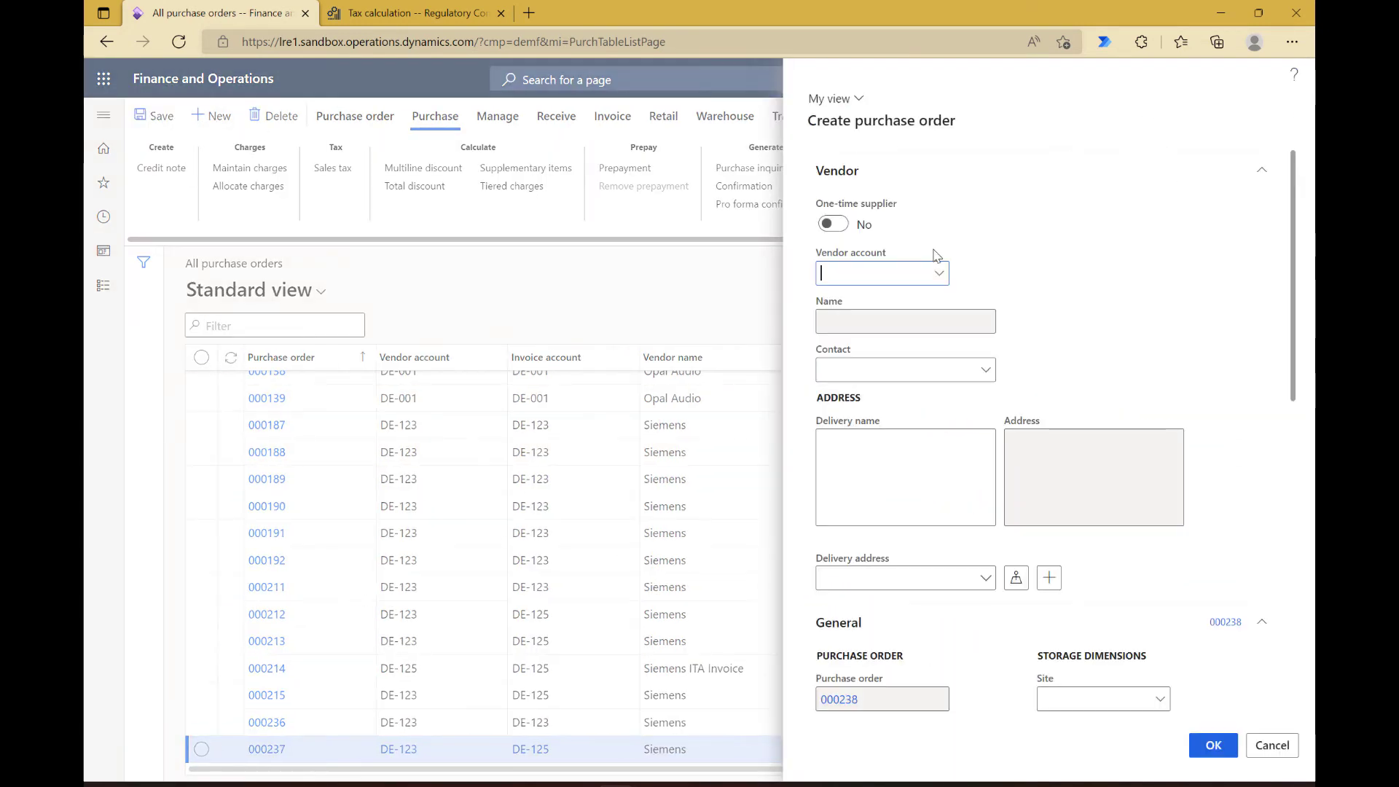
{"action": "type", "text": "de-123"}
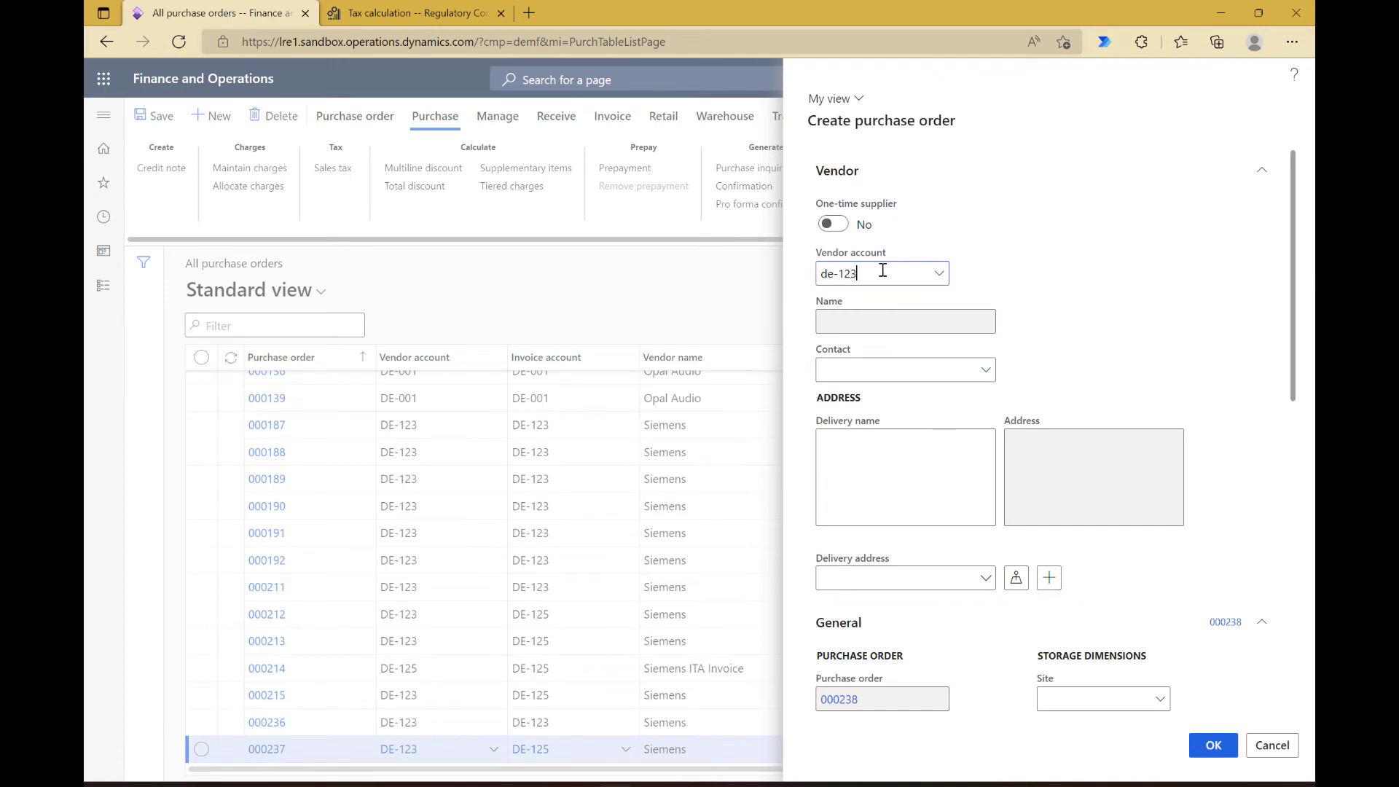
{"action": "key", "text": "Tab"}
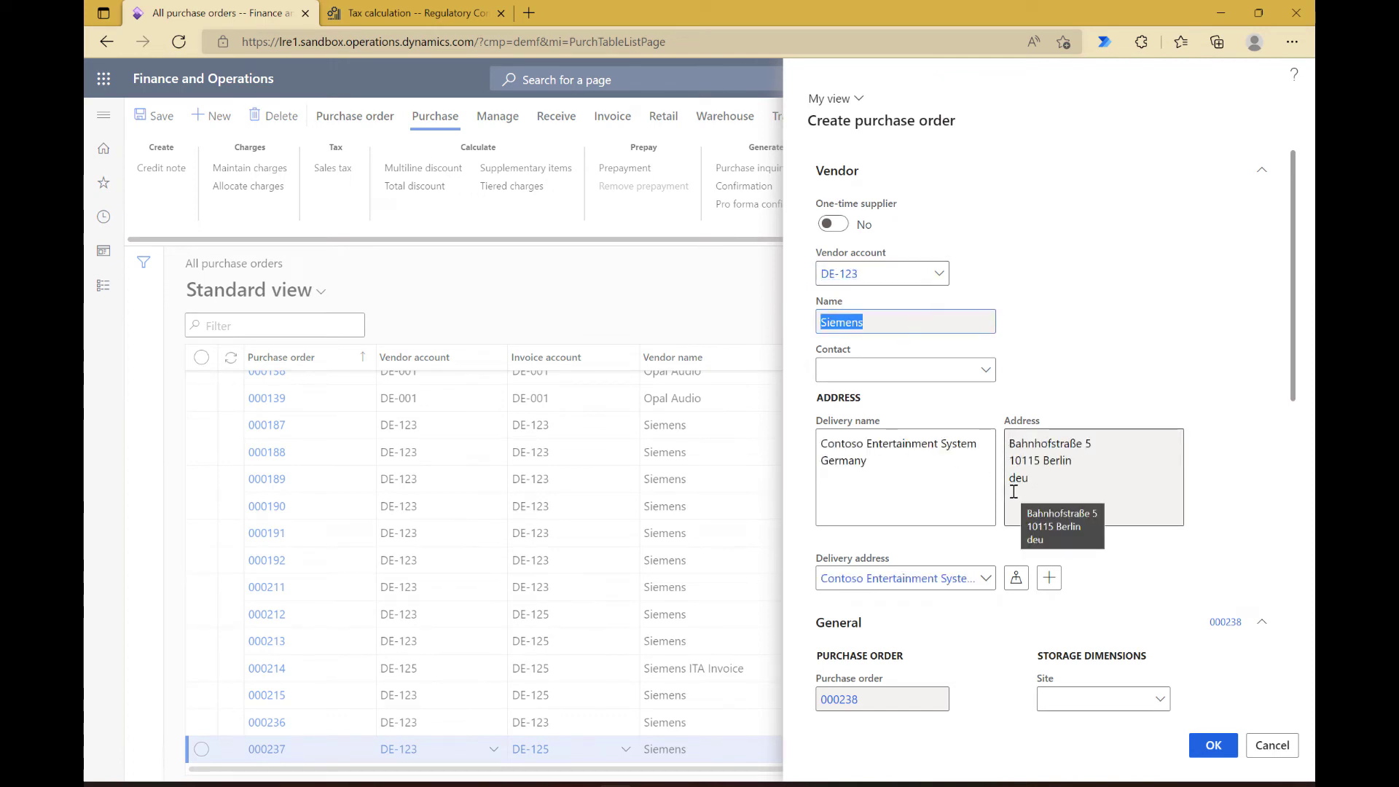
Step: Set the purchase order's site to 1 and warehouse to 11, review its tax settings and create the order
{"action": "scroll", "coordinate": [1071, 519], "scroll_direction": "down", "scroll_amount": 3}
{"action": "left_click", "coordinate": [1069, 481]}
{"action": "type", "text": "1"}
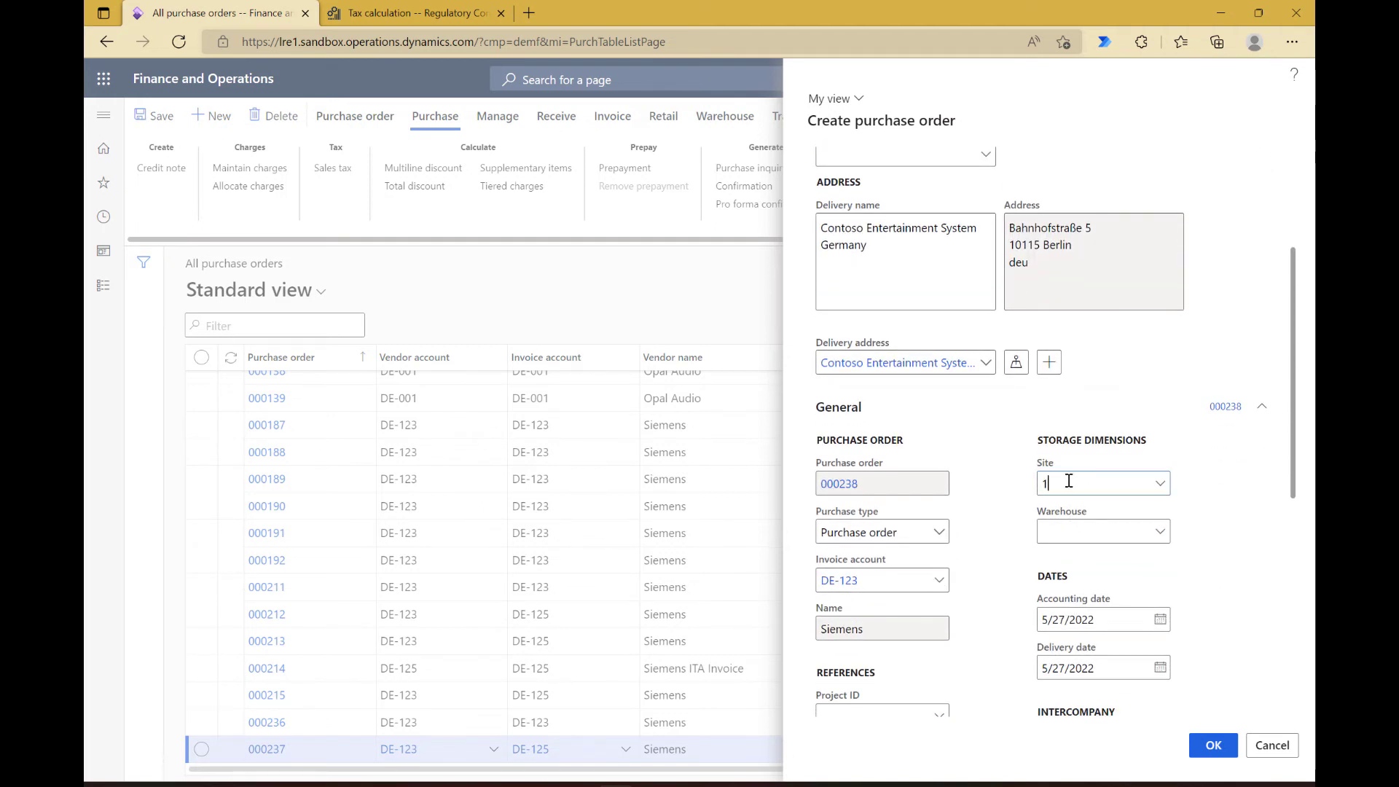
{"action": "key", "text": "Tab"}
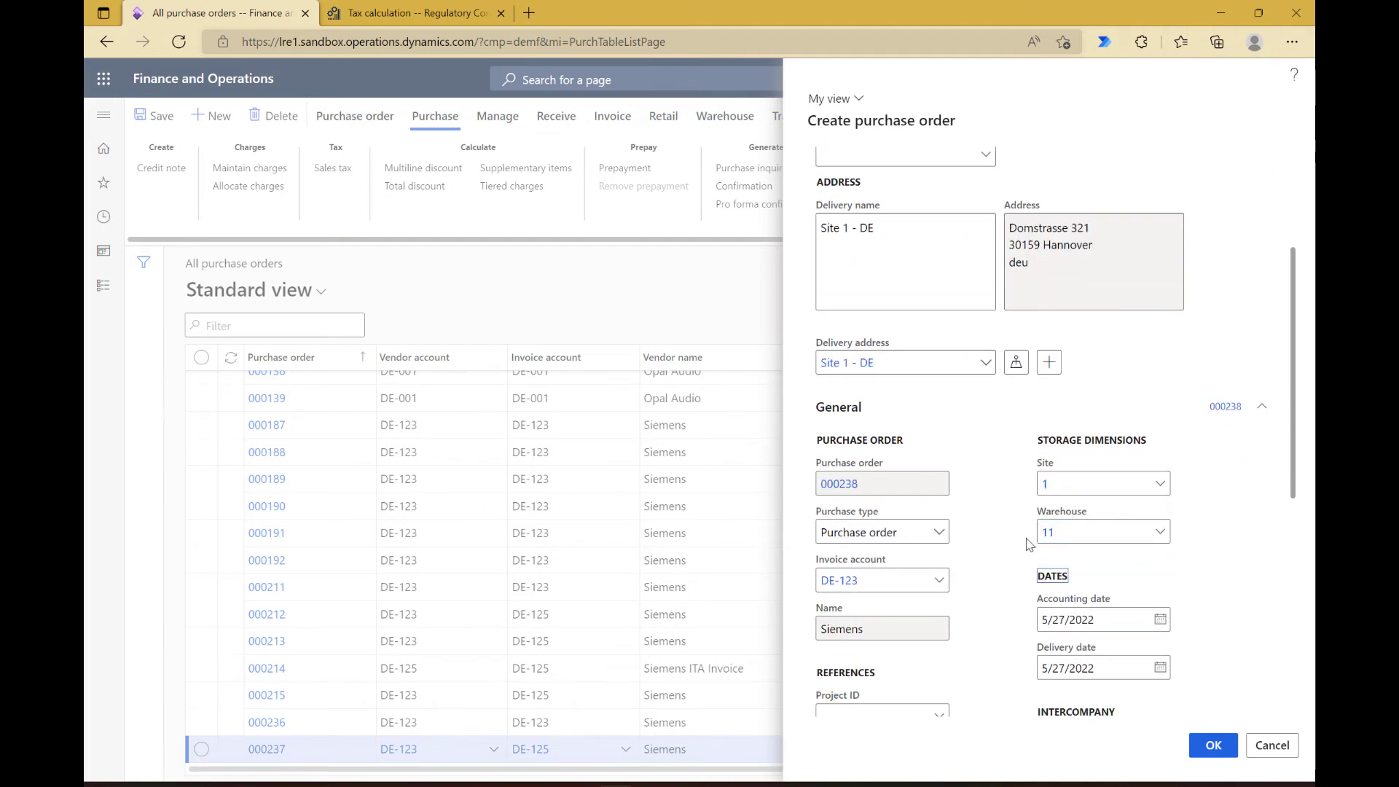
{"action": "scroll", "coordinate": [1151, 596], "scroll_direction": "down", "scroll_amount": 3}
{"action": "scroll", "coordinate": [1149, 596], "scroll_direction": "down", "scroll_amount": 3}
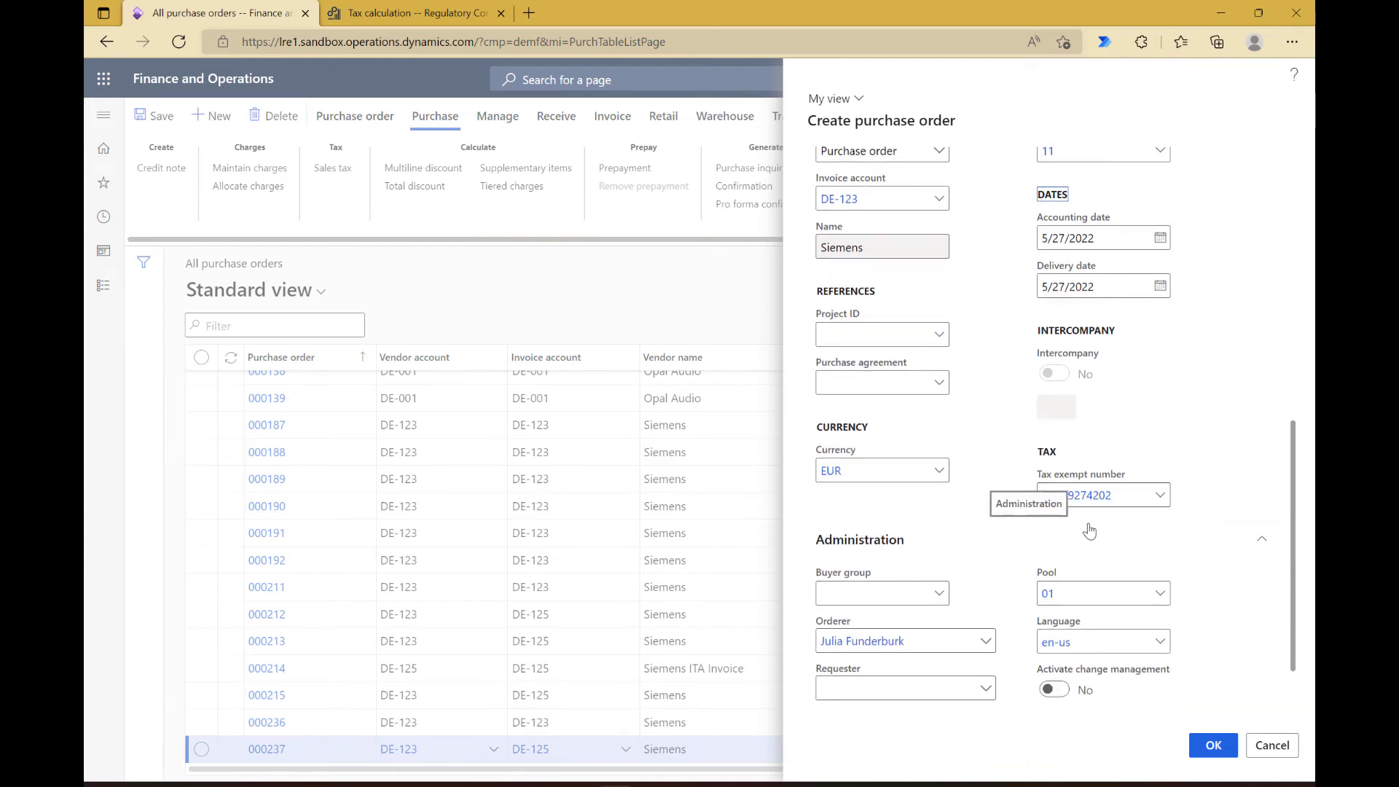
{"action": "left_click", "coordinate": [1209, 749]}
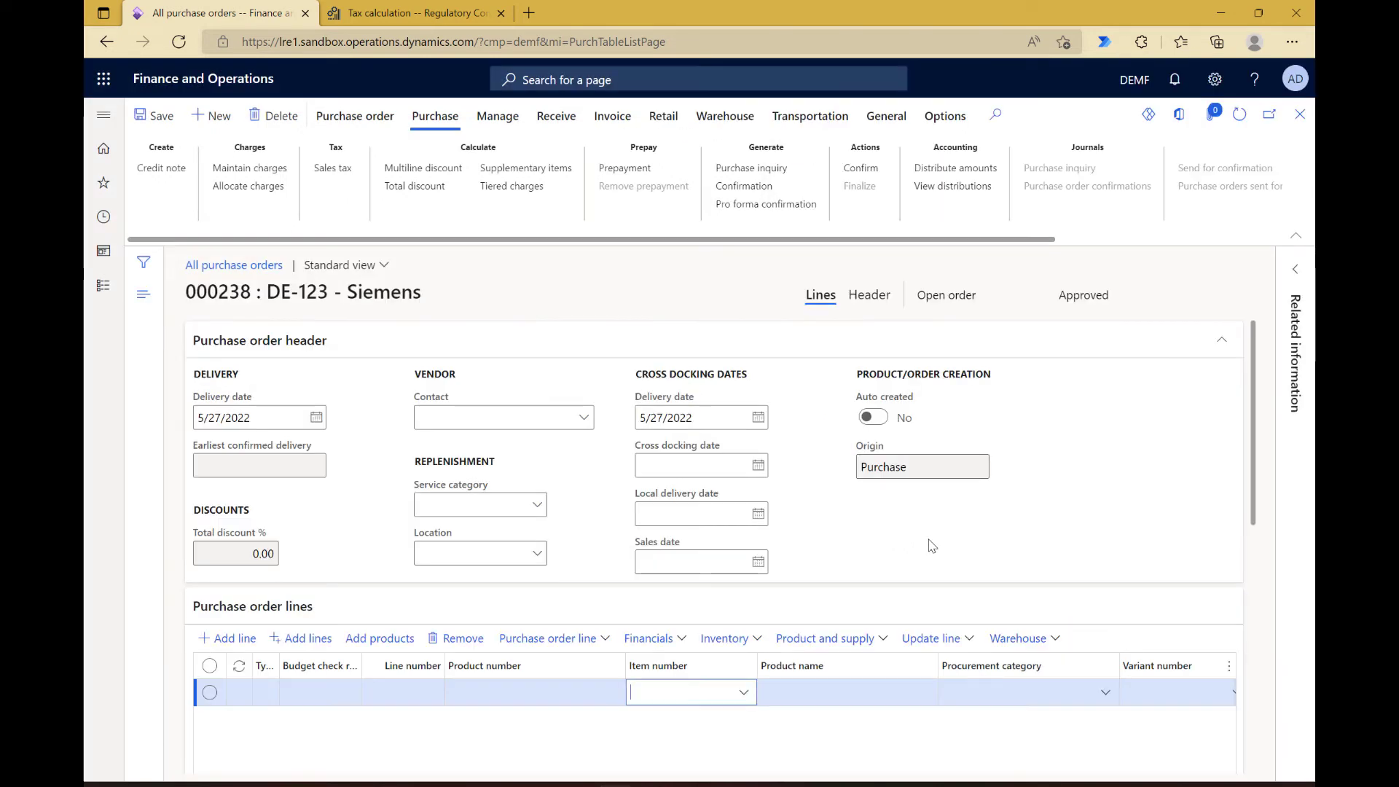
Step: Enter item D0001 on the purchase order's first line and show the line's item sales tax group details
{"action": "type", "text": "d0001"}
{"action": "key", "text": "Tab"}
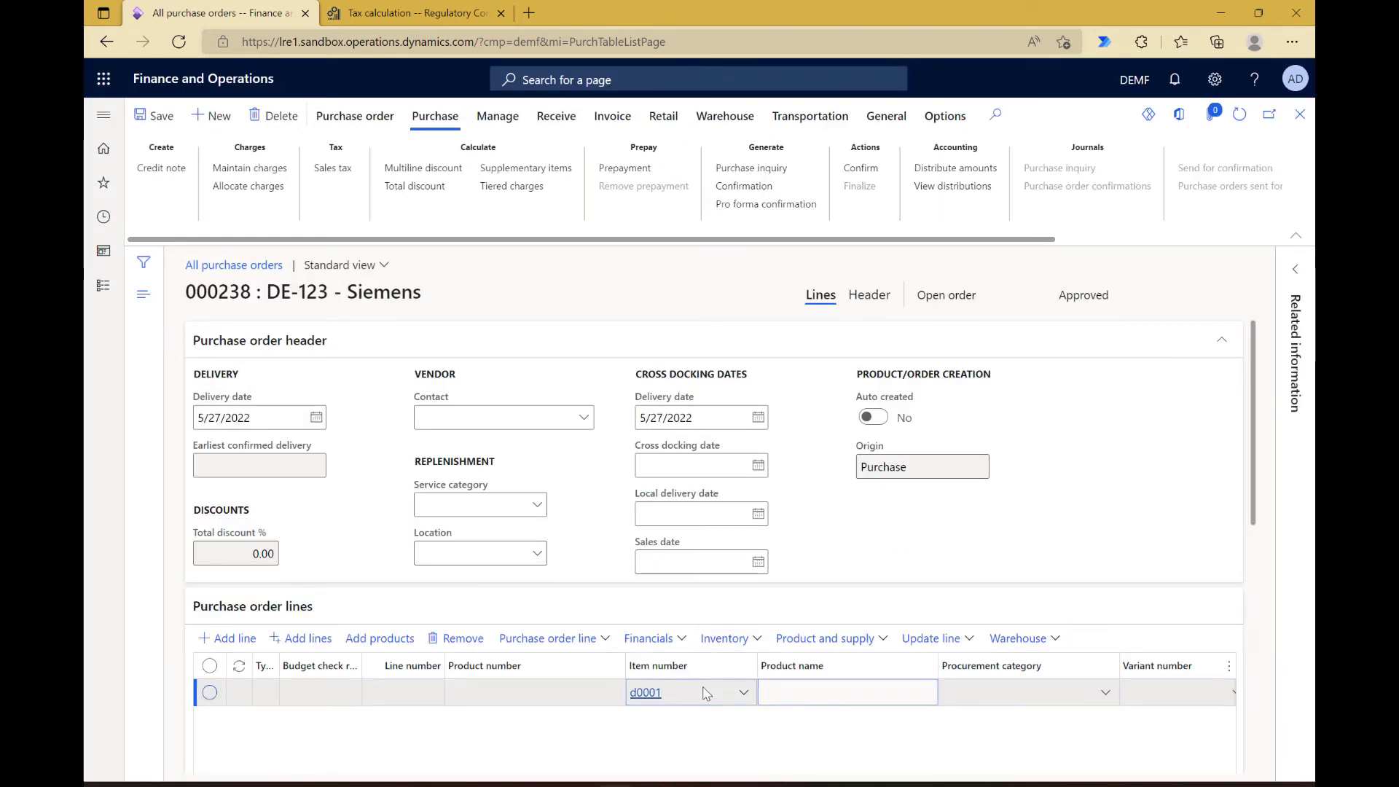
{"action": "scroll", "coordinate": [1028, 526], "scroll_direction": "down", "scroll_amount": 8}
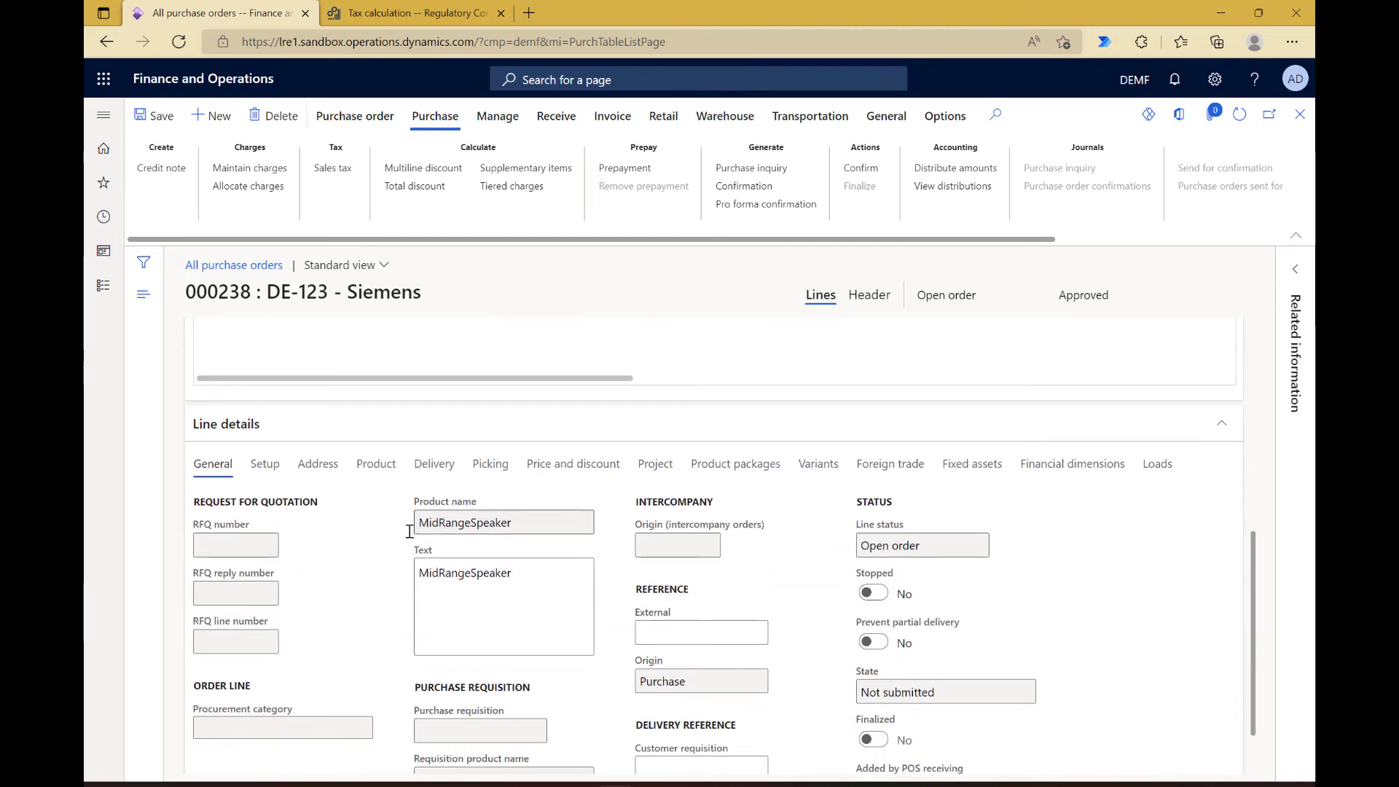
{"action": "left_click", "coordinate": [264, 464]}
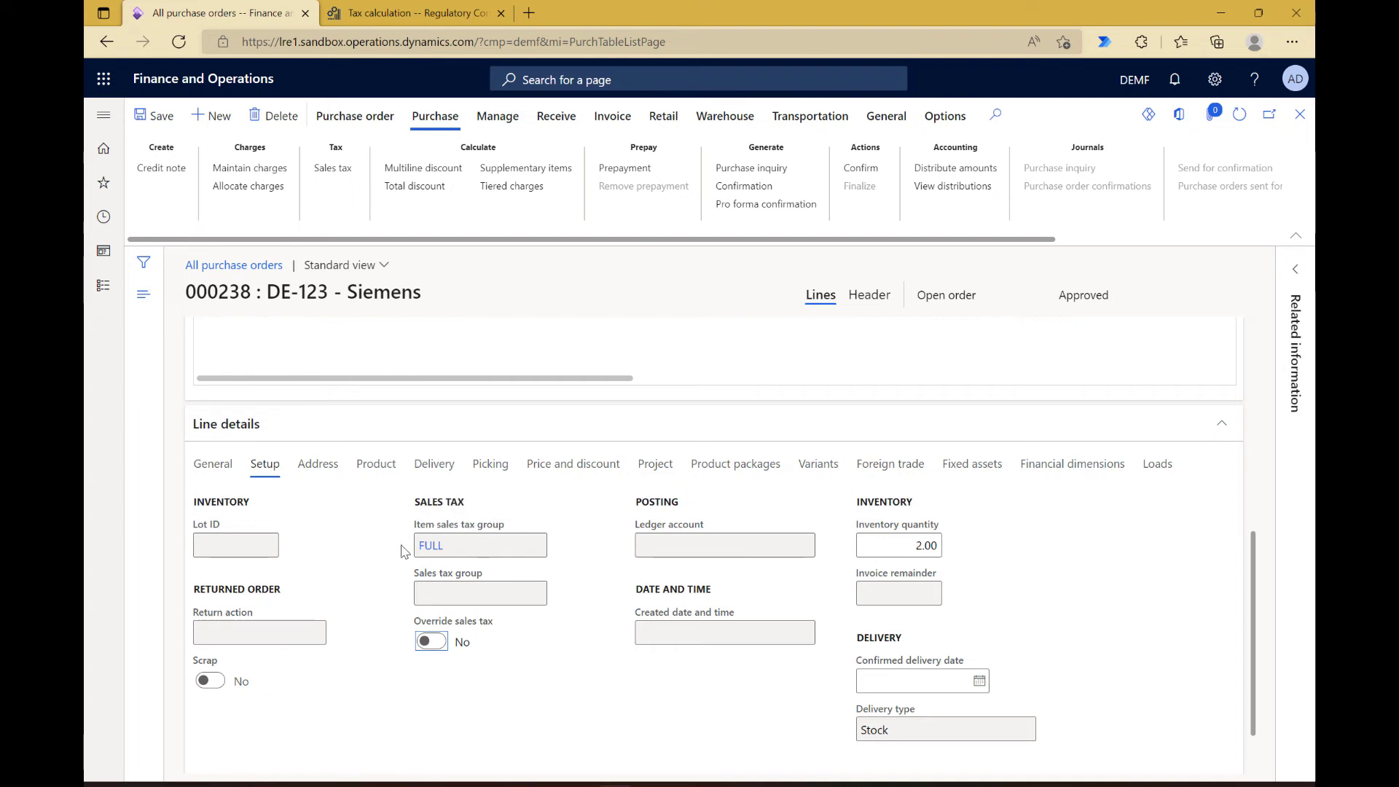
{"action": "mouse_move", "coordinate": [476, 555]}
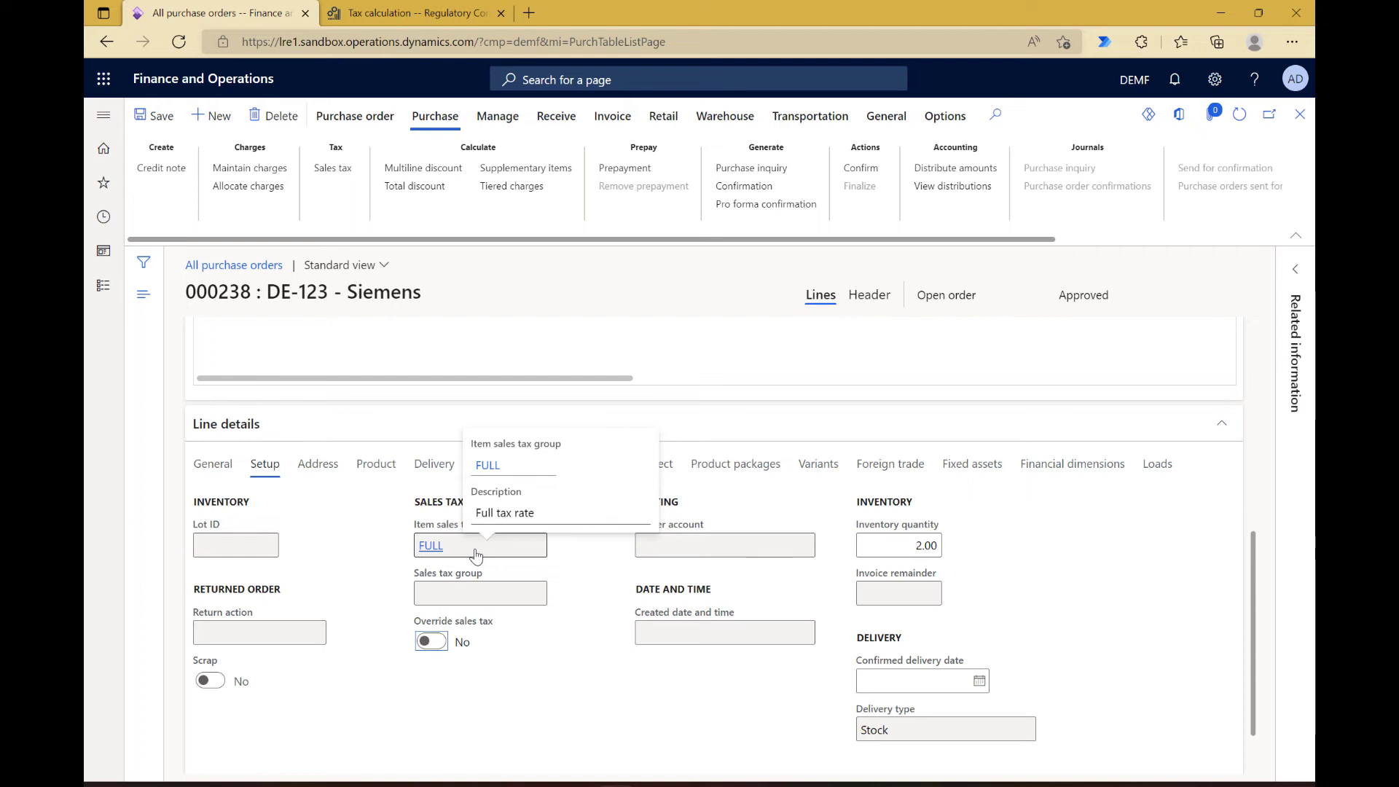
Step: Check the purchase order's calculated sales tax transactions
{"action": "left_click", "coordinate": [339, 174]}
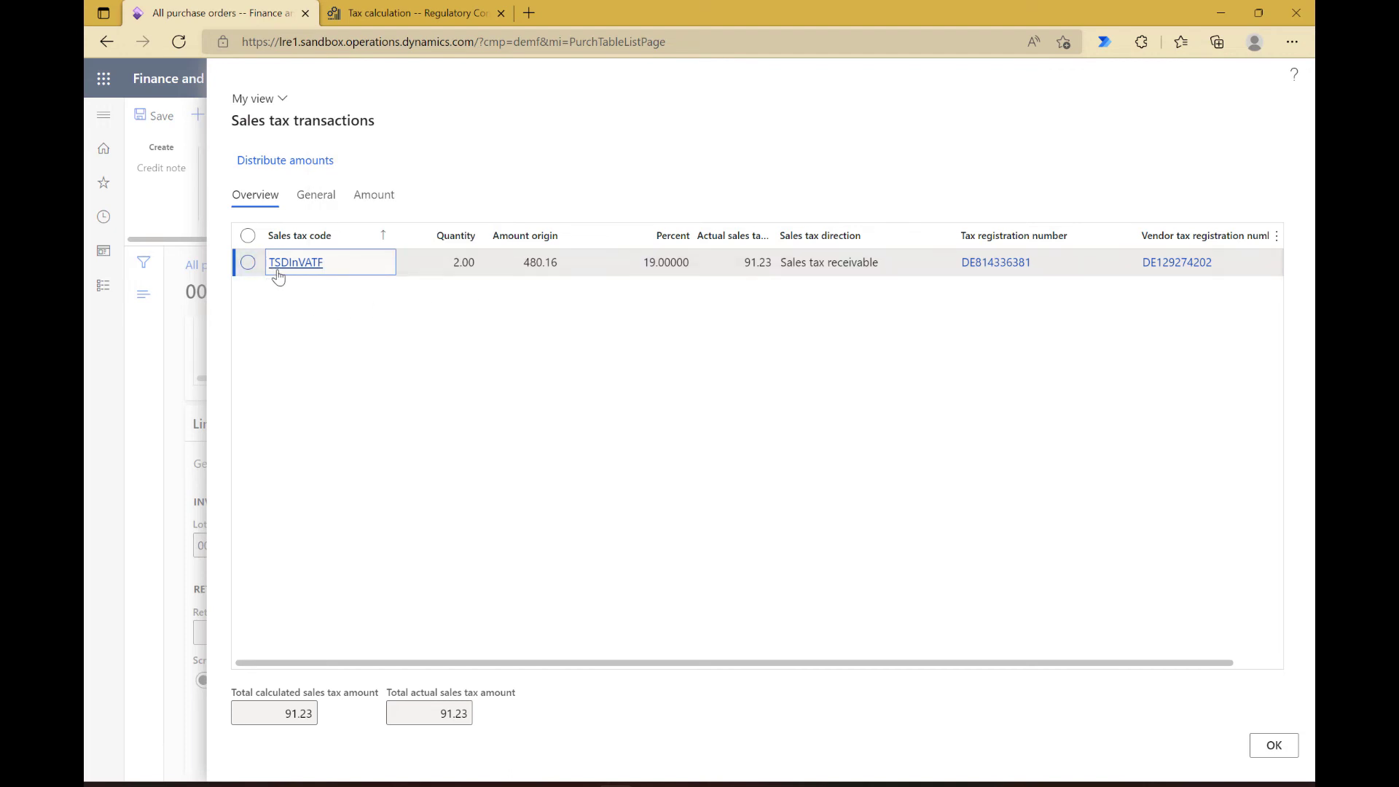
{"action": "mouse_move", "coordinate": [277, 273]}
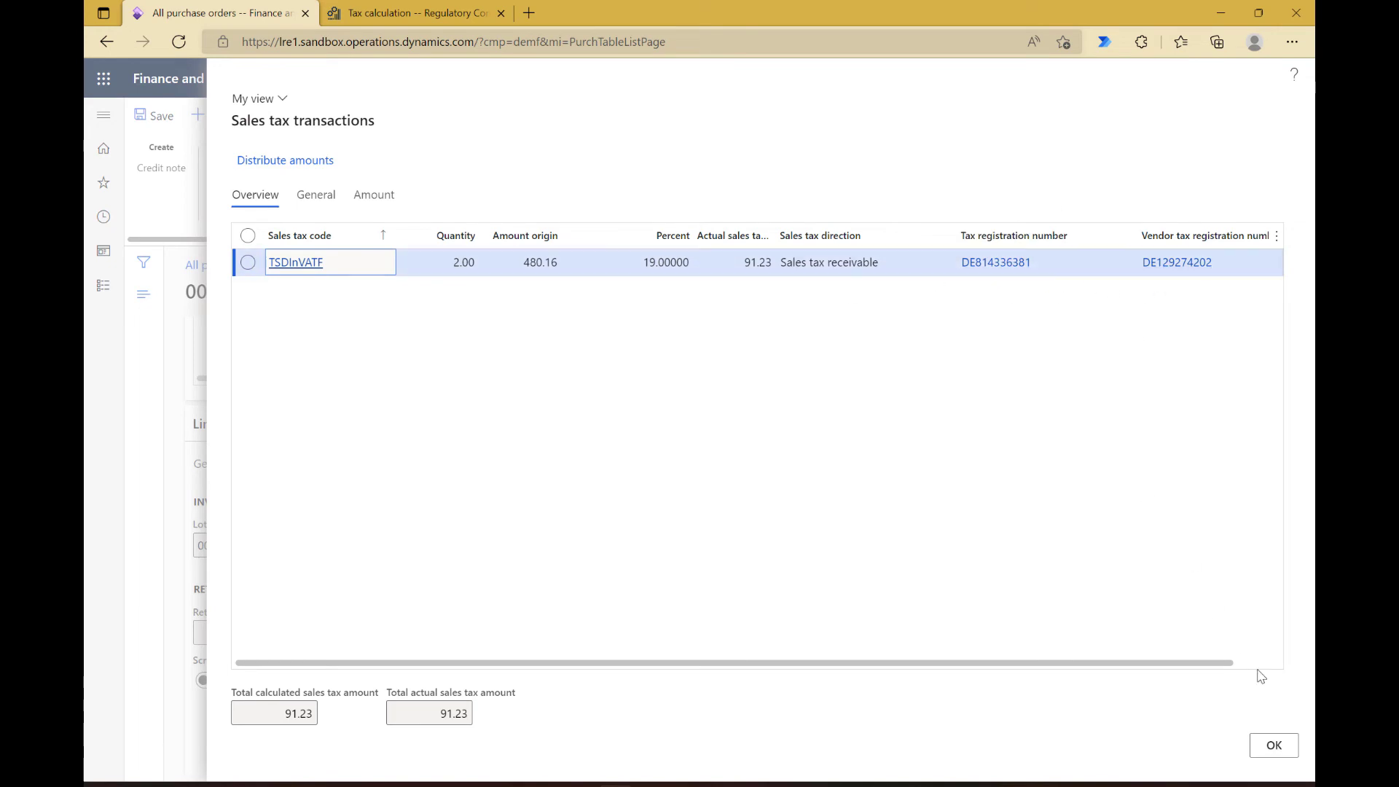
{"action": "left_click", "coordinate": [1272, 747]}
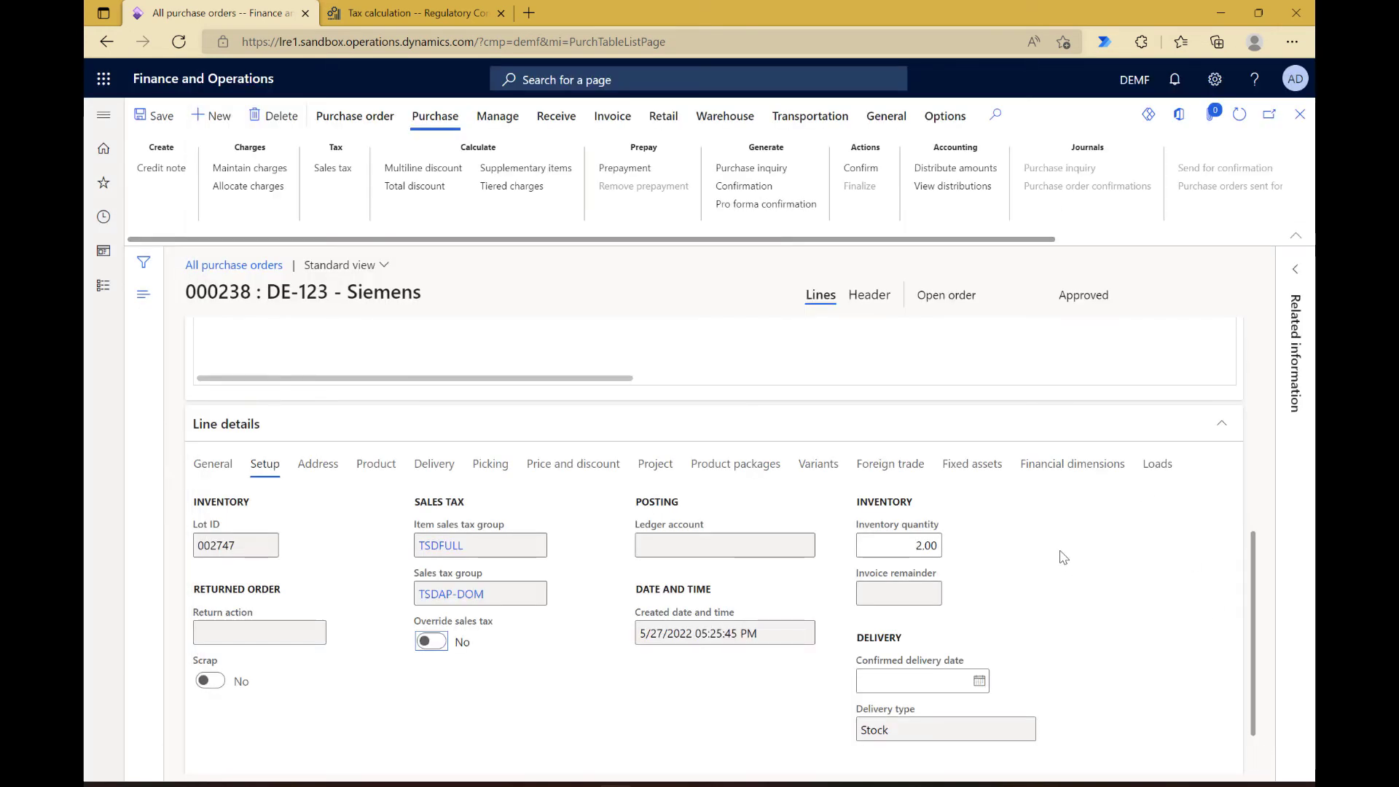
Step: Change the purchase order header's tax exempt number to the vendor's registration for country ITA and recheck the calculated sales tax transactions
{"action": "scroll", "coordinate": [1063, 558], "scroll_direction": "up", "scroll_amount": 3}
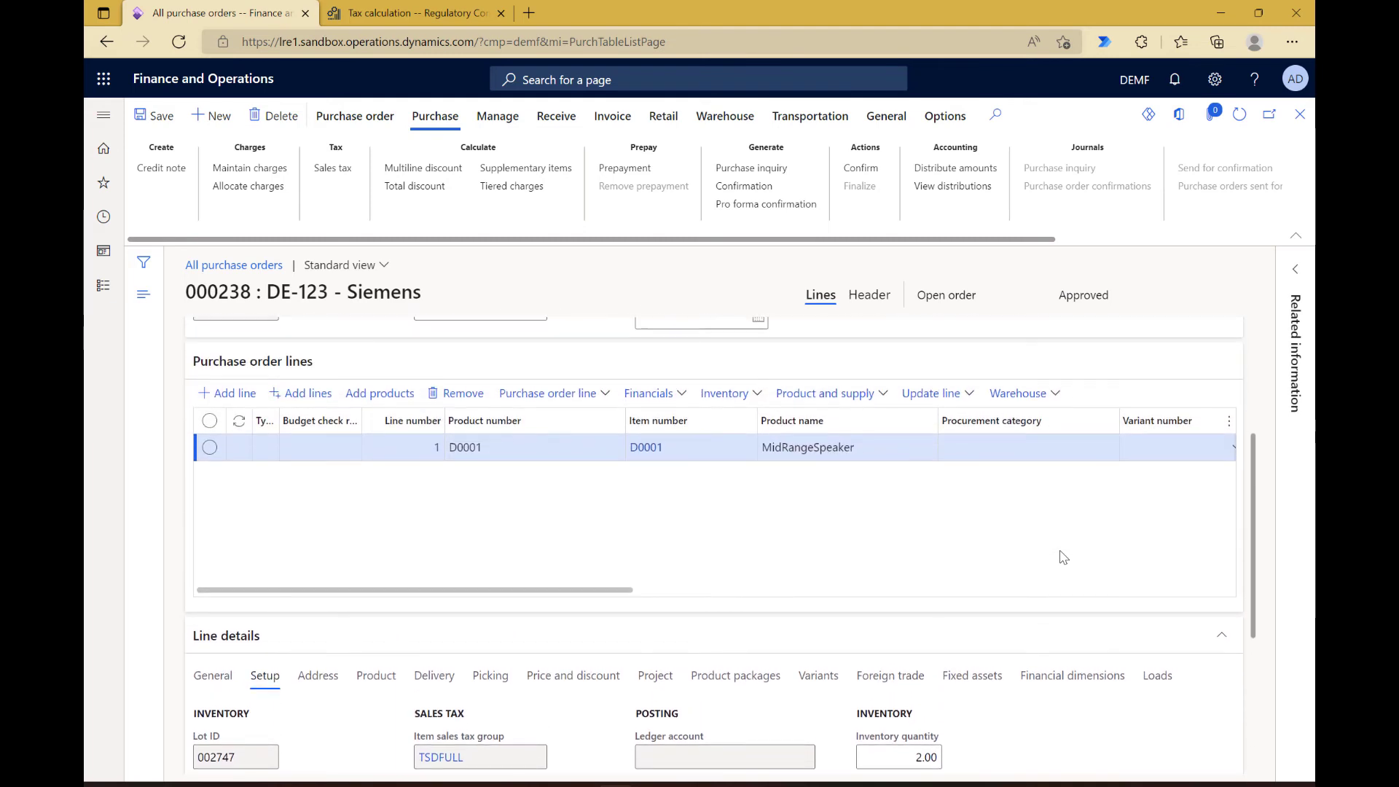
{"action": "scroll", "coordinate": [1063, 558], "scroll_direction": "up", "scroll_amount": 3}
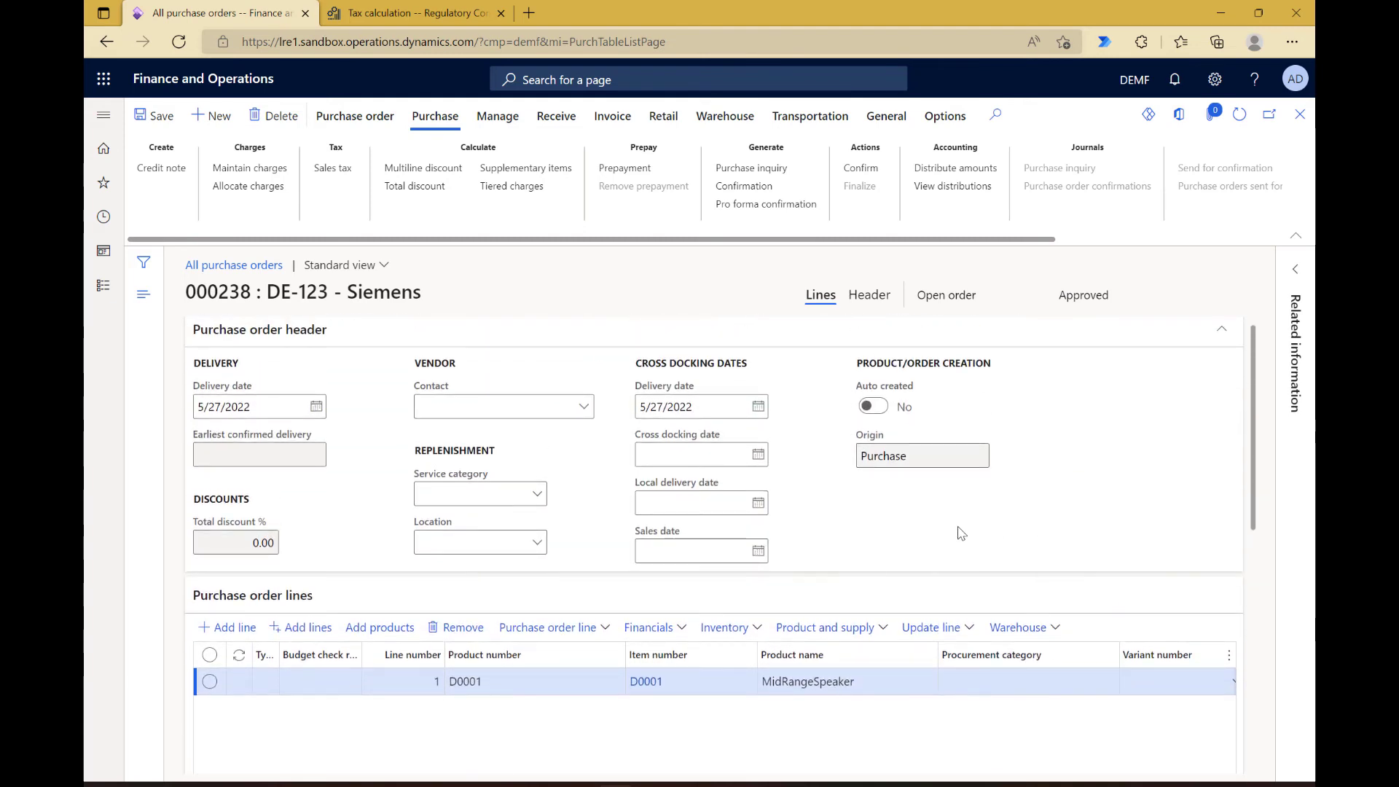
{"action": "left_click", "coordinate": [878, 301]}
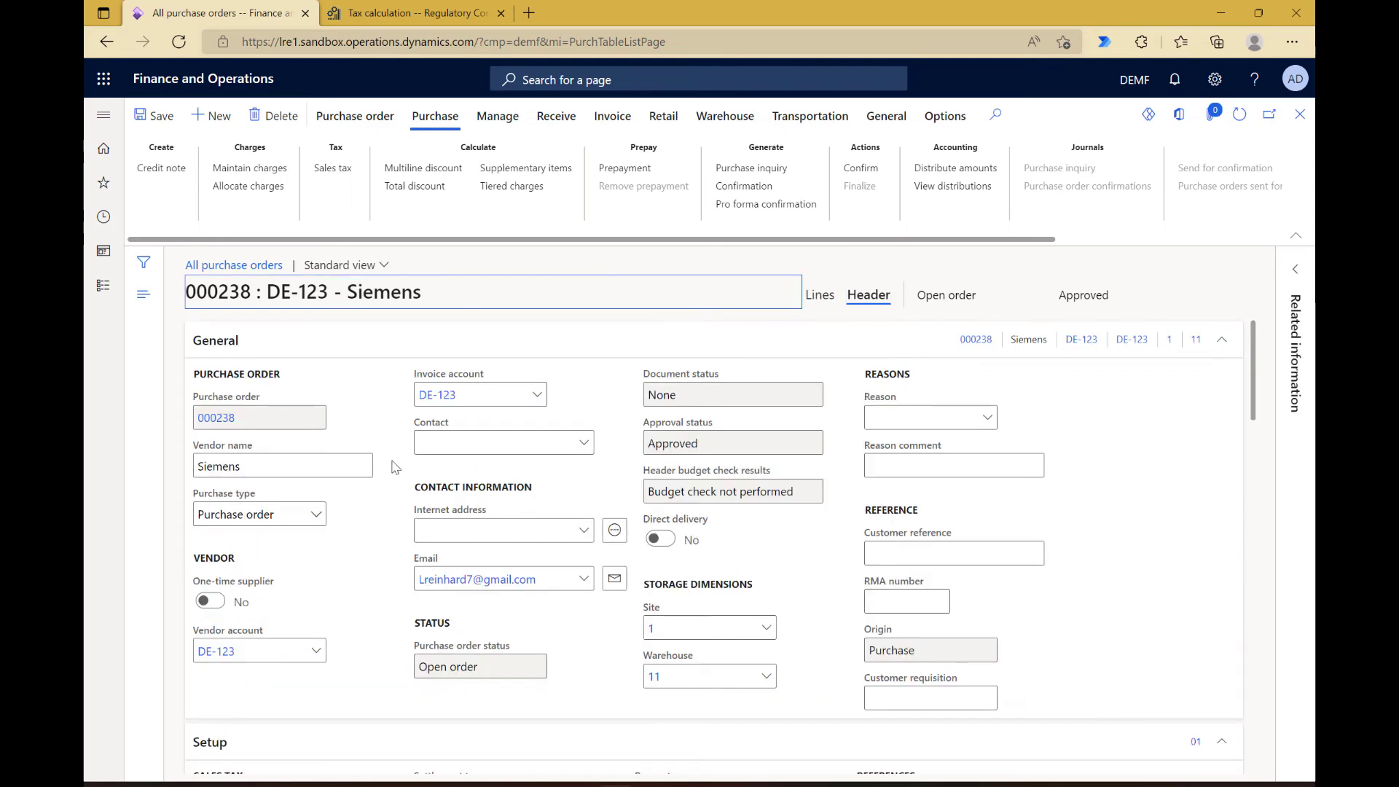
{"action": "scroll", "coordinate": [396, 468], "scroll_direction": "down", "scroll_amount": 5}
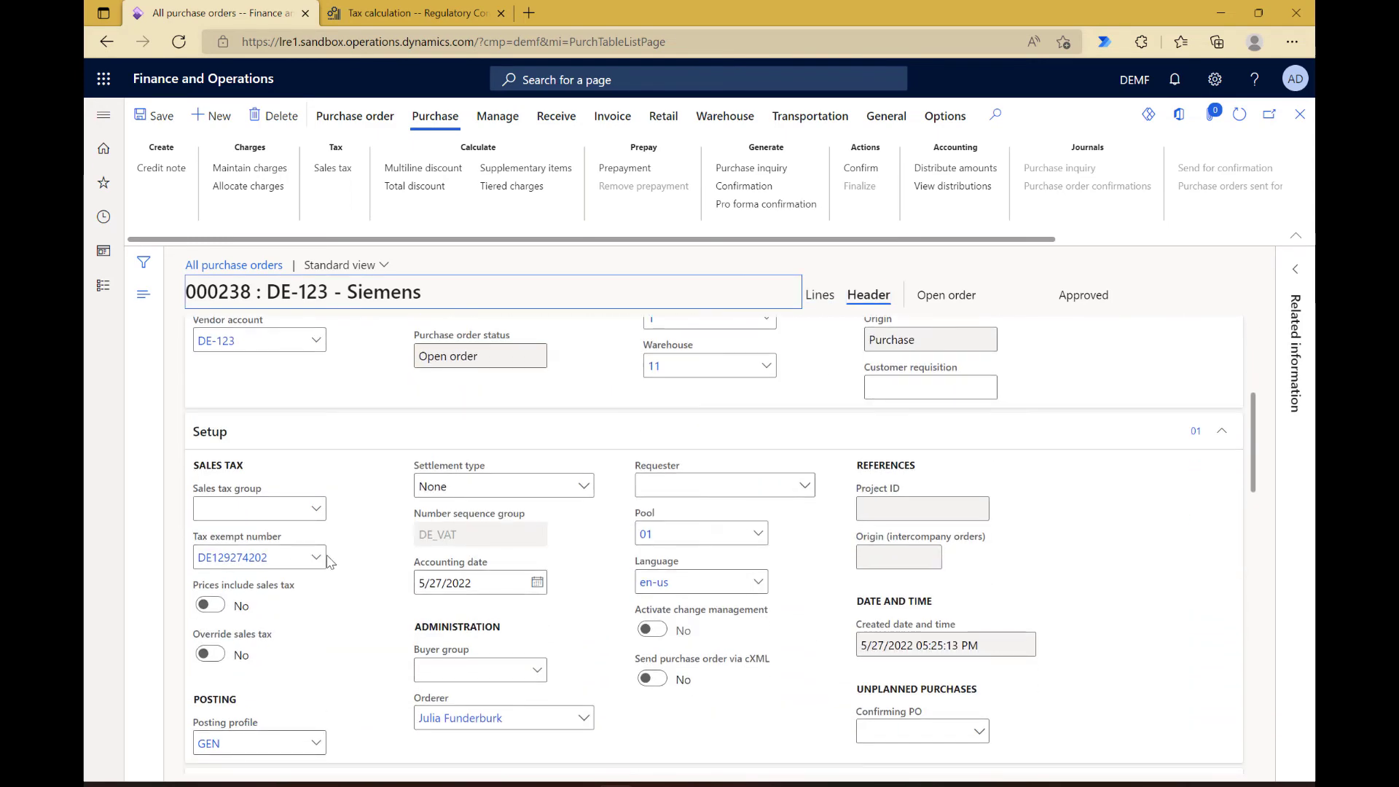
{"action": "left_click", "coordinate": [317, 560]}
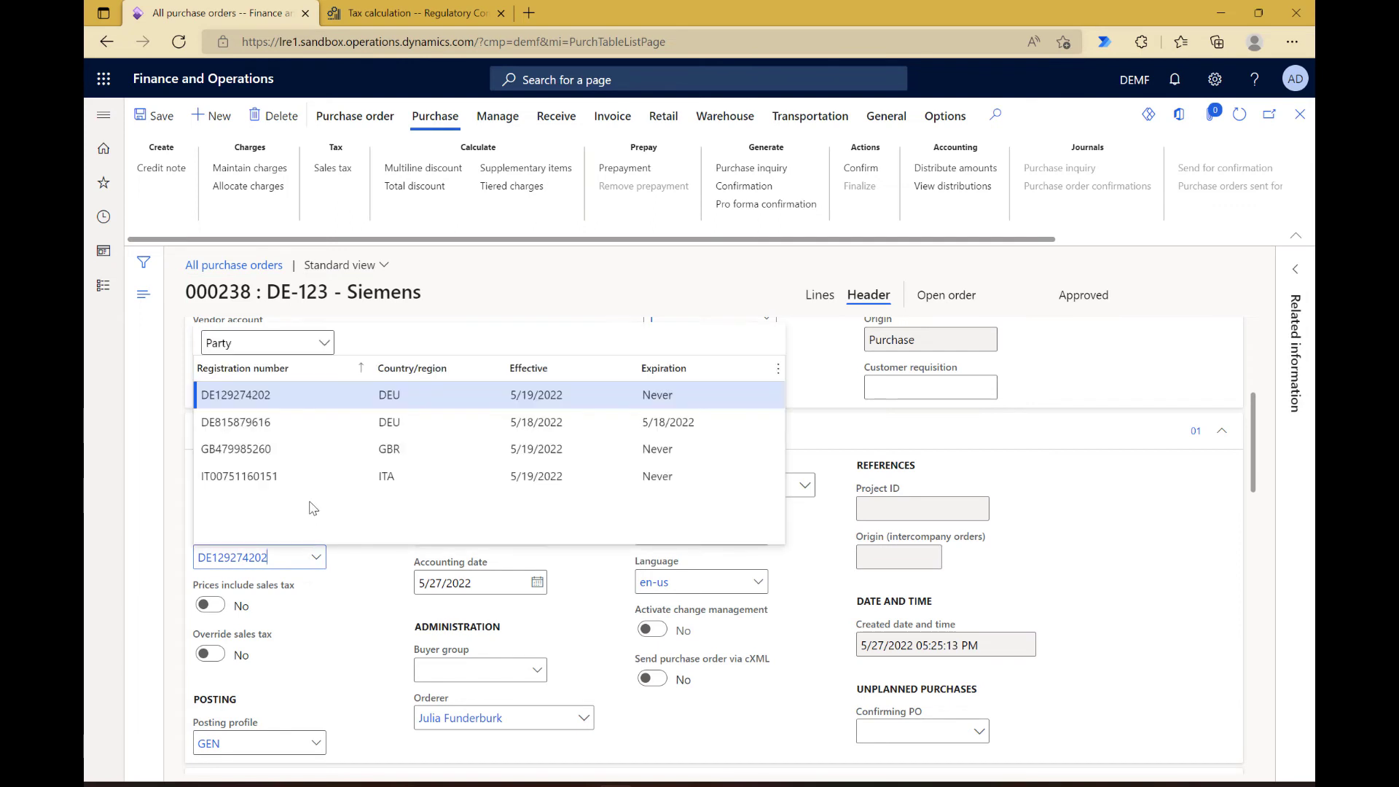
{"action": "left_click", "coordinate": [302, 477]}
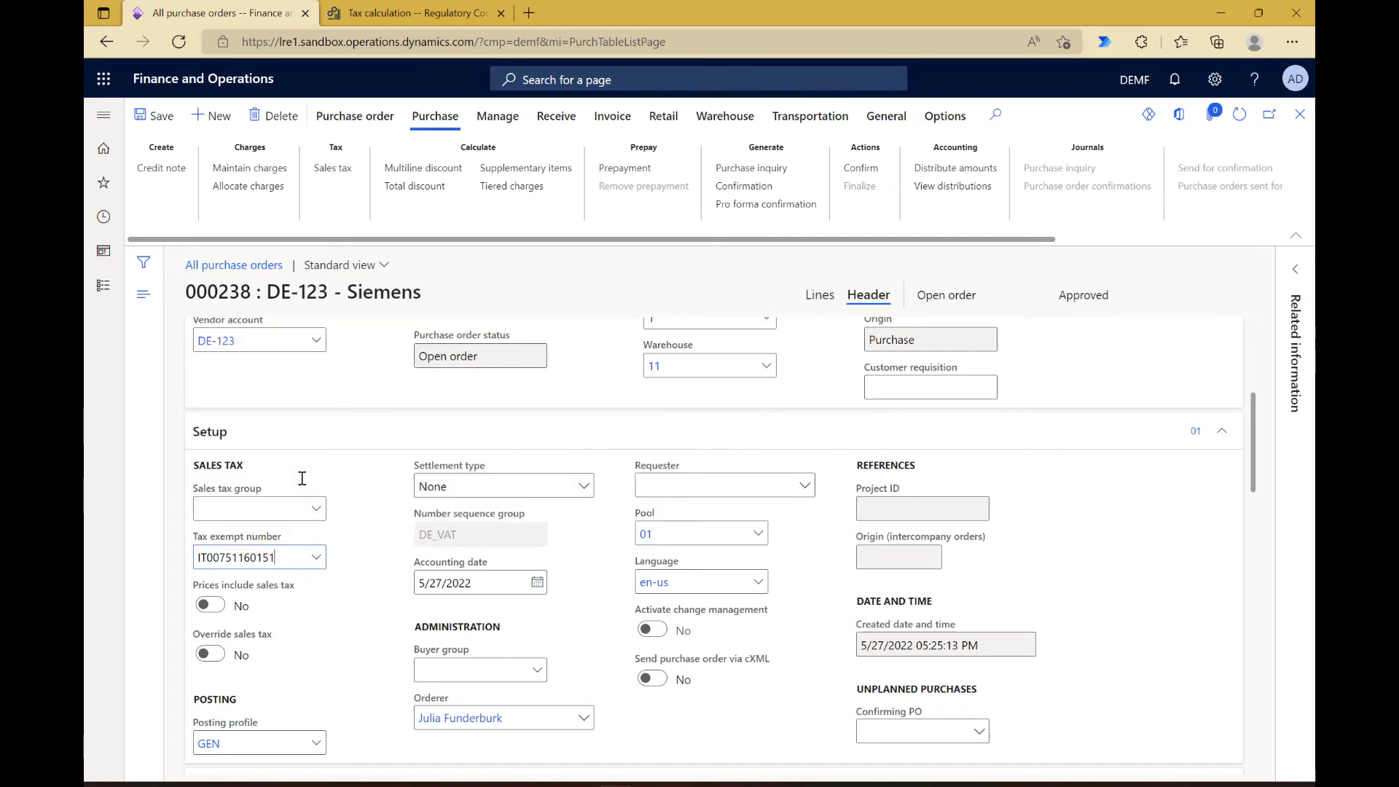
{"action": "left_click", "coordinate": [334, 175]}
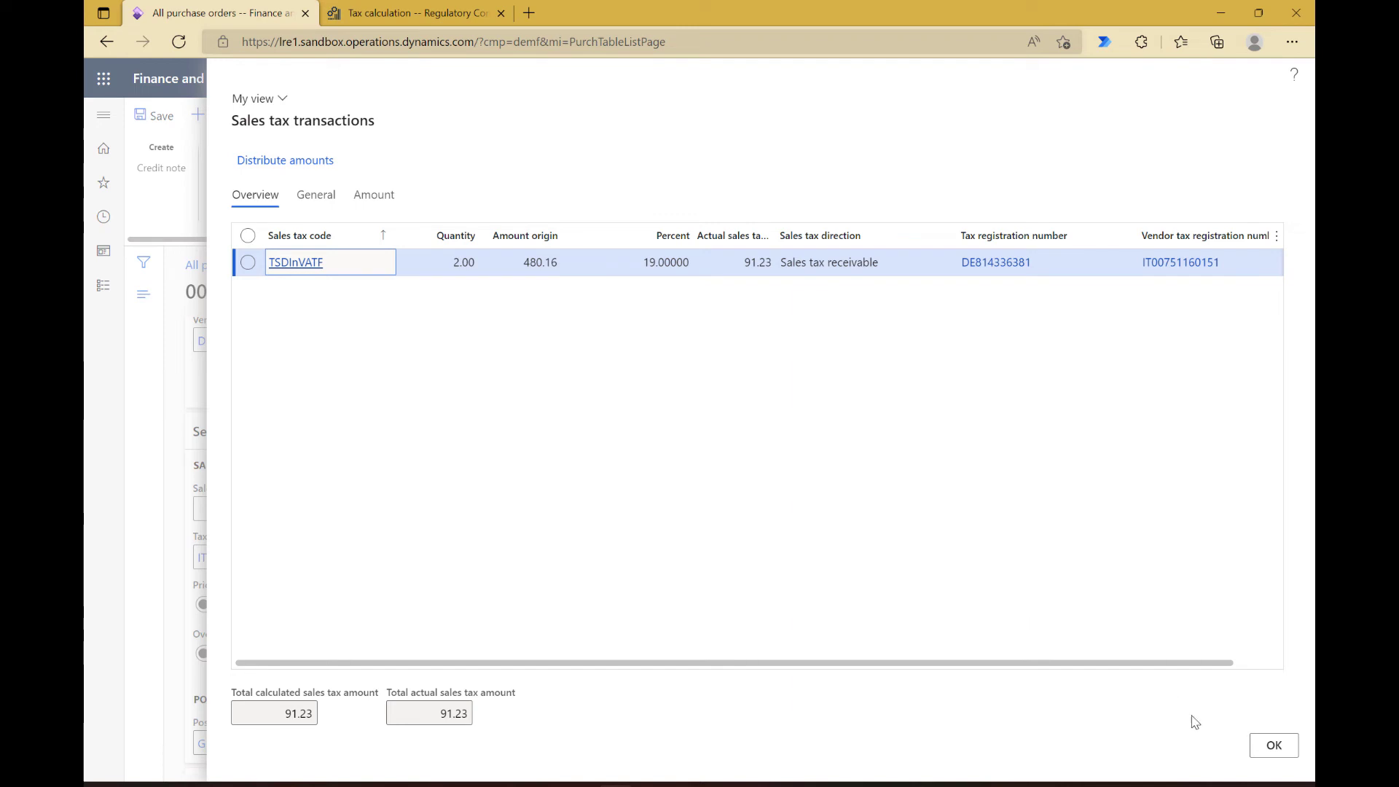
{"action": "left_click", "coordinate": [1274, 744]}
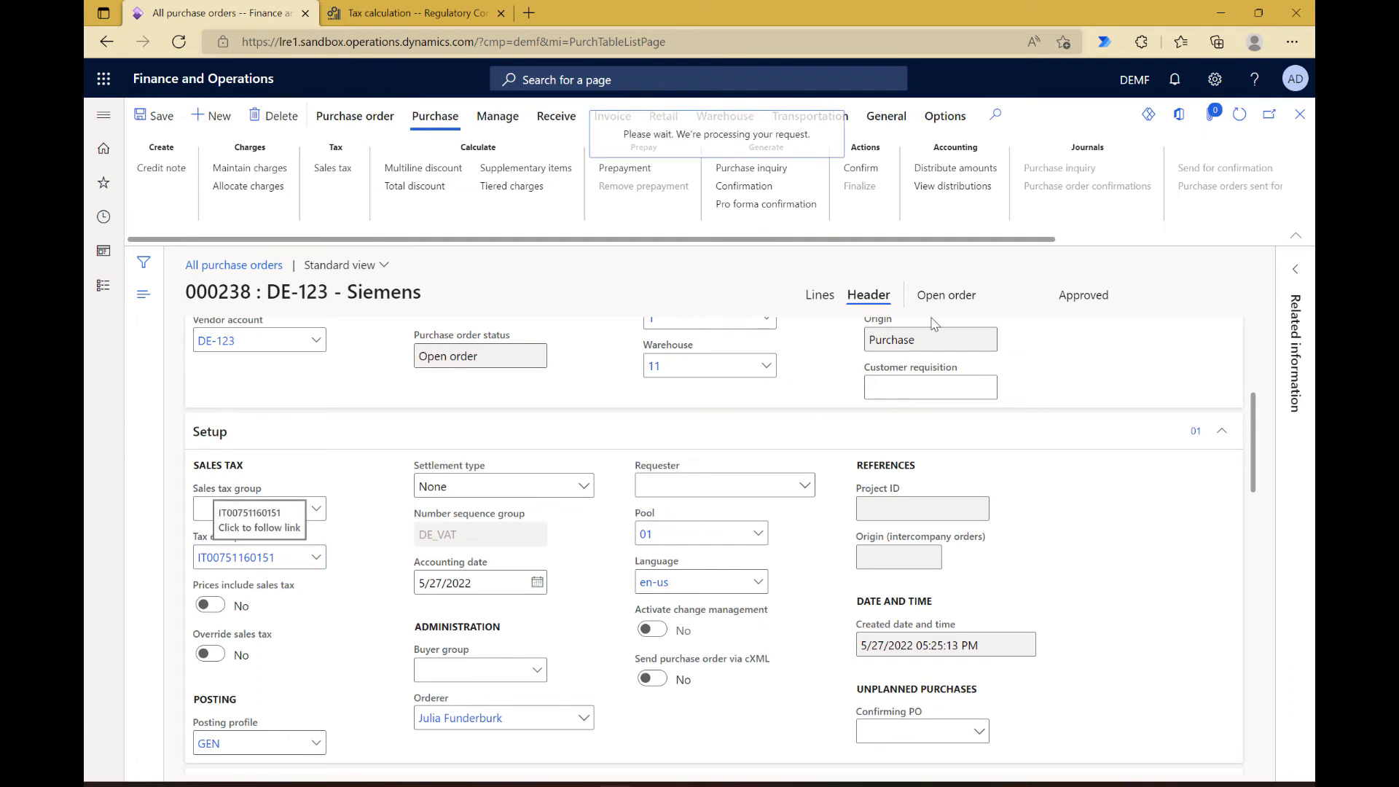
Step: Start a new purchase order for vendor Siemens and change its invoice account to the Siemens ITA Invoice vendor
{"action": "type", "text": "d"}
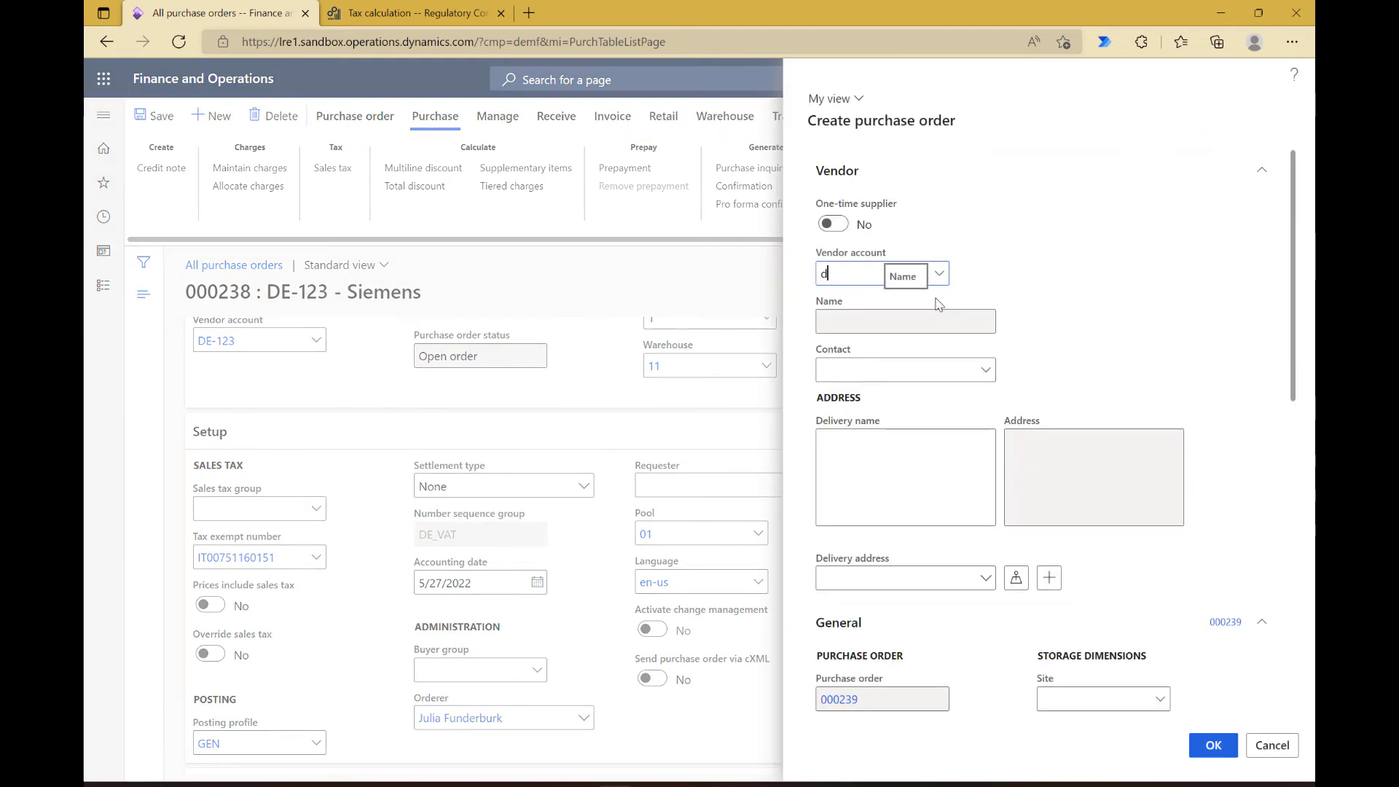
{"action": "type", "text": "e-123"}
{"action": "key", "text": "Tab"}
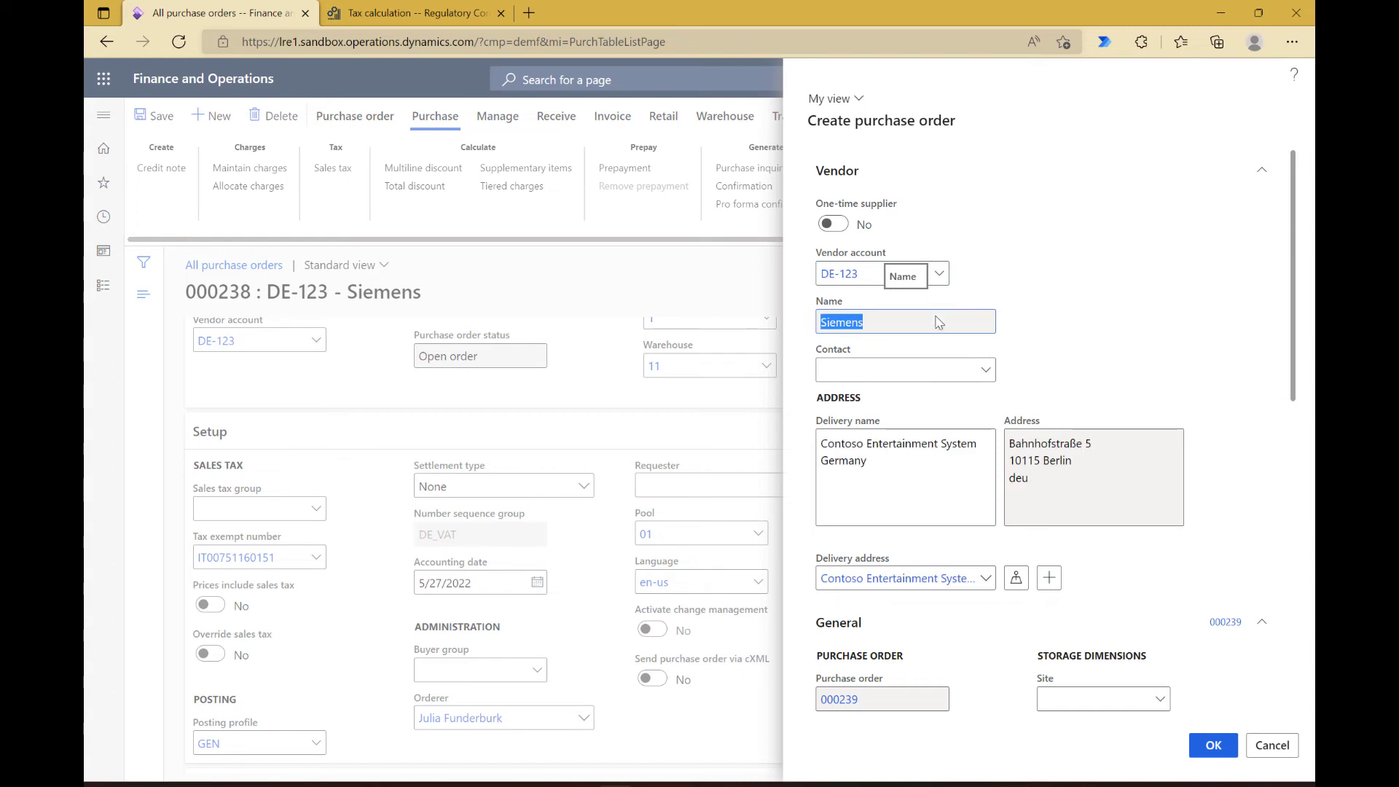
{"action": "scroll", "coordinate": [943, 514], "scroll_direction": "down", "scroll_amount": 3}
{"action": "scroll", "coordinate": [943, 514], "scroll_direction": "down", "scroll_amount": 2}
{"action": "left_click", "coordinate": [902, 478]}
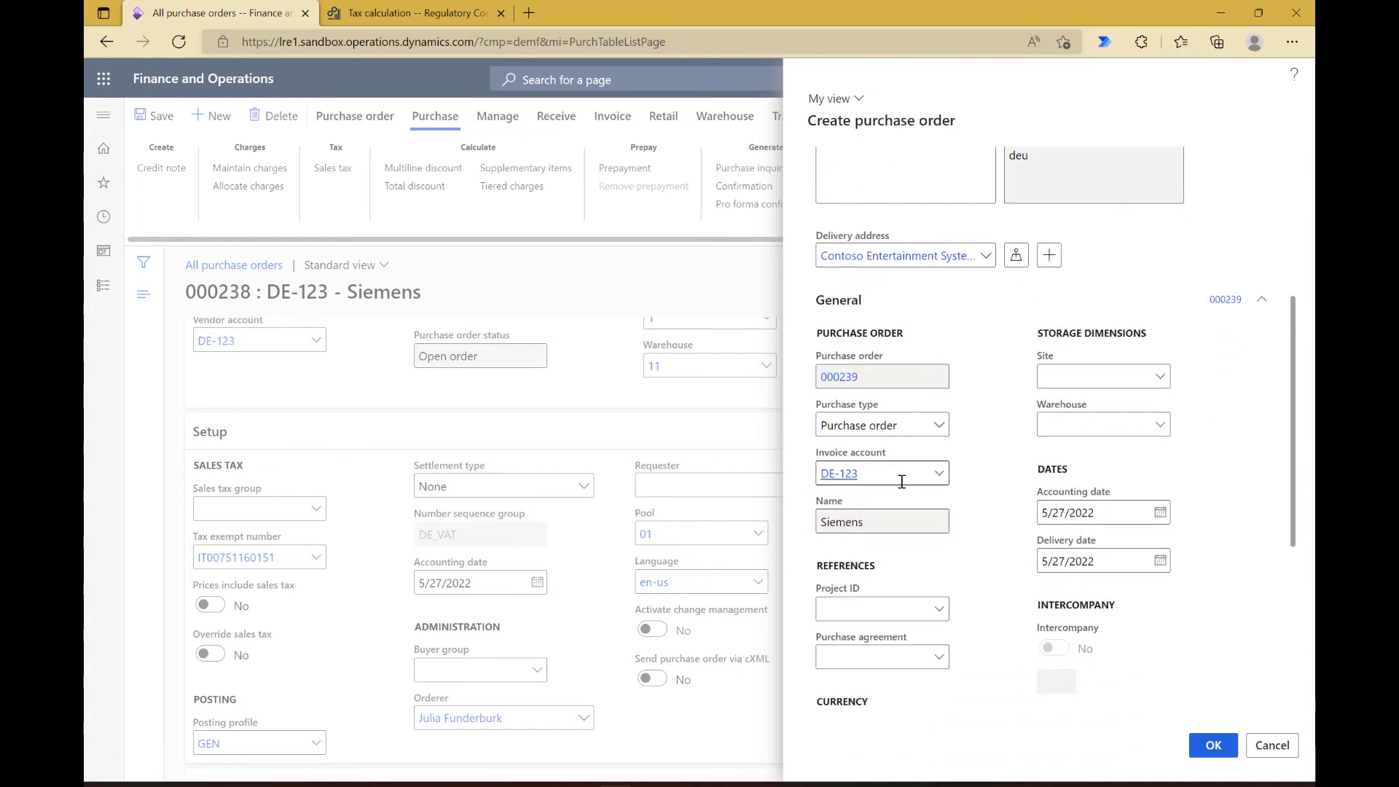
{"action": "key", "text": "BackSpace"}
{"action": "type", "text": "5"}
{"action": "key", "text": "Tab"}
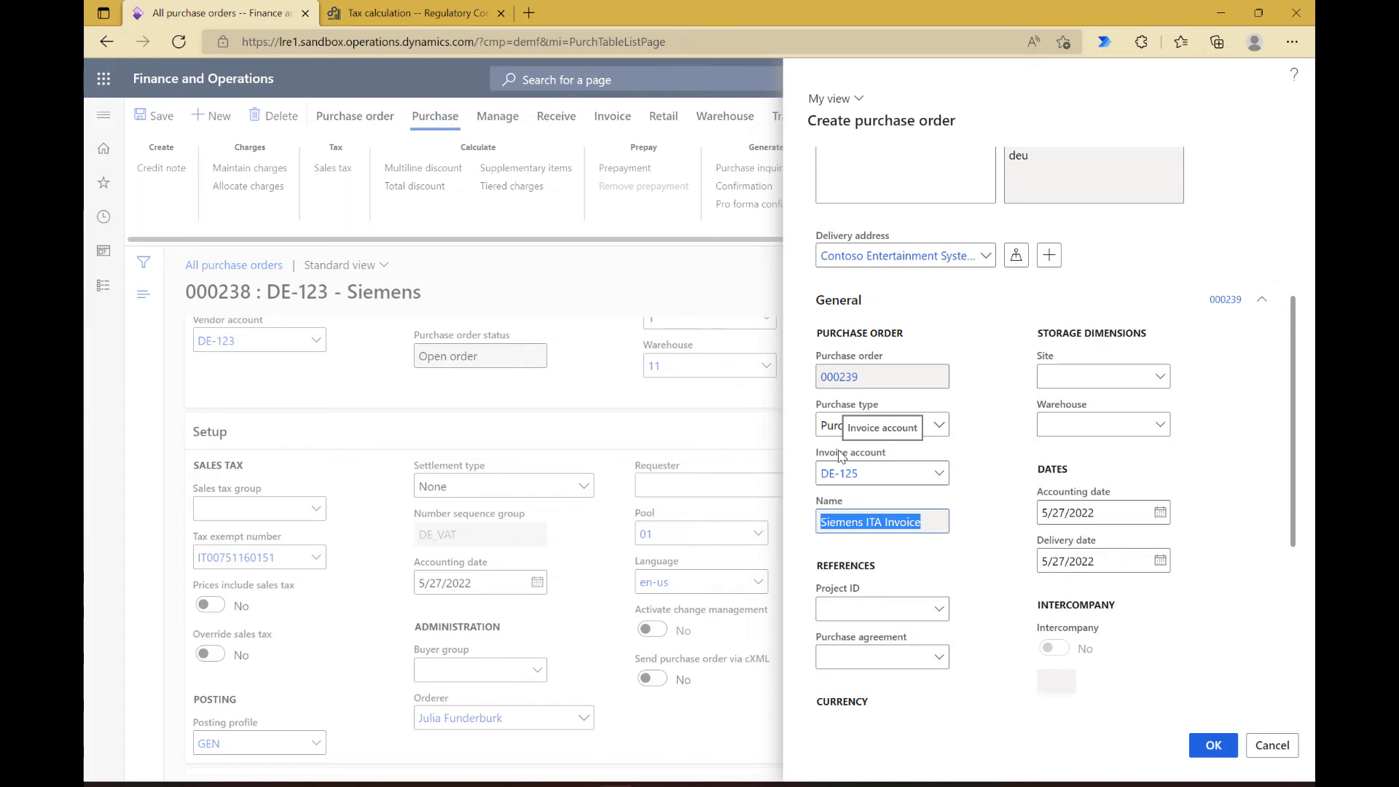
Step: Switch to Regulatory Configuration Service and review the tax group applicability rule for purchases with the Siemens ITA Invoice account
{"action": "left_click", "coordinate": [401, 17]}
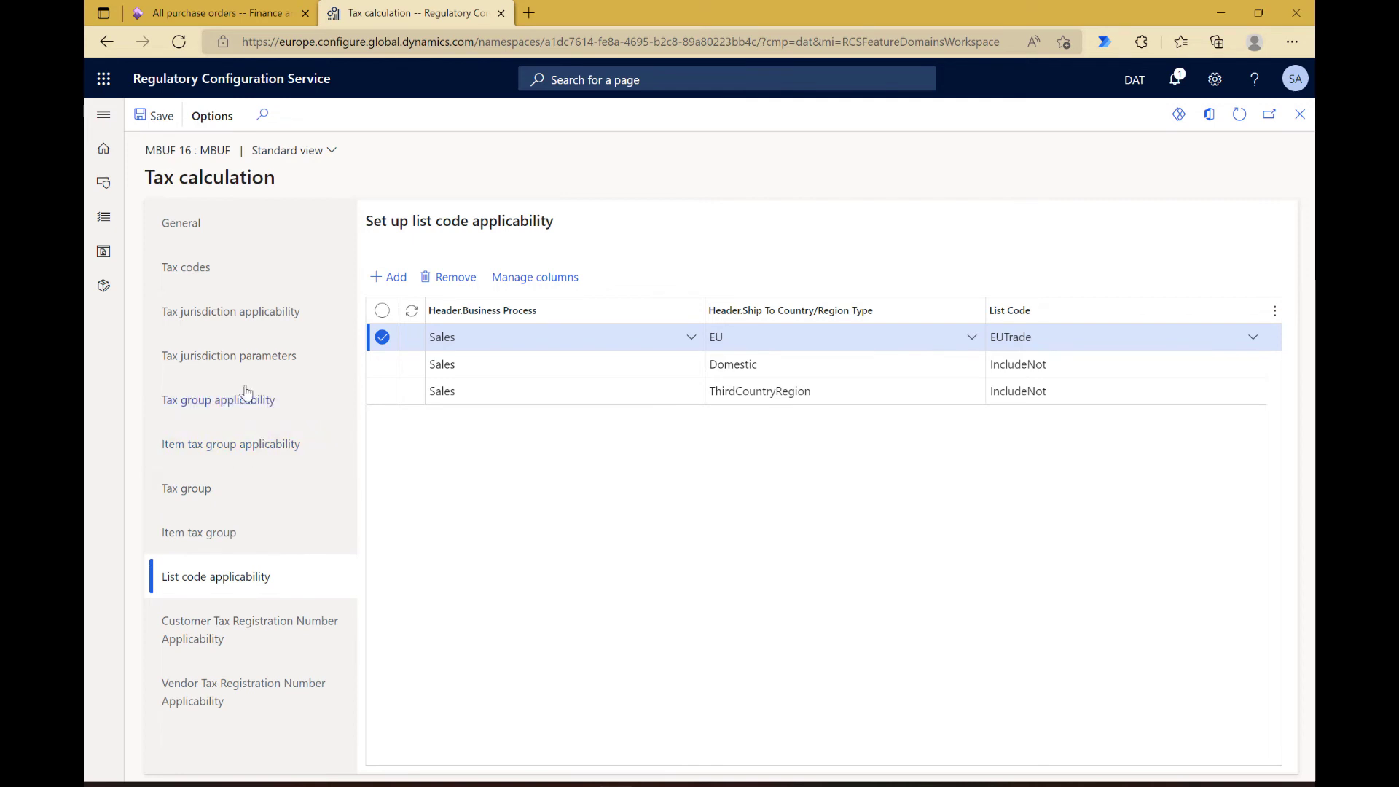
{"action": "left_click", "coordinate": [243, 398]}
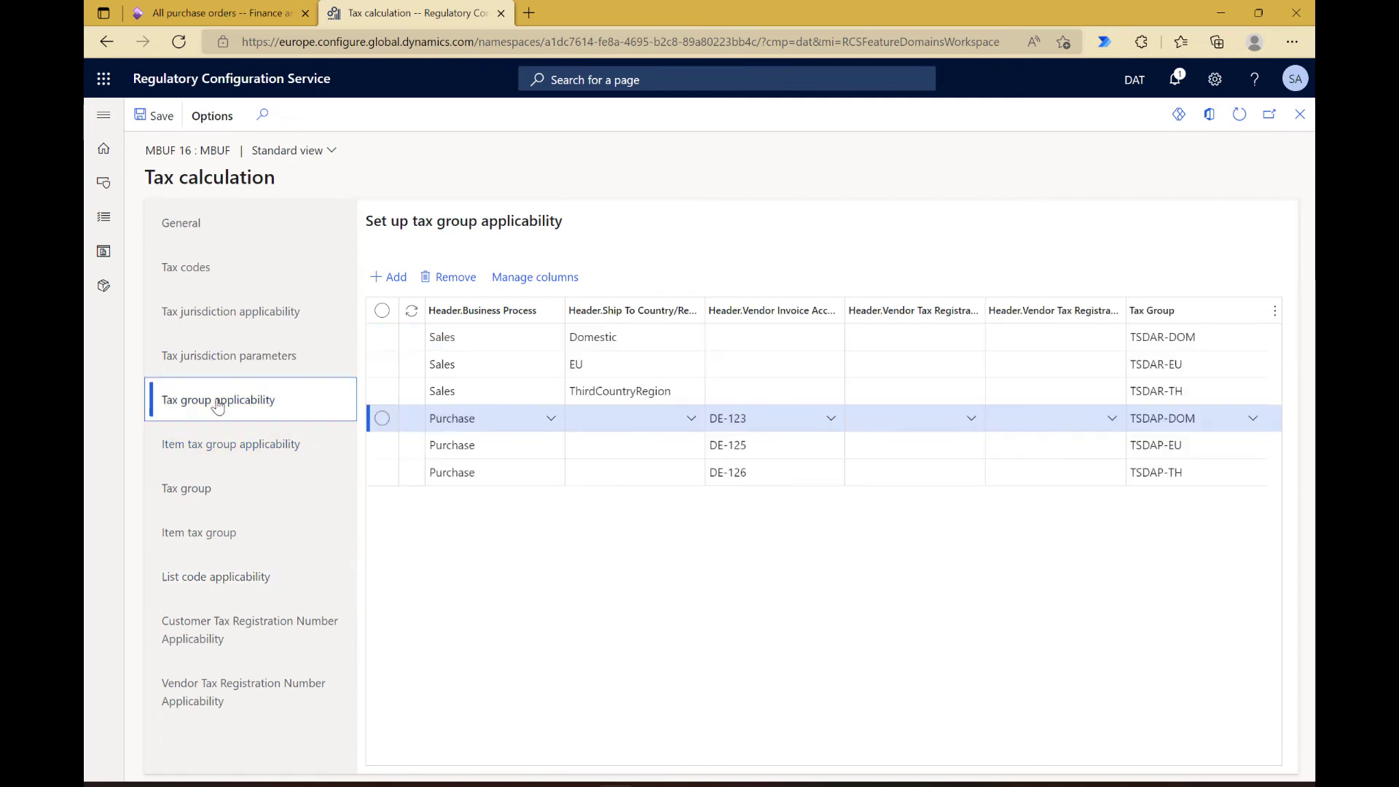
{"action": "left_click", "coordinate": [619, 446]}
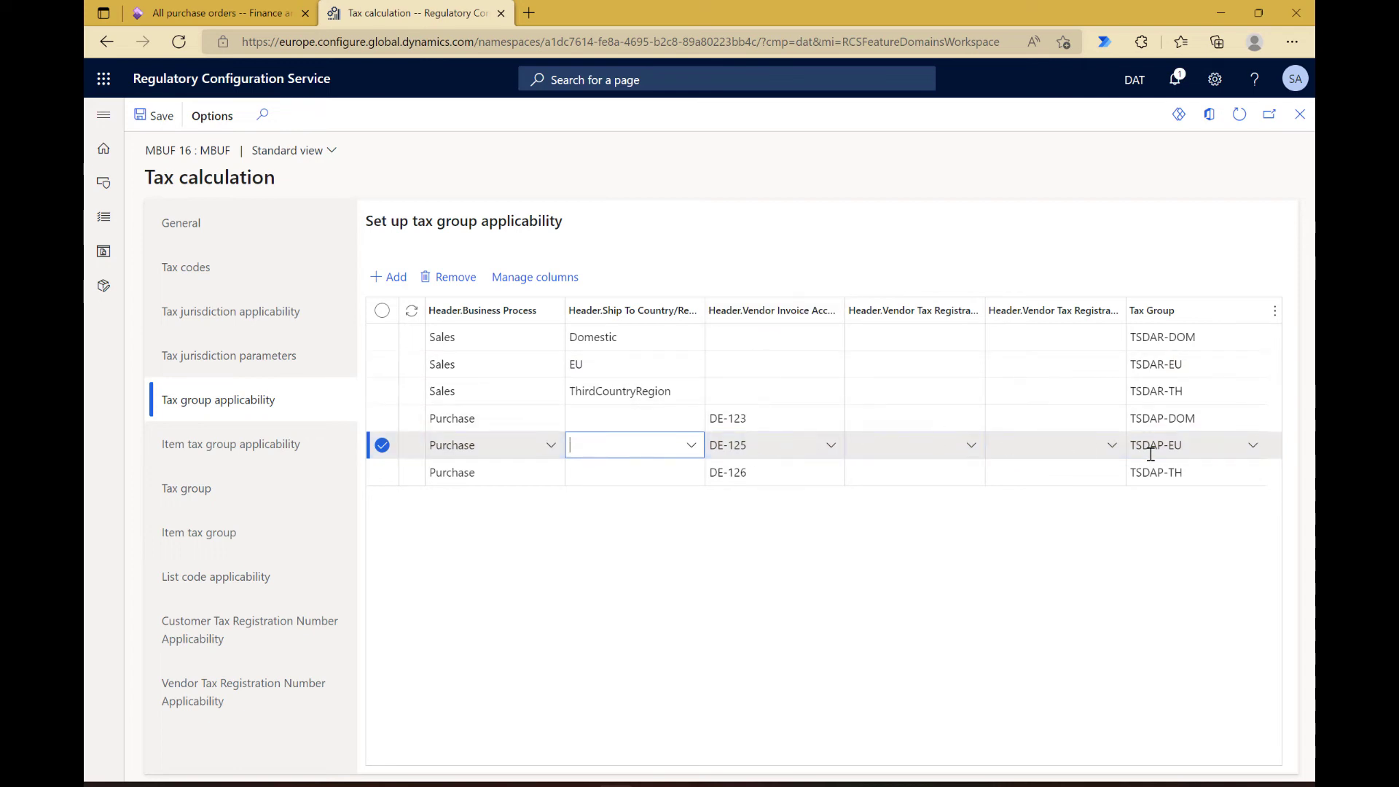
Step: Return to Finance and Operations and set the new purchase order's site to 1
{"action": "left_click", "coordinate": [204, 15]}
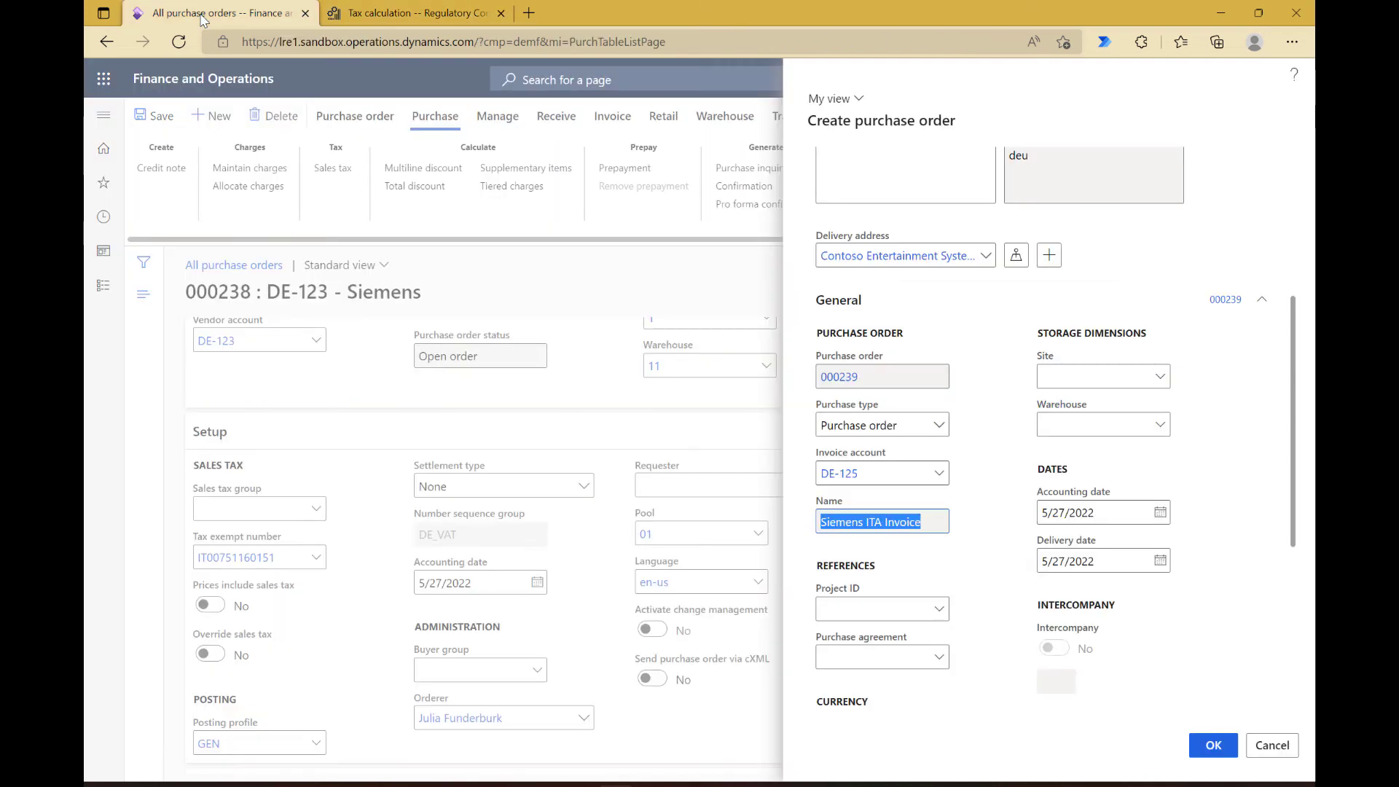
{"action": "left_click", "coordinate": [1068, 381]}
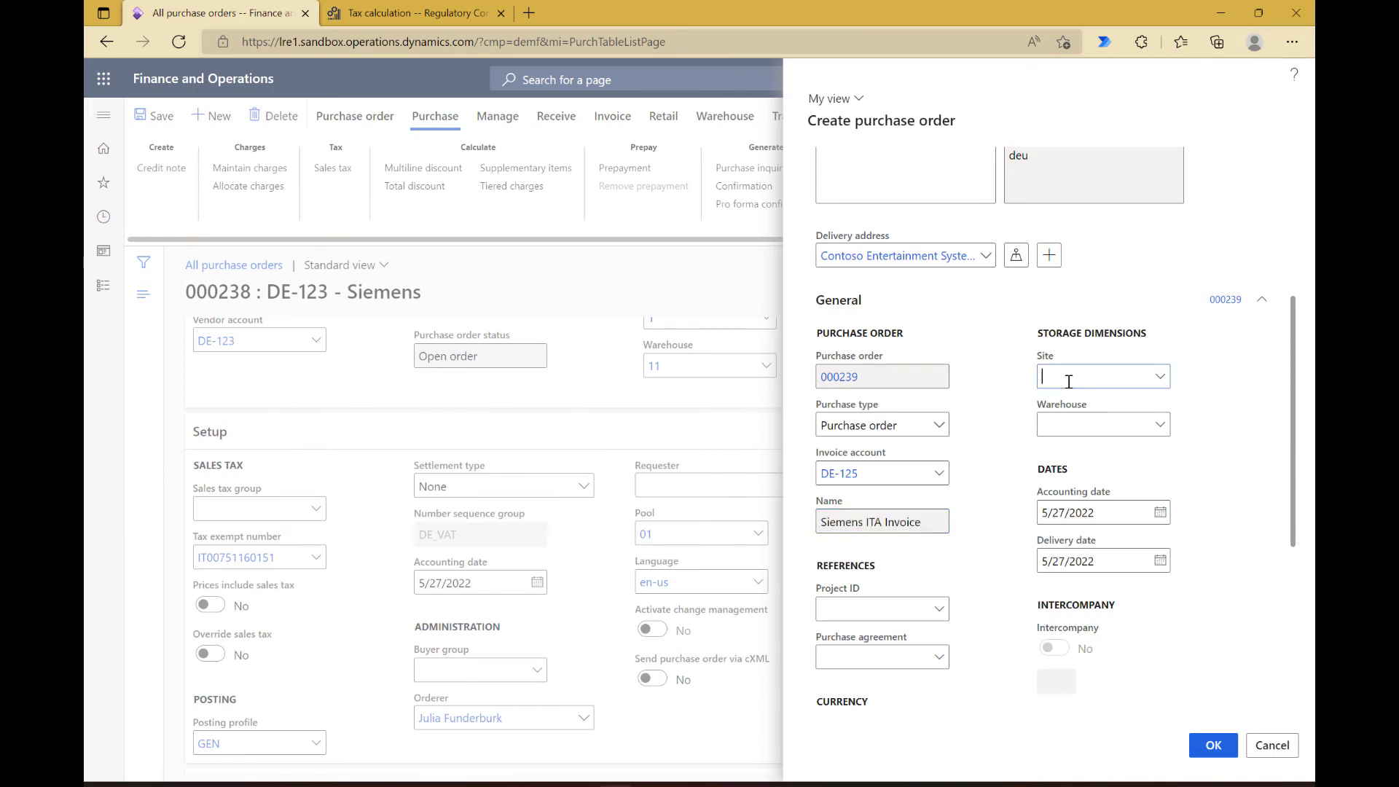
{"action": "type", "text": "1"}
{"action": "key", "text": "Tab"}
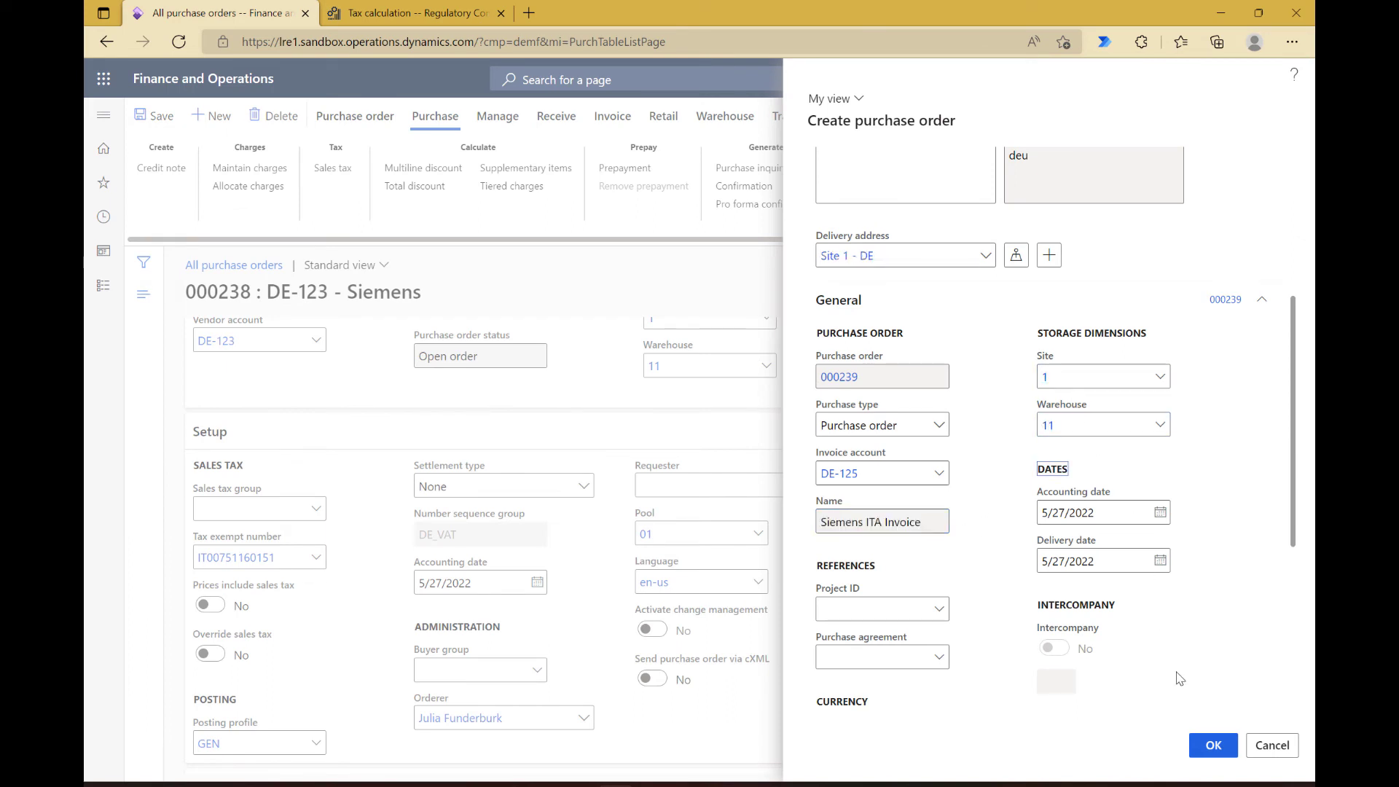
Step: Select the vendor's ITA registration as the tax exempt number and create the purchase order
{"action": "scroll", "coordinate": [1201, 621], "scroll_direction": "down", "scroll_amount": 5}
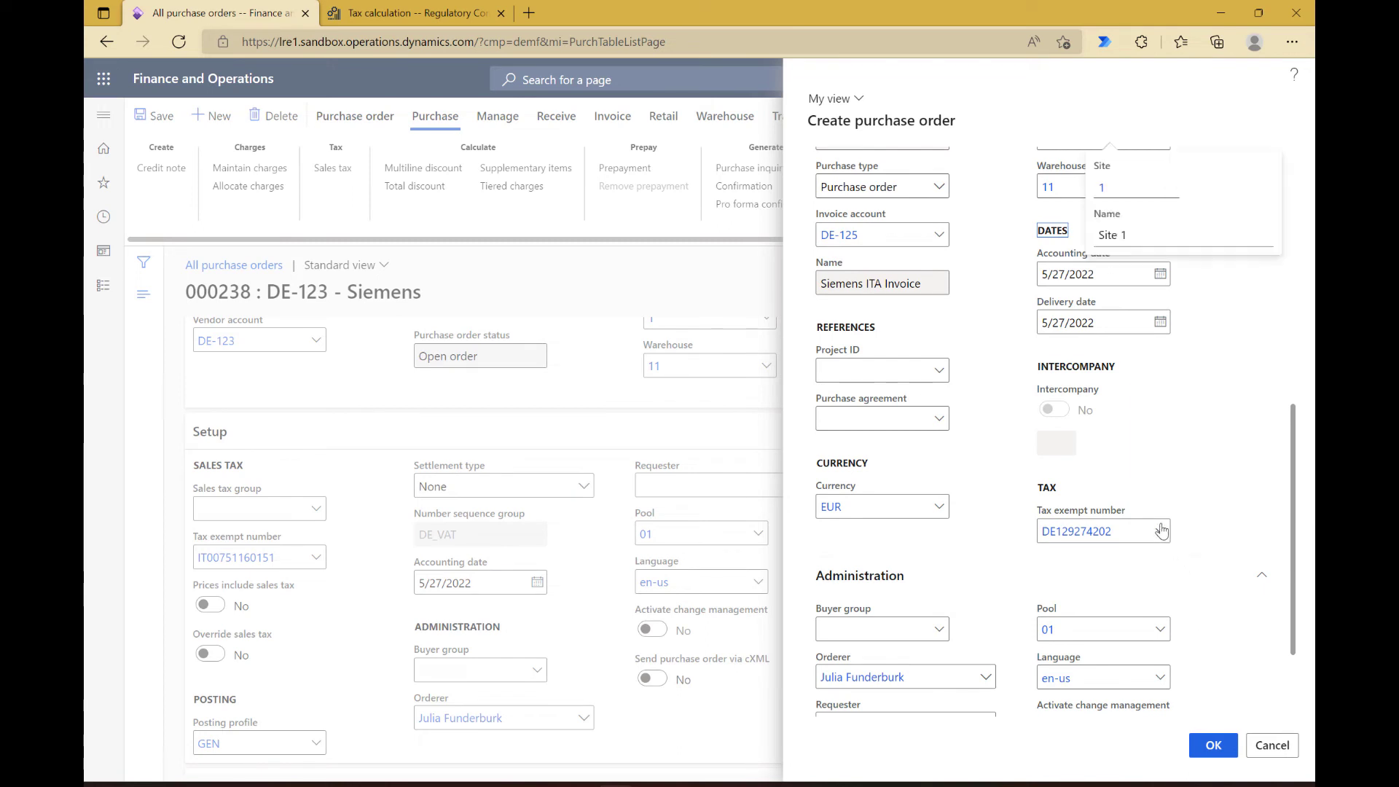
{"action": "left_click", "coordinate": [1160, 531]}
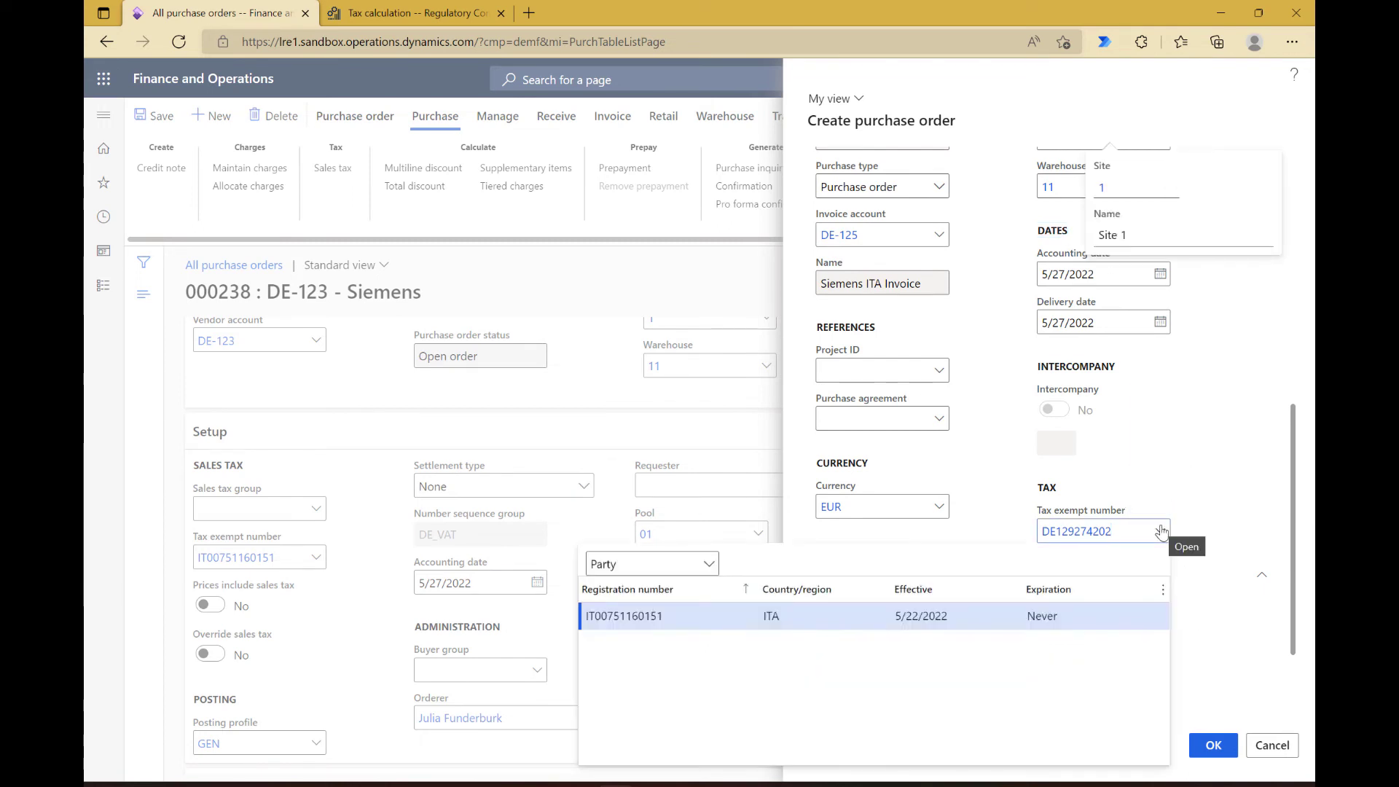
{"action": "left_click", "coordinate": [1059, 615]}
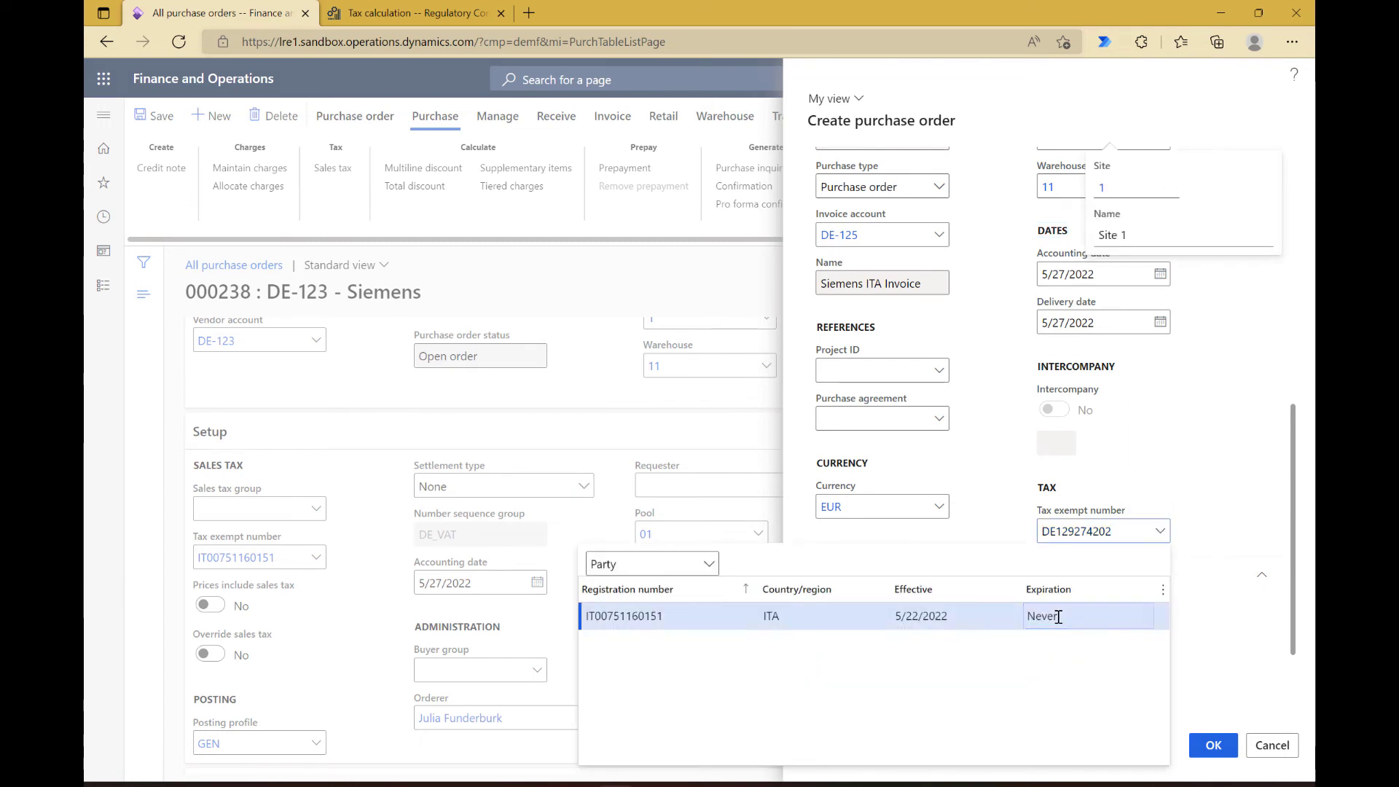
{"action": "left_click", "coordinate": [1218, 753]}
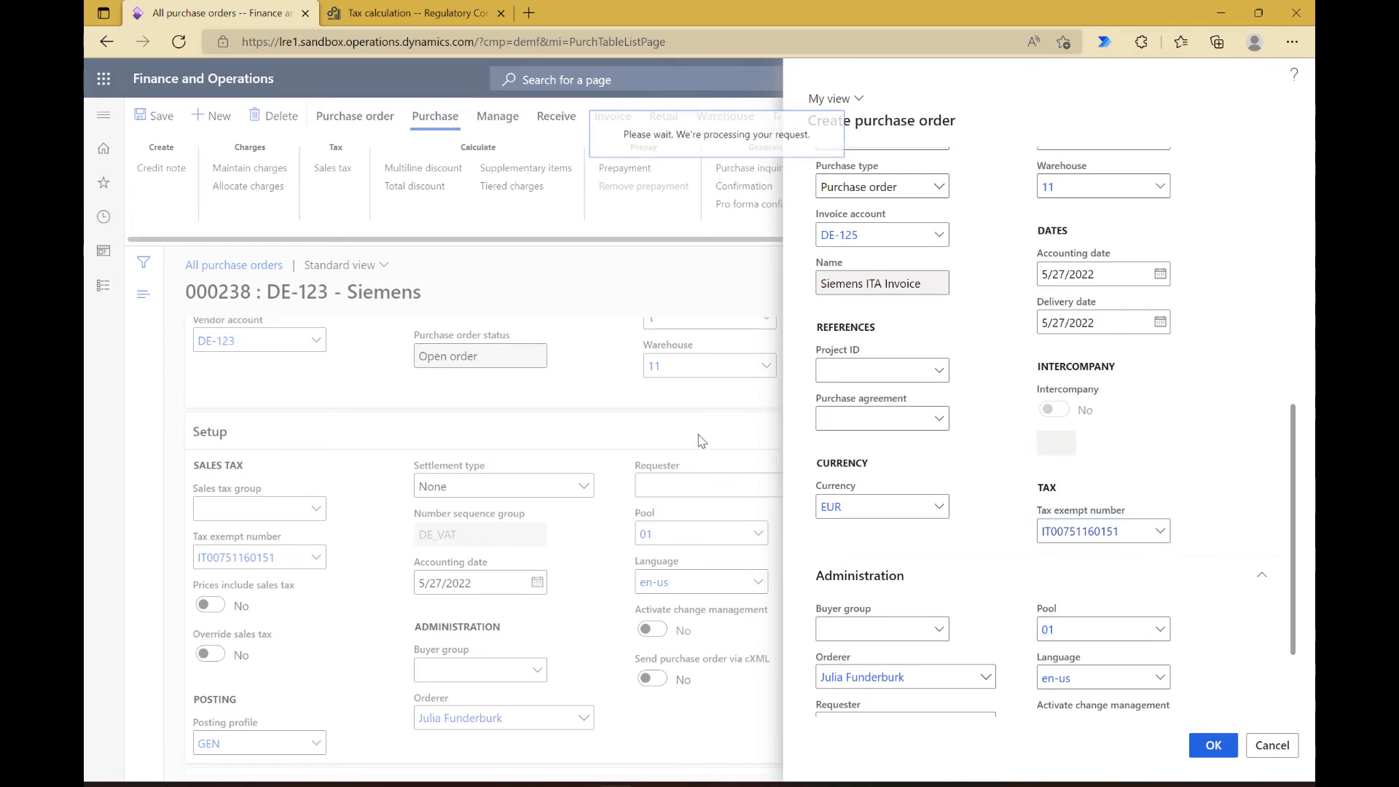
Step: Enter item D0001 on the new purchase order's first line
{"action": "type", "text": "d0001"}
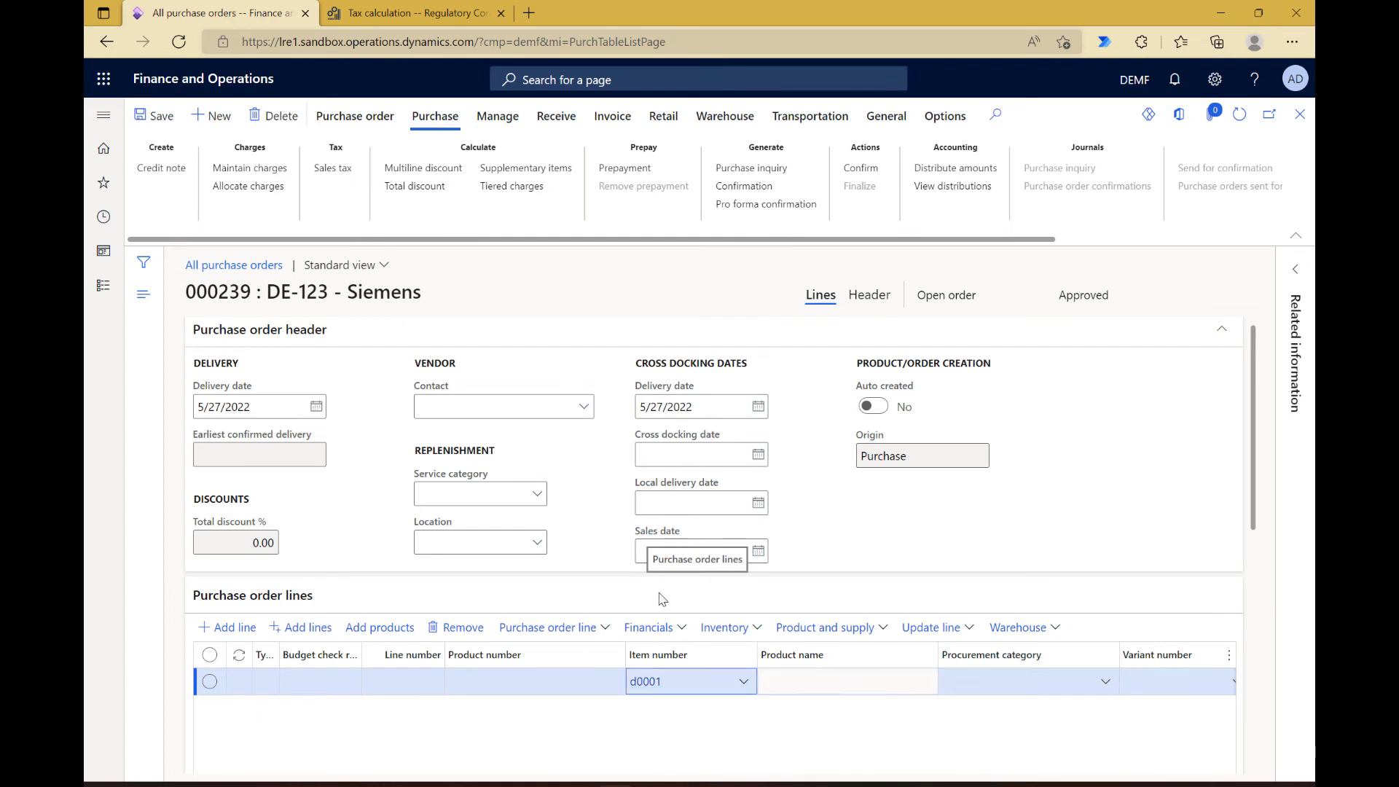
{"action": "key", "text": "Tab"}
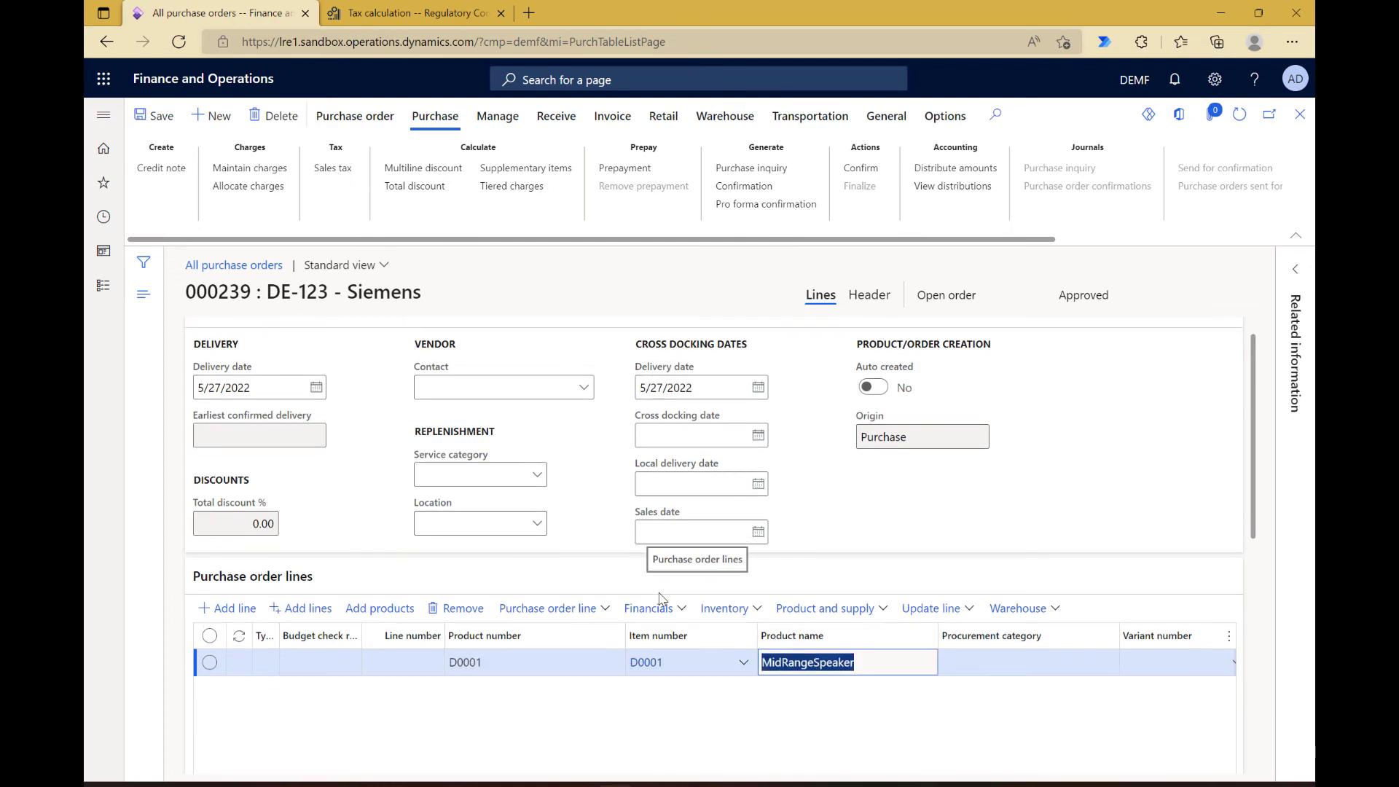
Step: Check the new order's calculated sales tax transactions and the sales tax setup in its header
{"action": "left_click", "coordinate": [334, 175]}
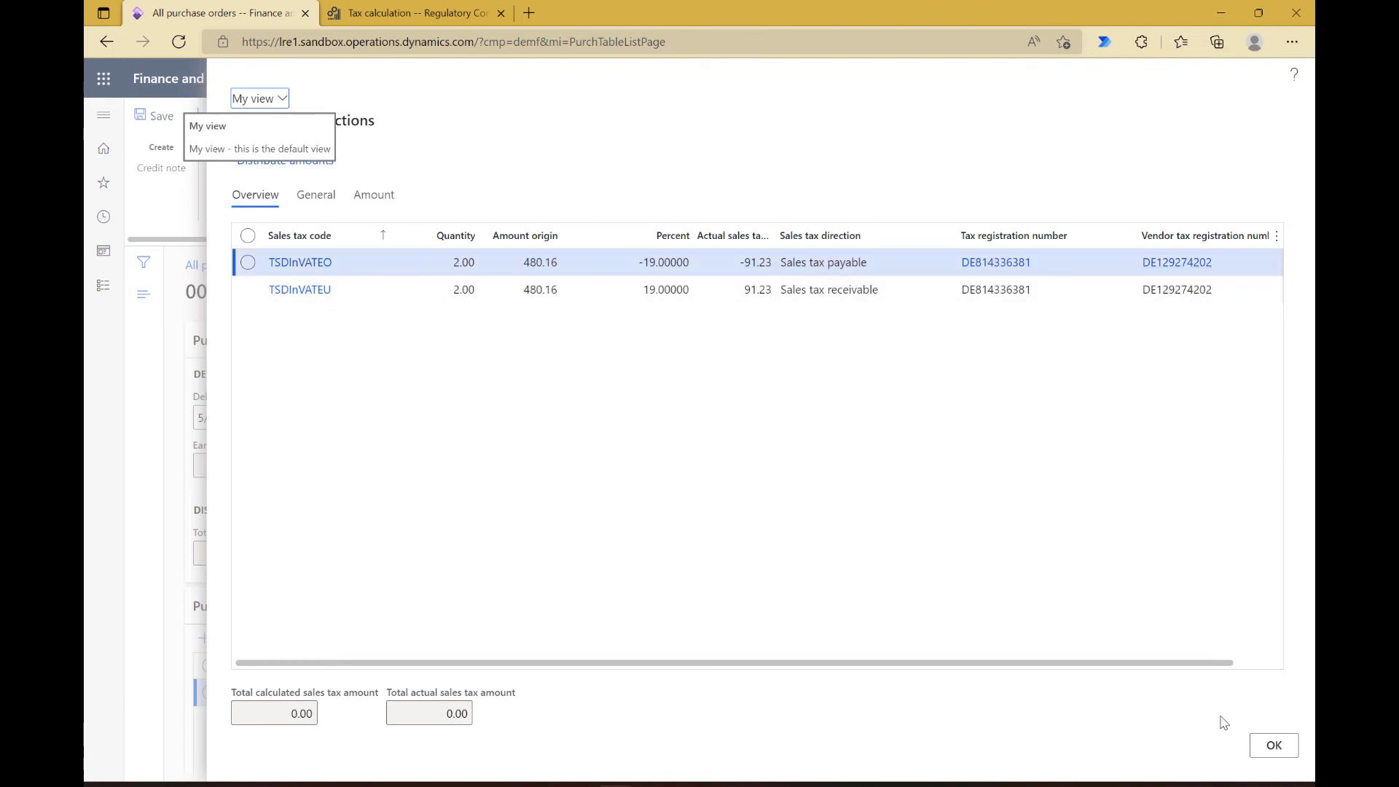
{"action": "left_click", "coordinate": [1262, 753]}
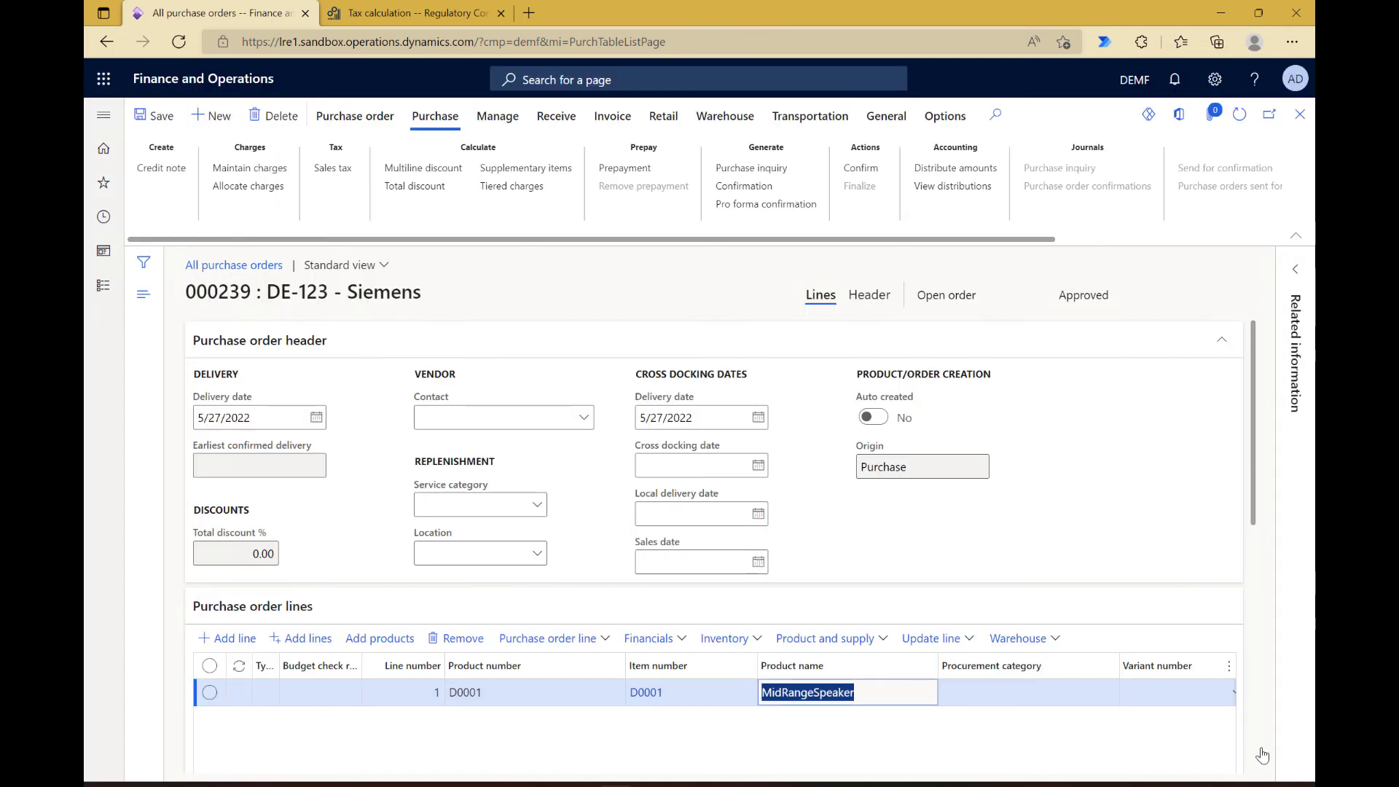
{"action": "left_click", "coordinate": [865, 299]}
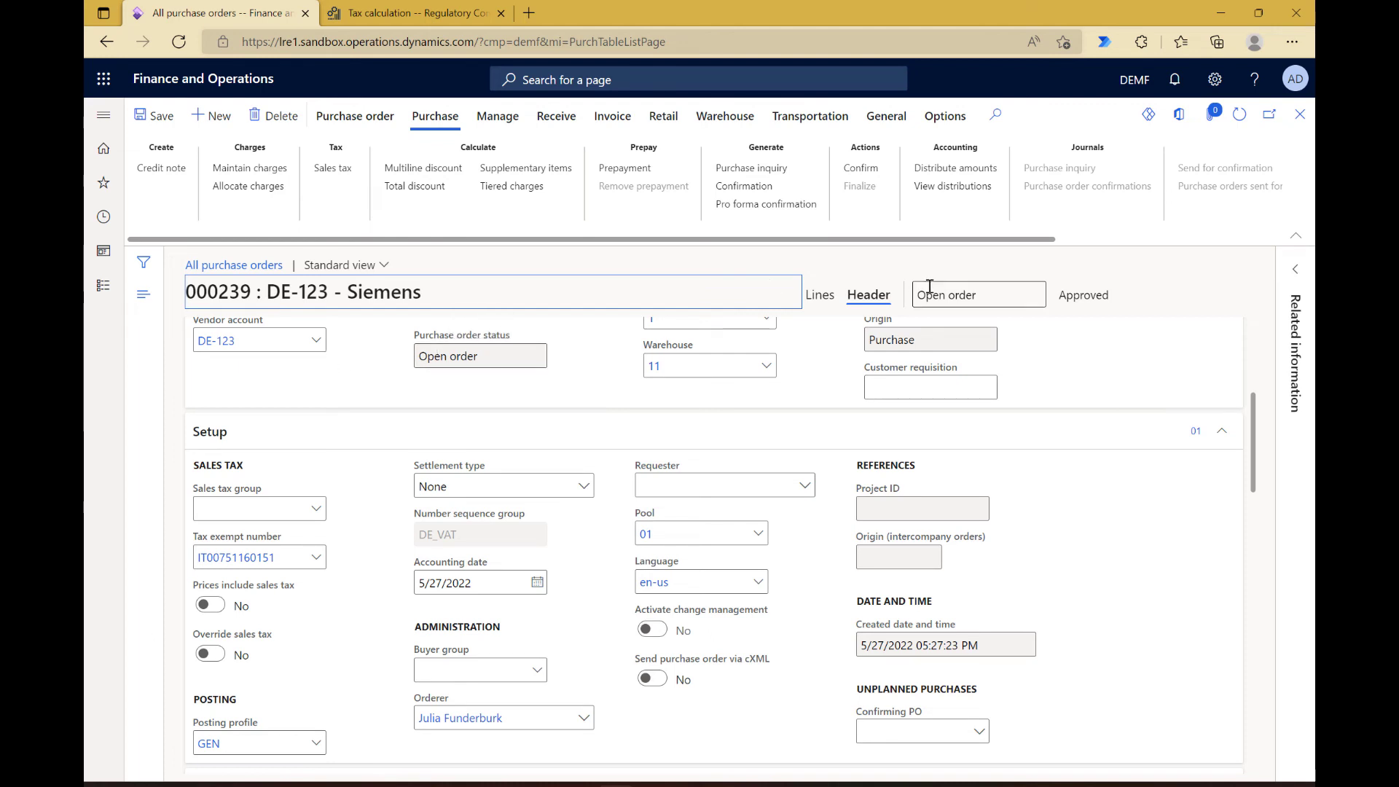
{"action": "left_click", "coordinate": [820, 295]}
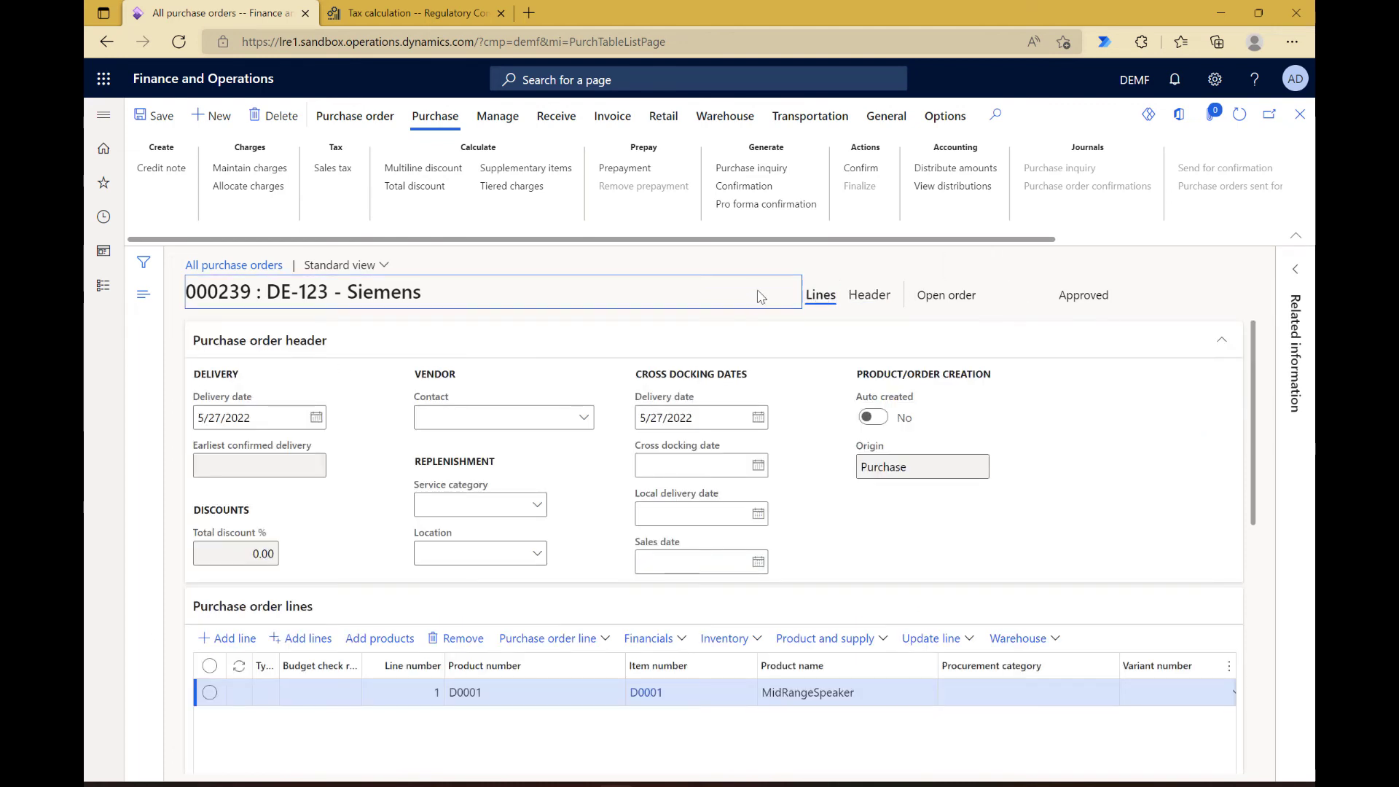